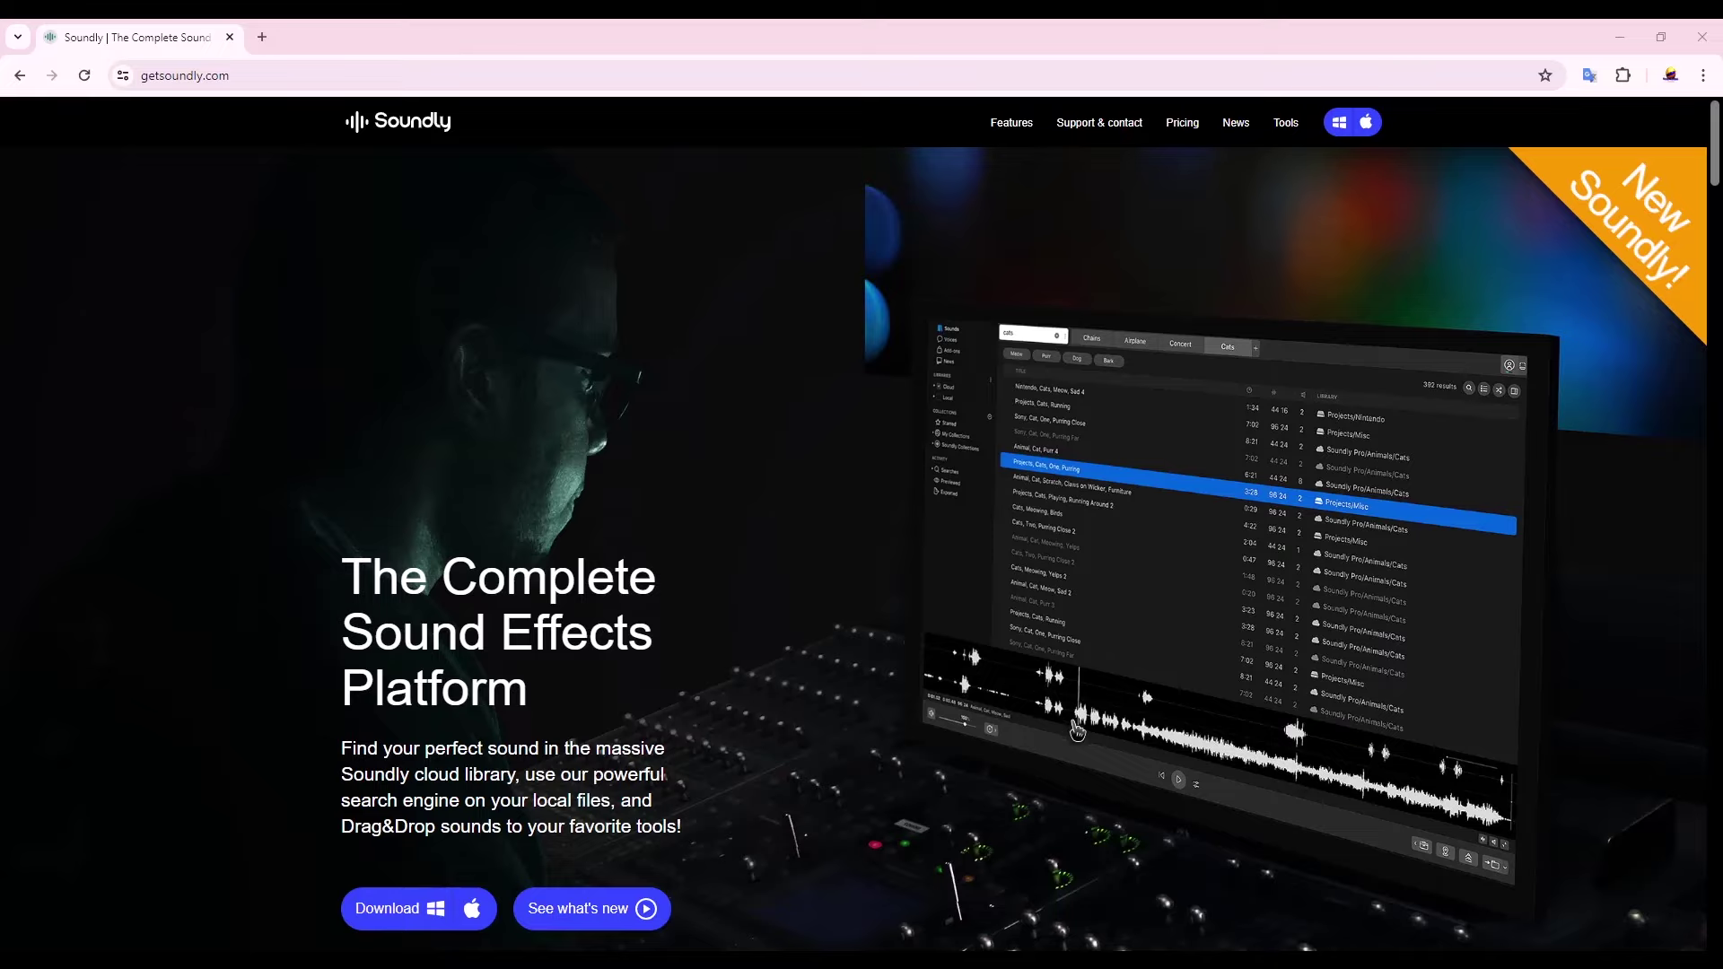
Step: Read through the feature overview on the Soundly home page, from the introduction to the Voice Designer and Add-ons sections
scroll(988, 732, "down", 1)
scroll(828, 616, "down", 1)
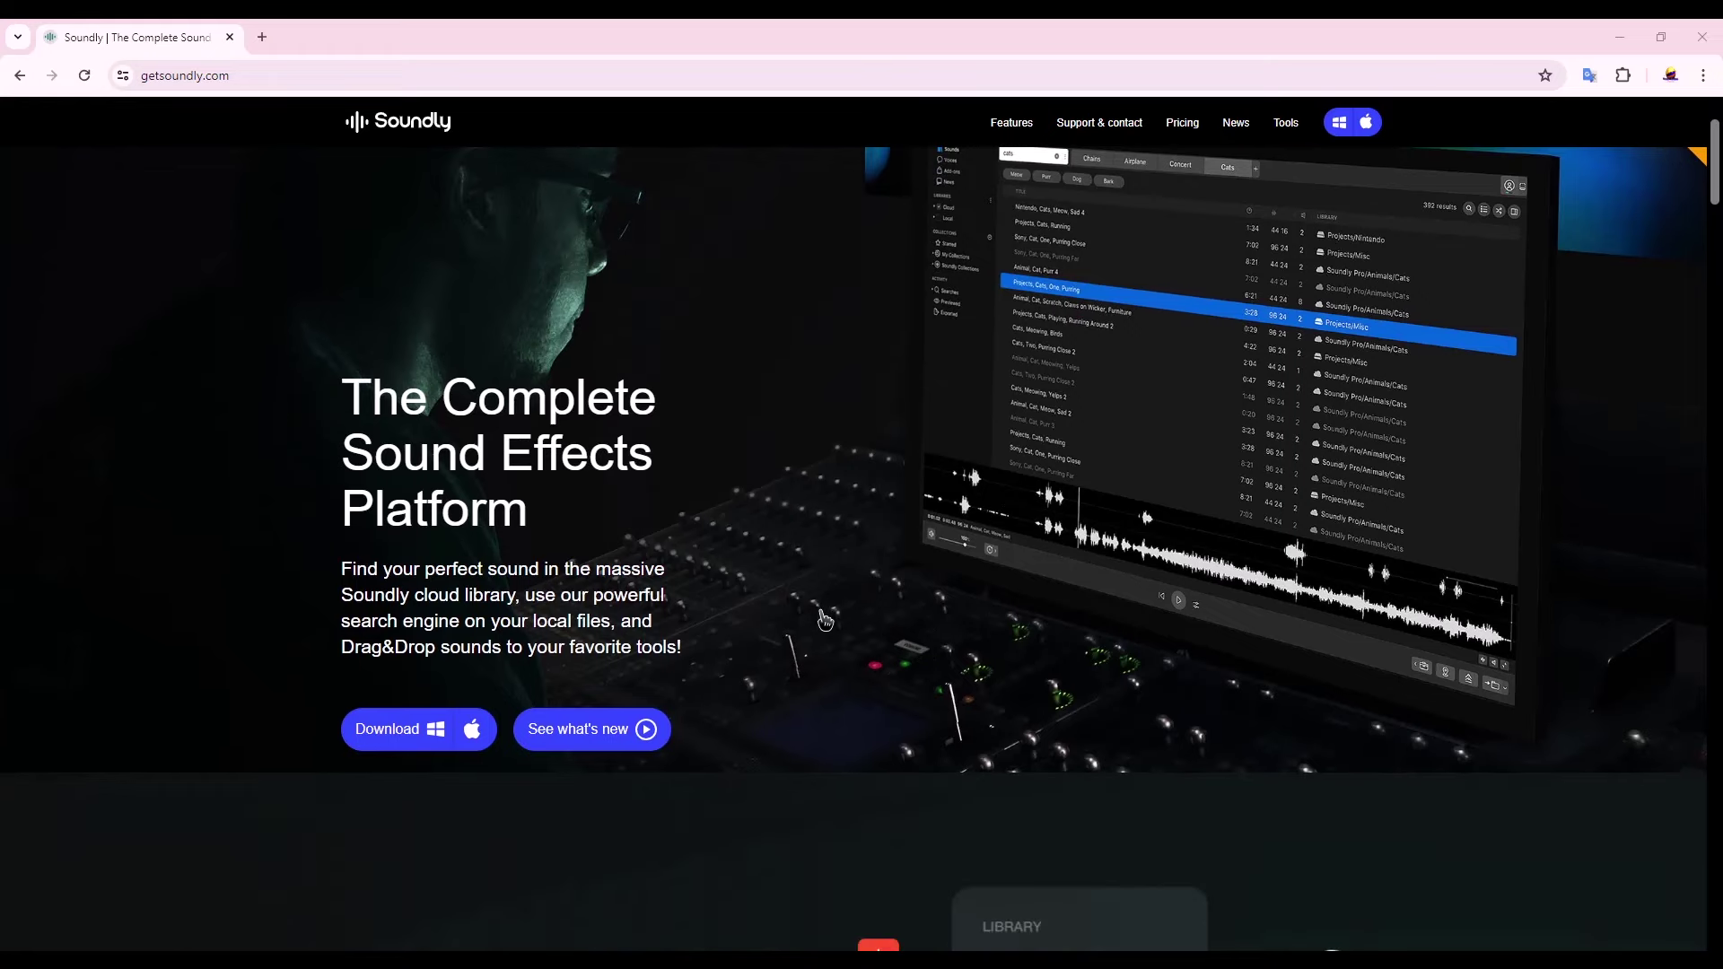
scroll(820, 628, "down", 2)
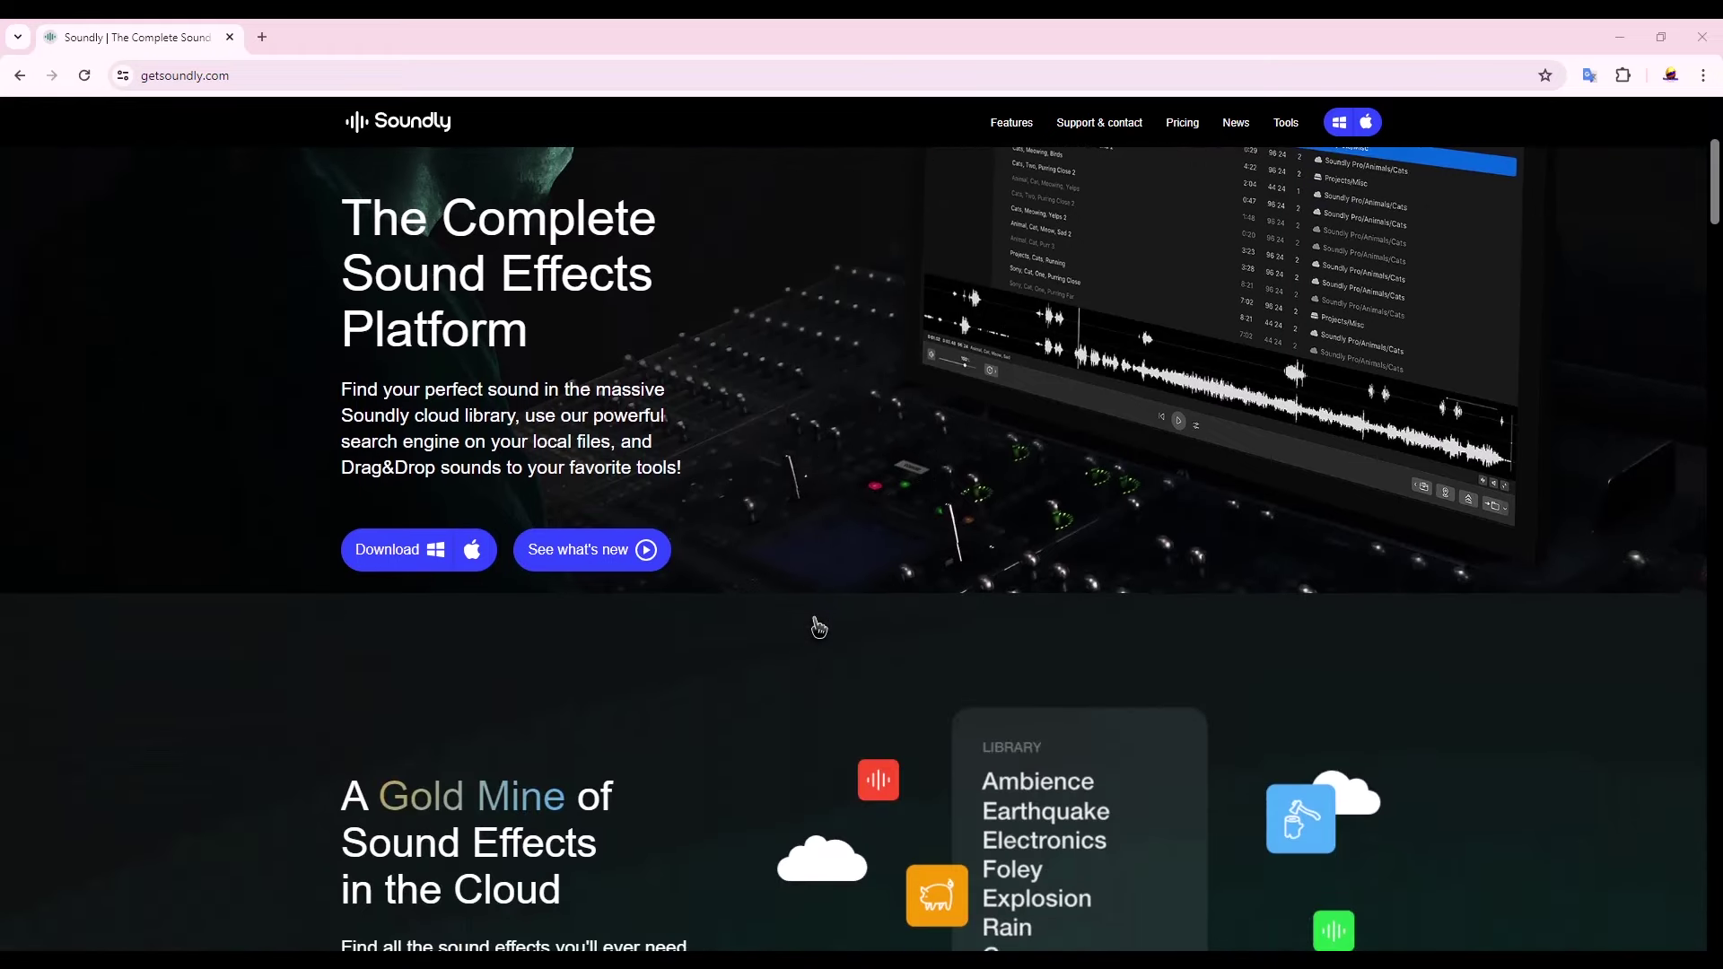
scroll(819, 629, "down", 3)
scroll(808, 641, "down", 2)
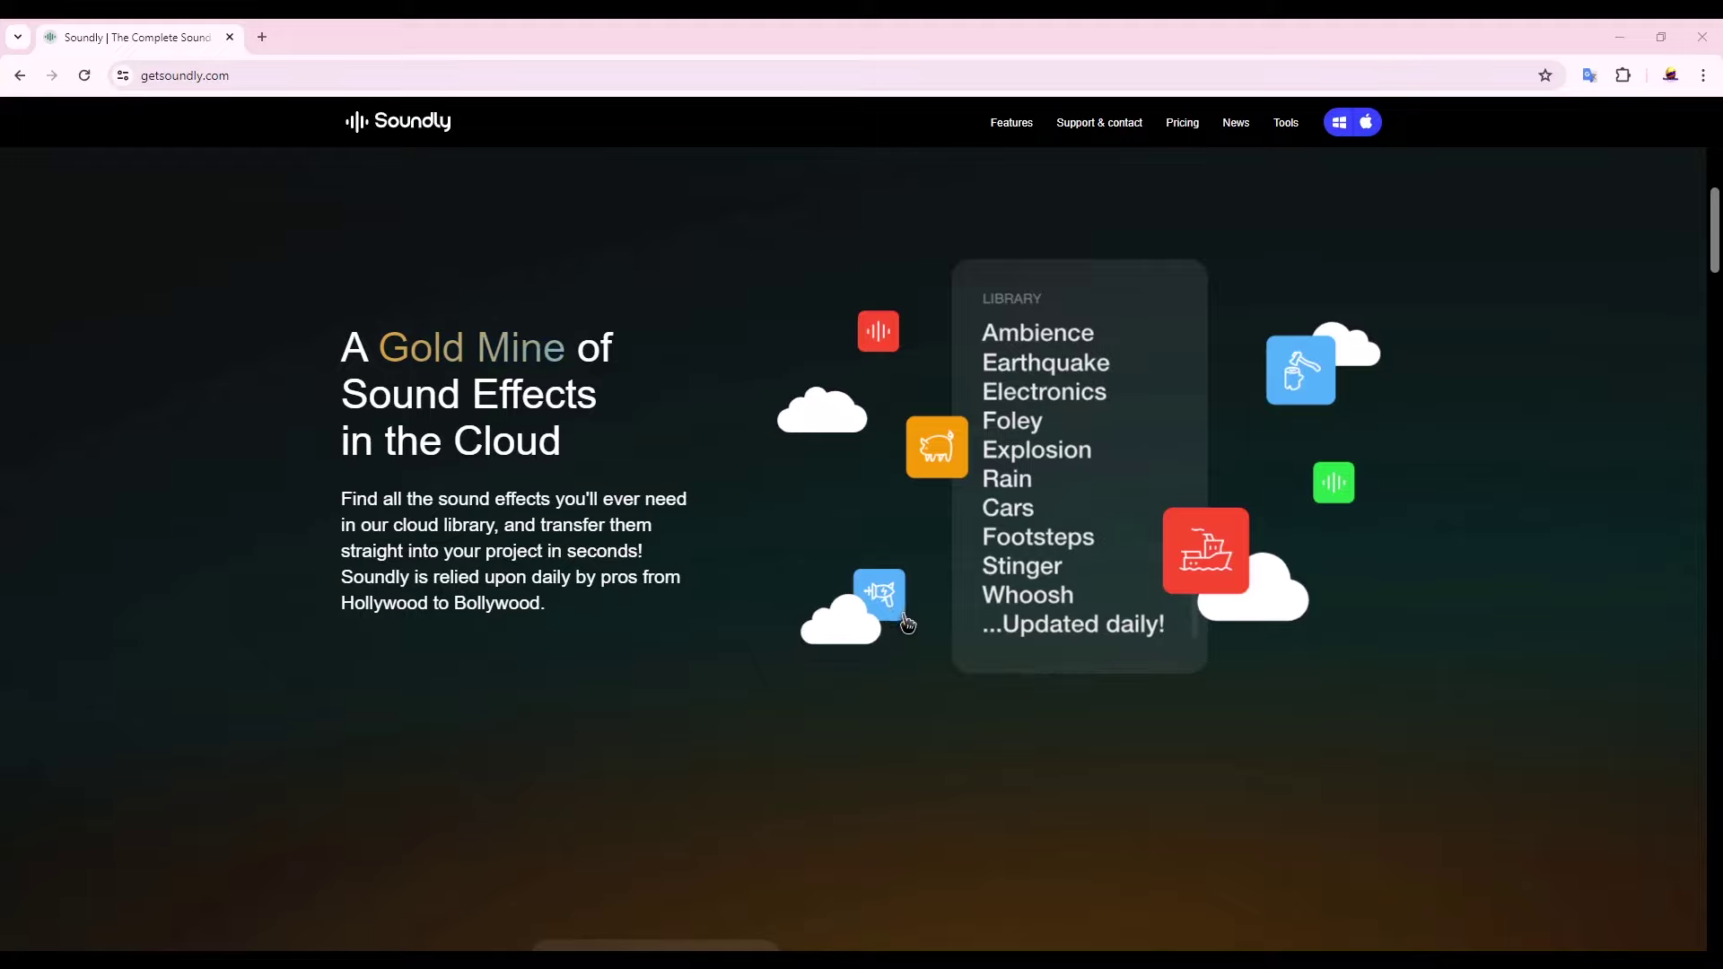
scroll(893, 631, "down", 4)
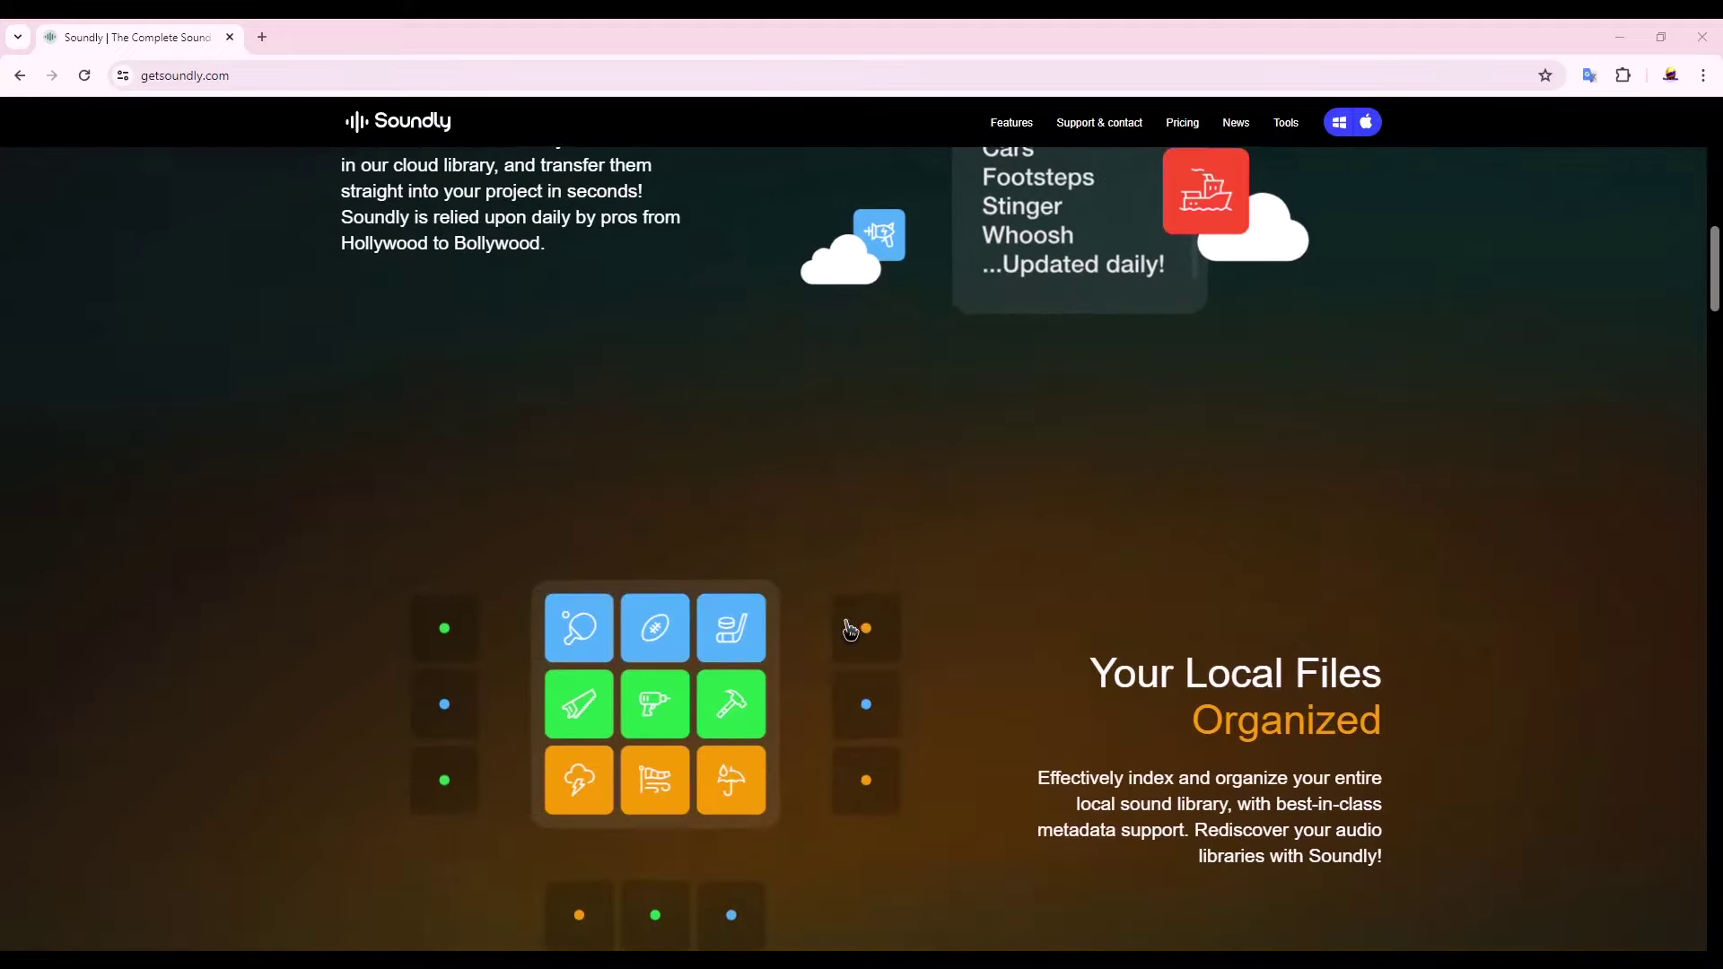
scroll(835, 628, "down", 5)
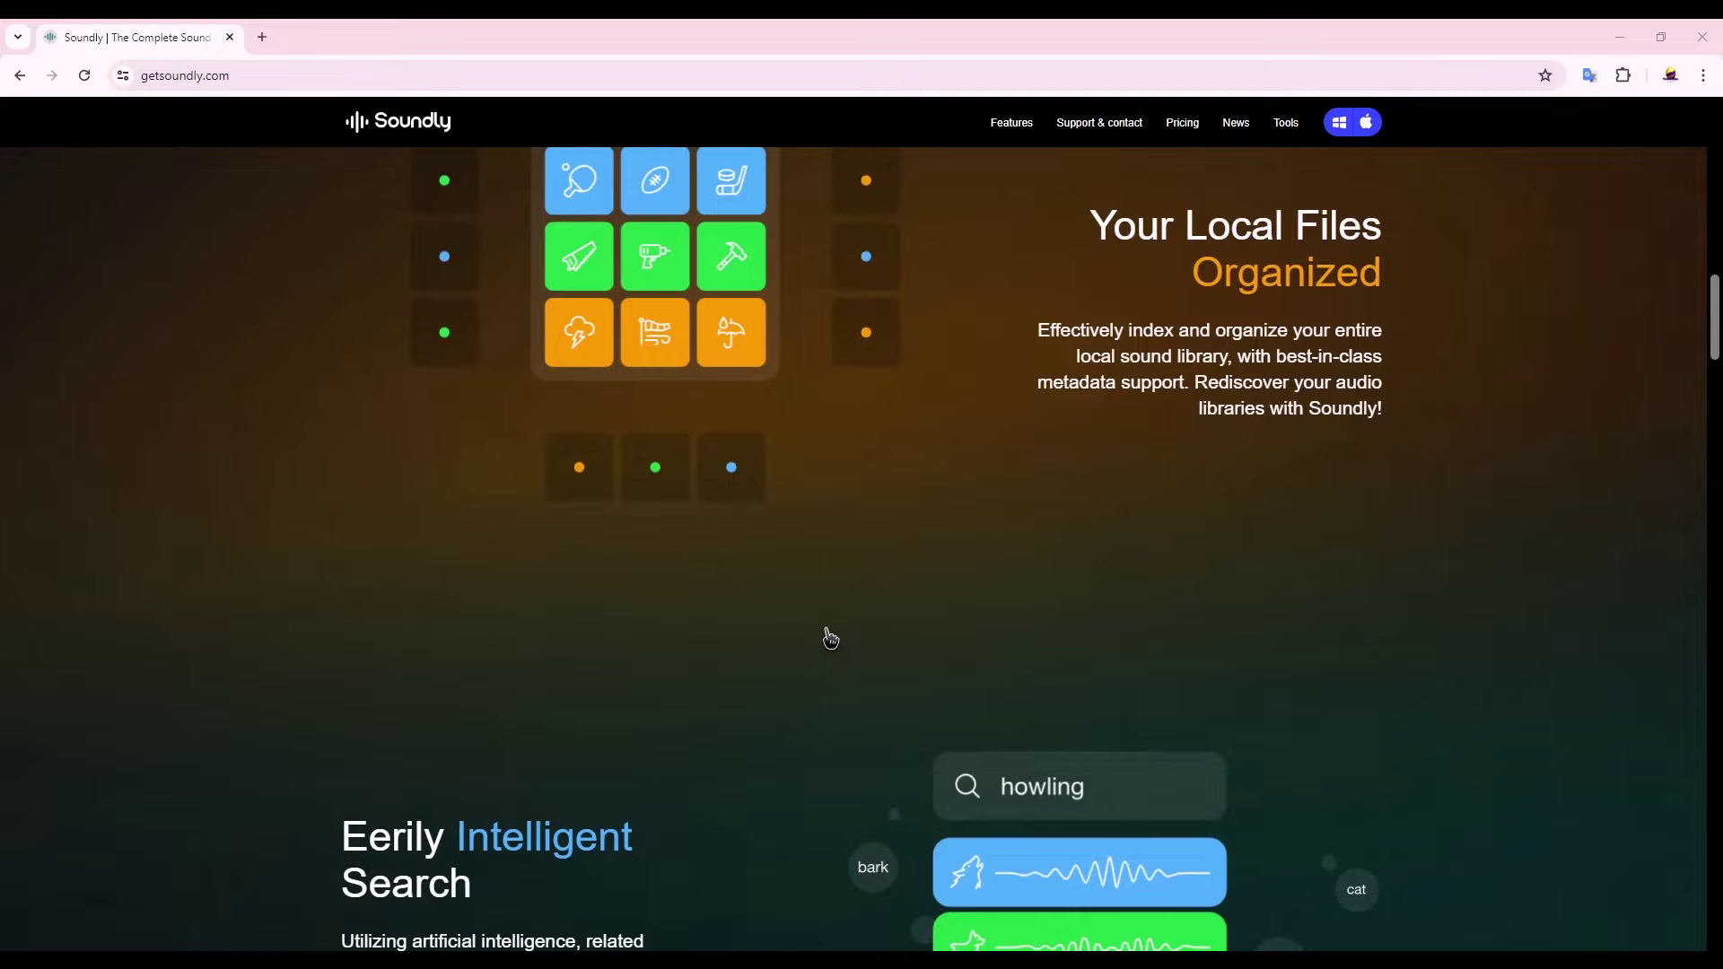
scroll(825, 636, "down", 2)
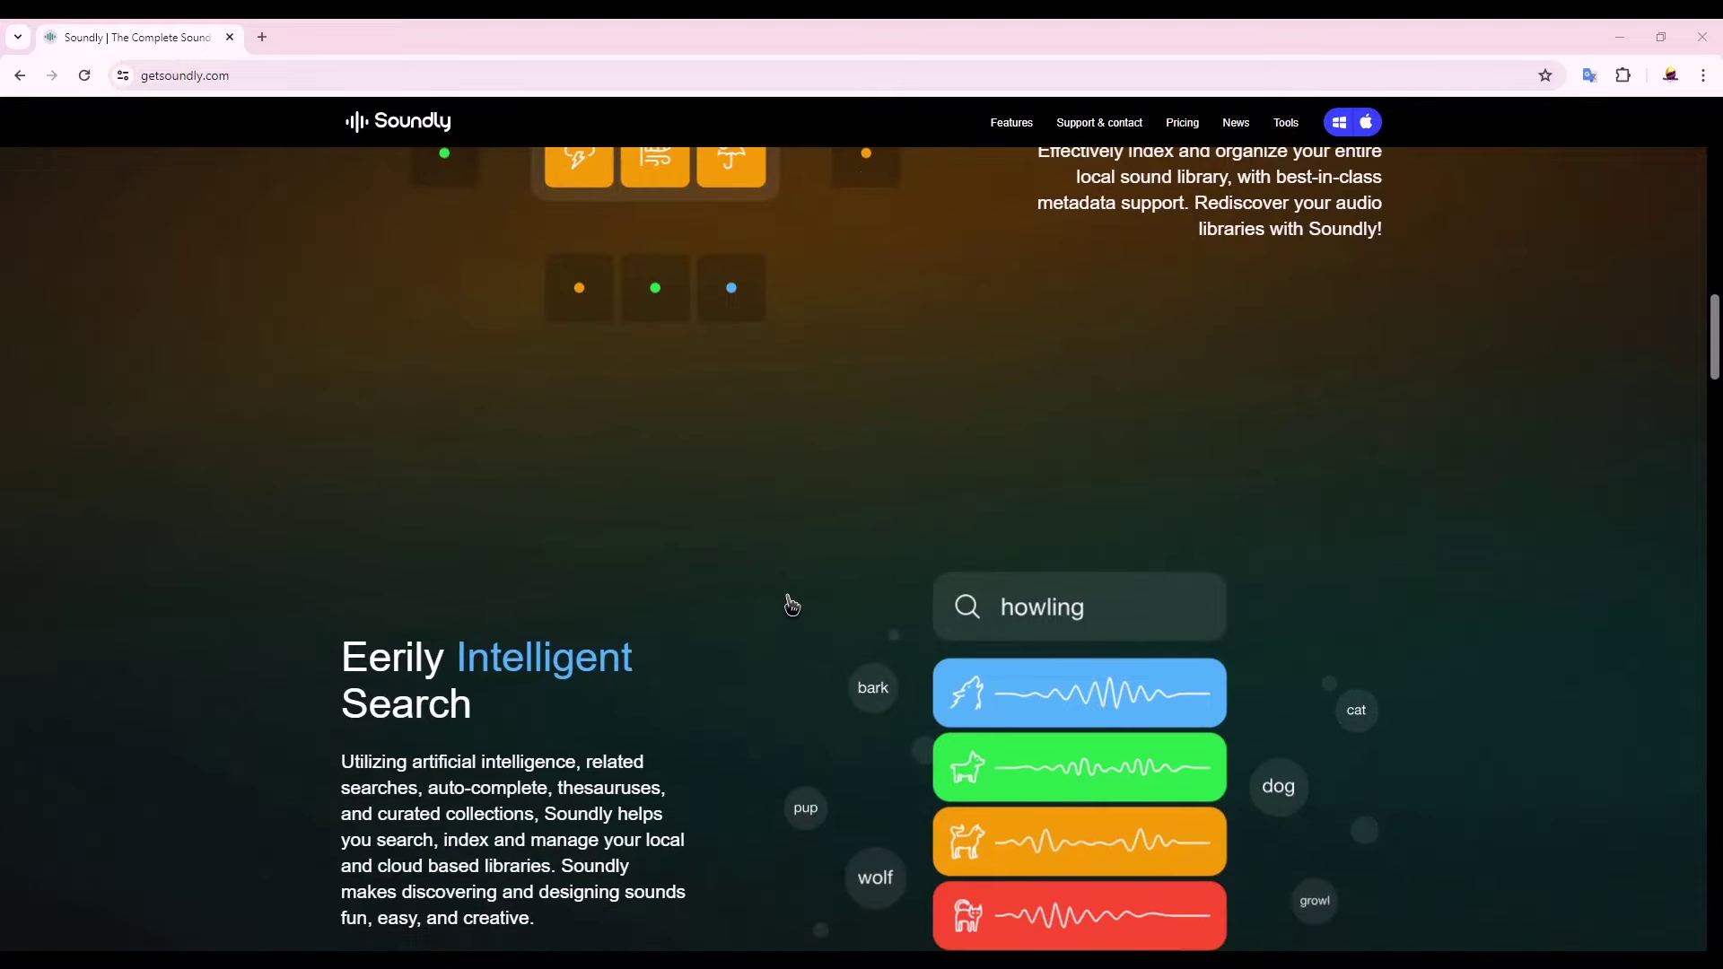
scroll(785, 603, "down", 2)
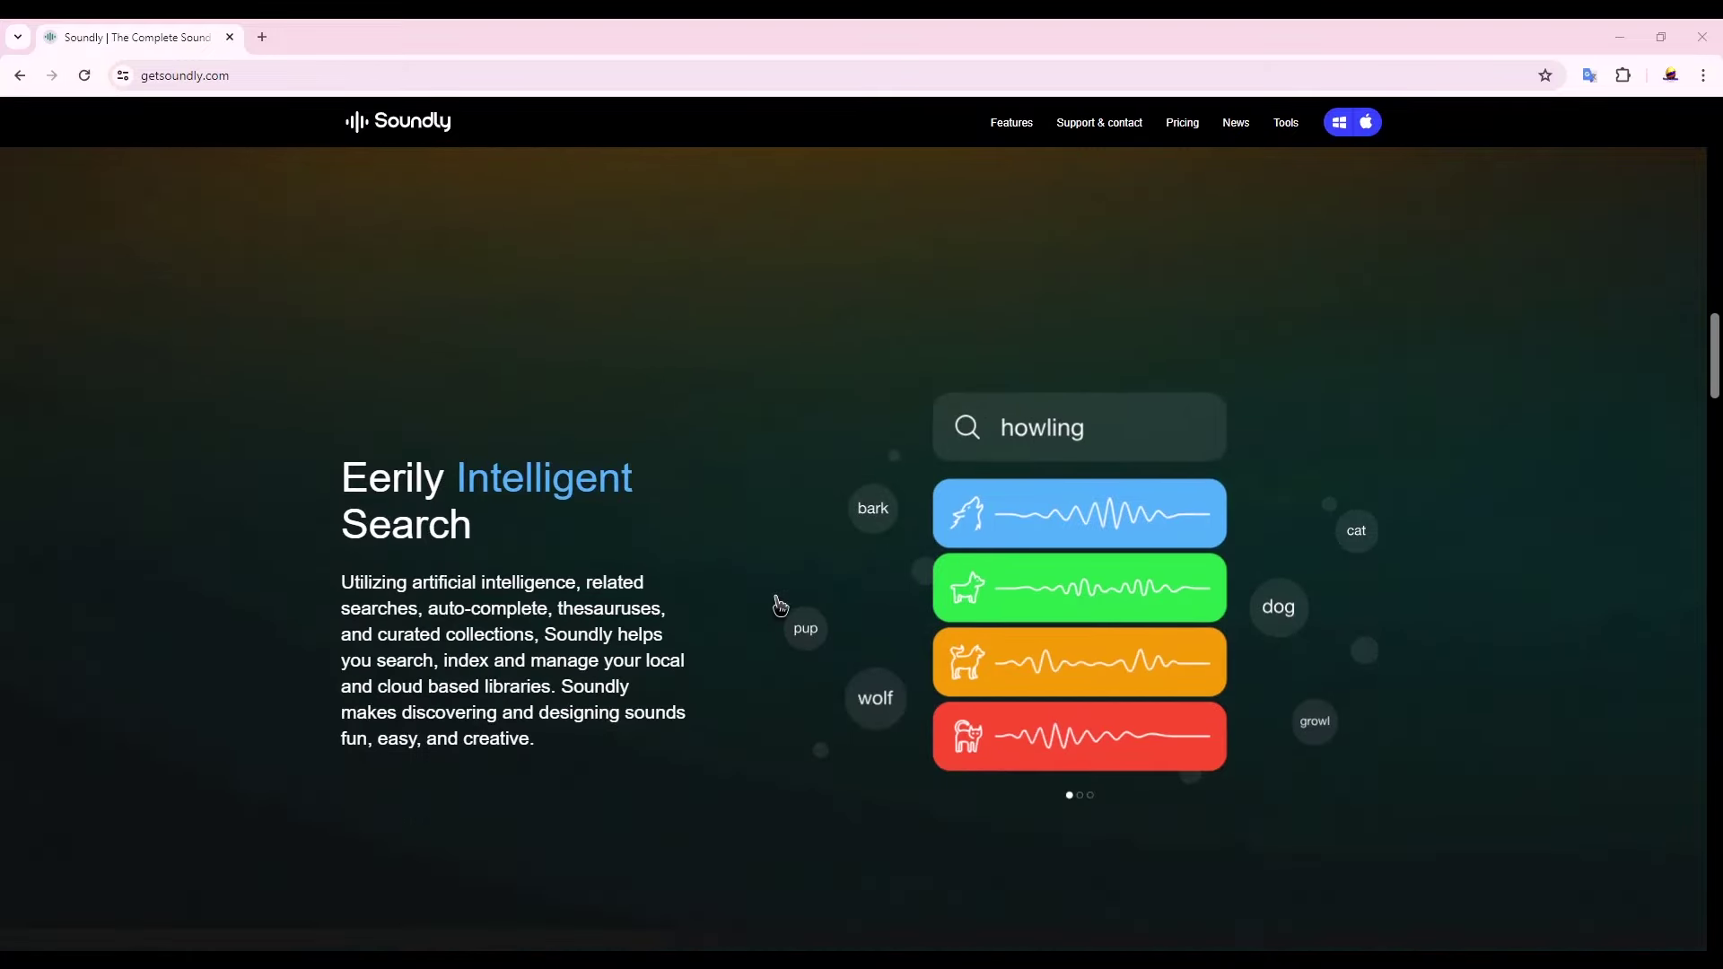
scroll(781, 608, "down", 7)
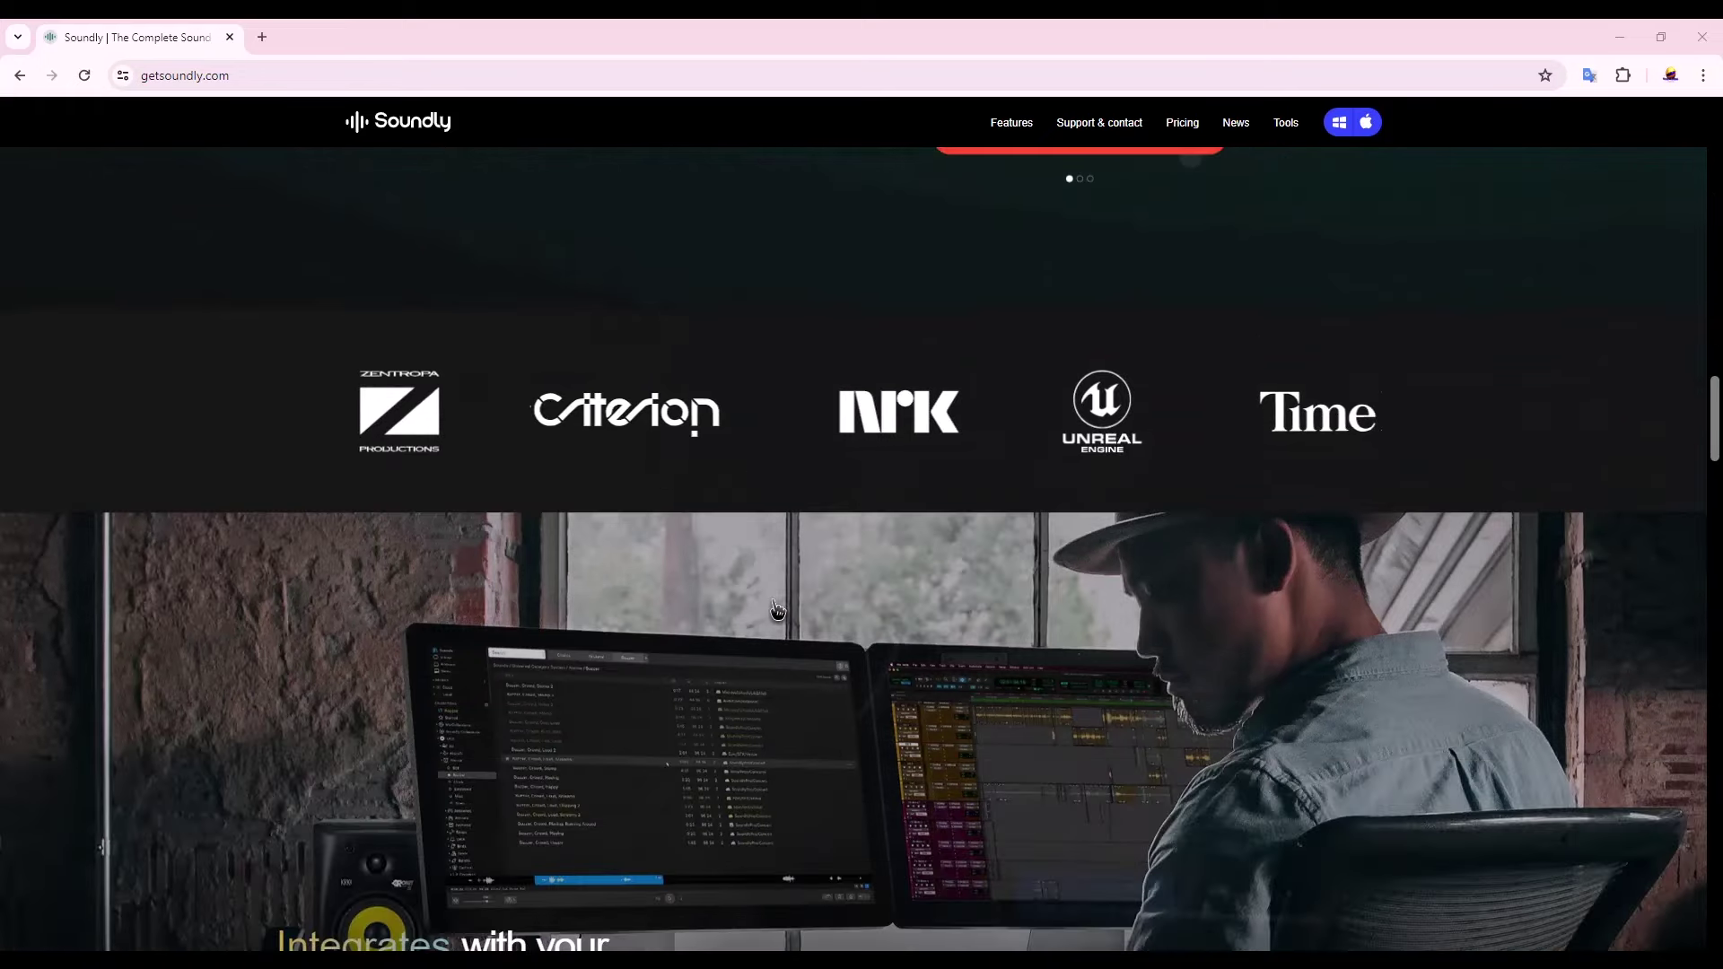
scroll(777, 610, "down", 3)
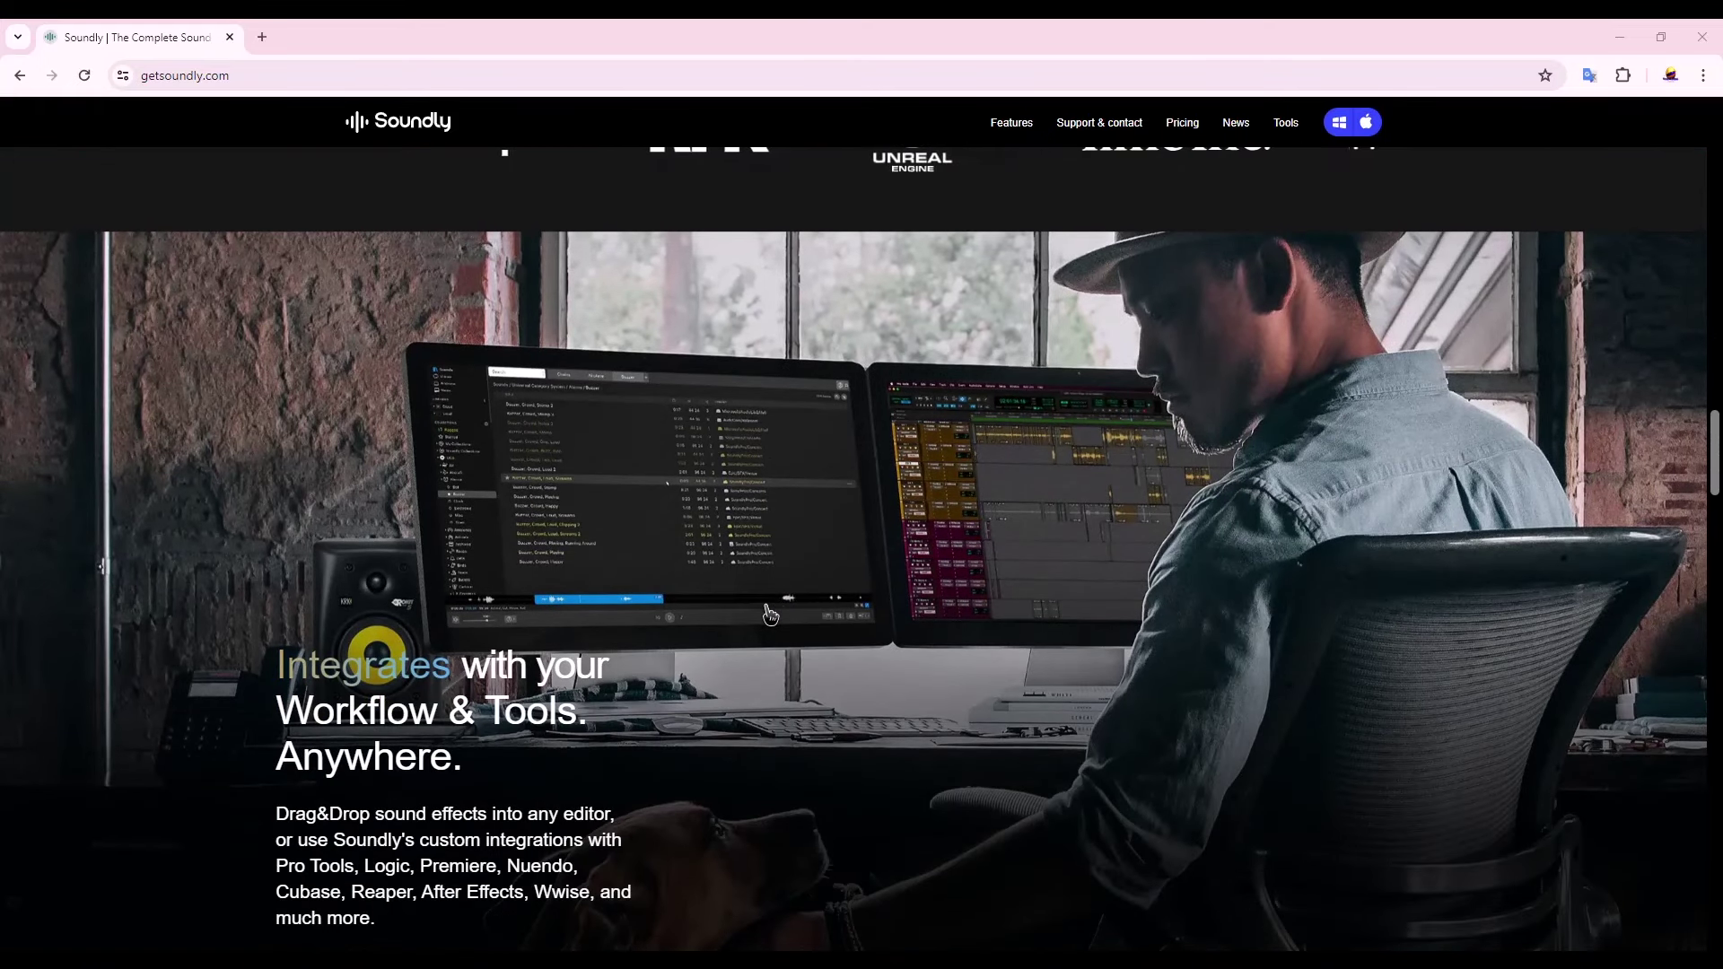
scroll(770, 616, "down", 7)
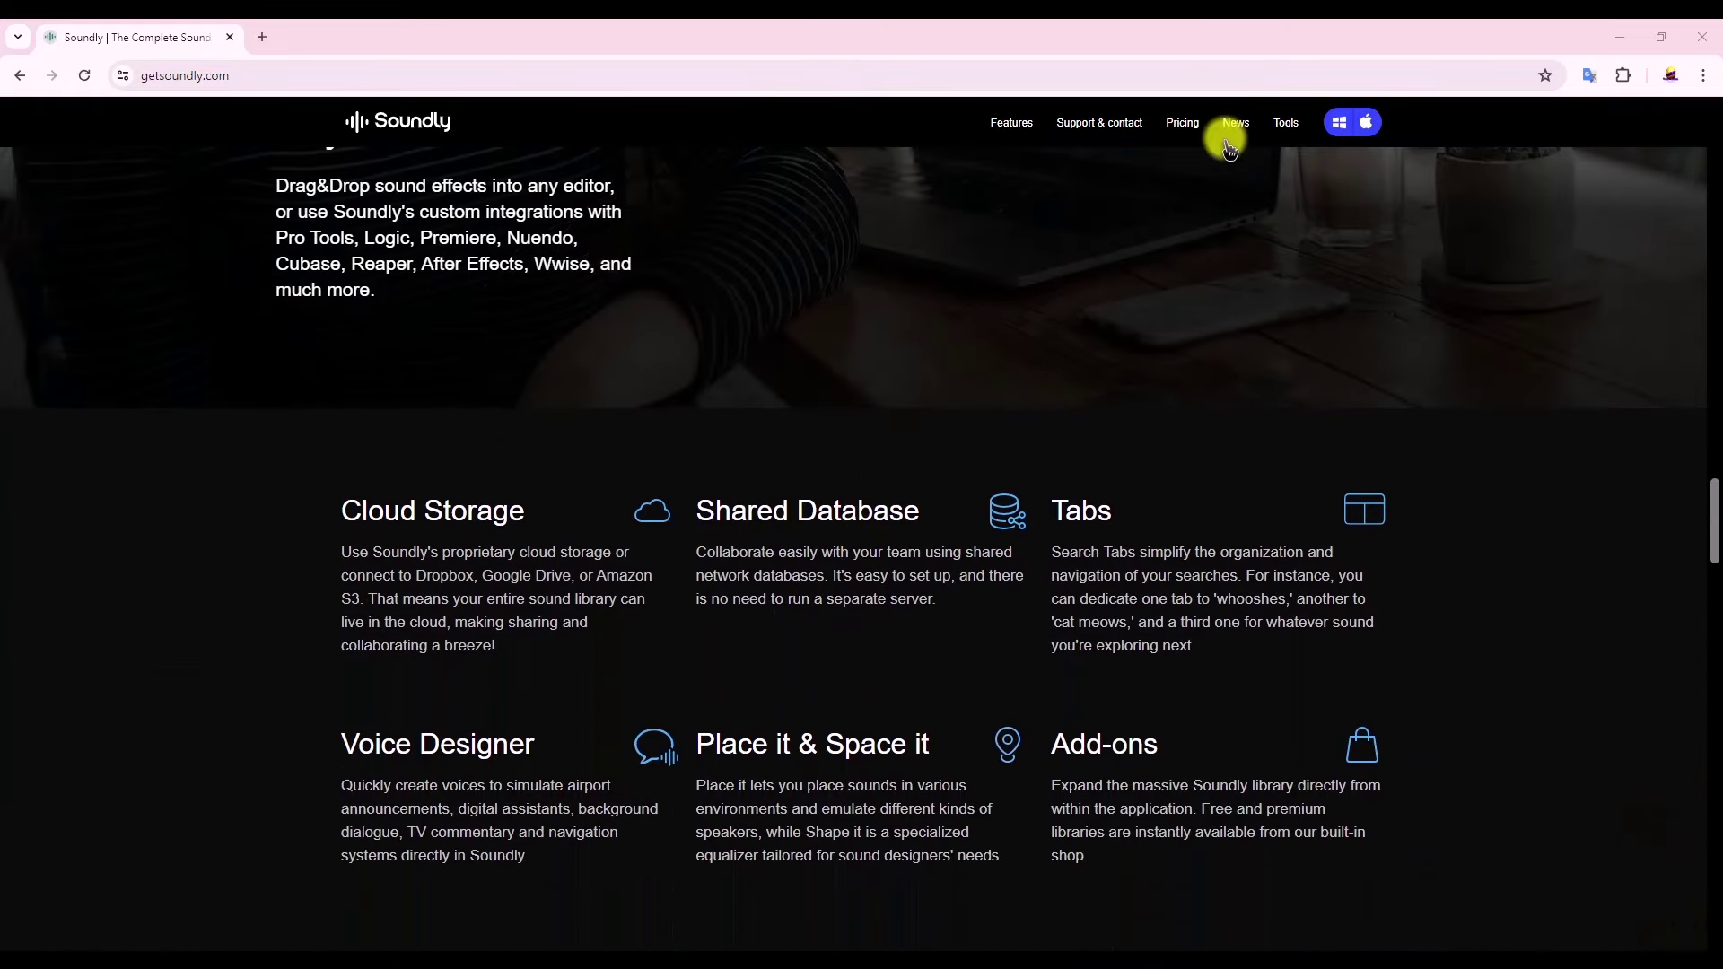
Step: Open the Soundly tools page and read the description of the free Shape it equalizer plug-in
left_click(1280, 131)
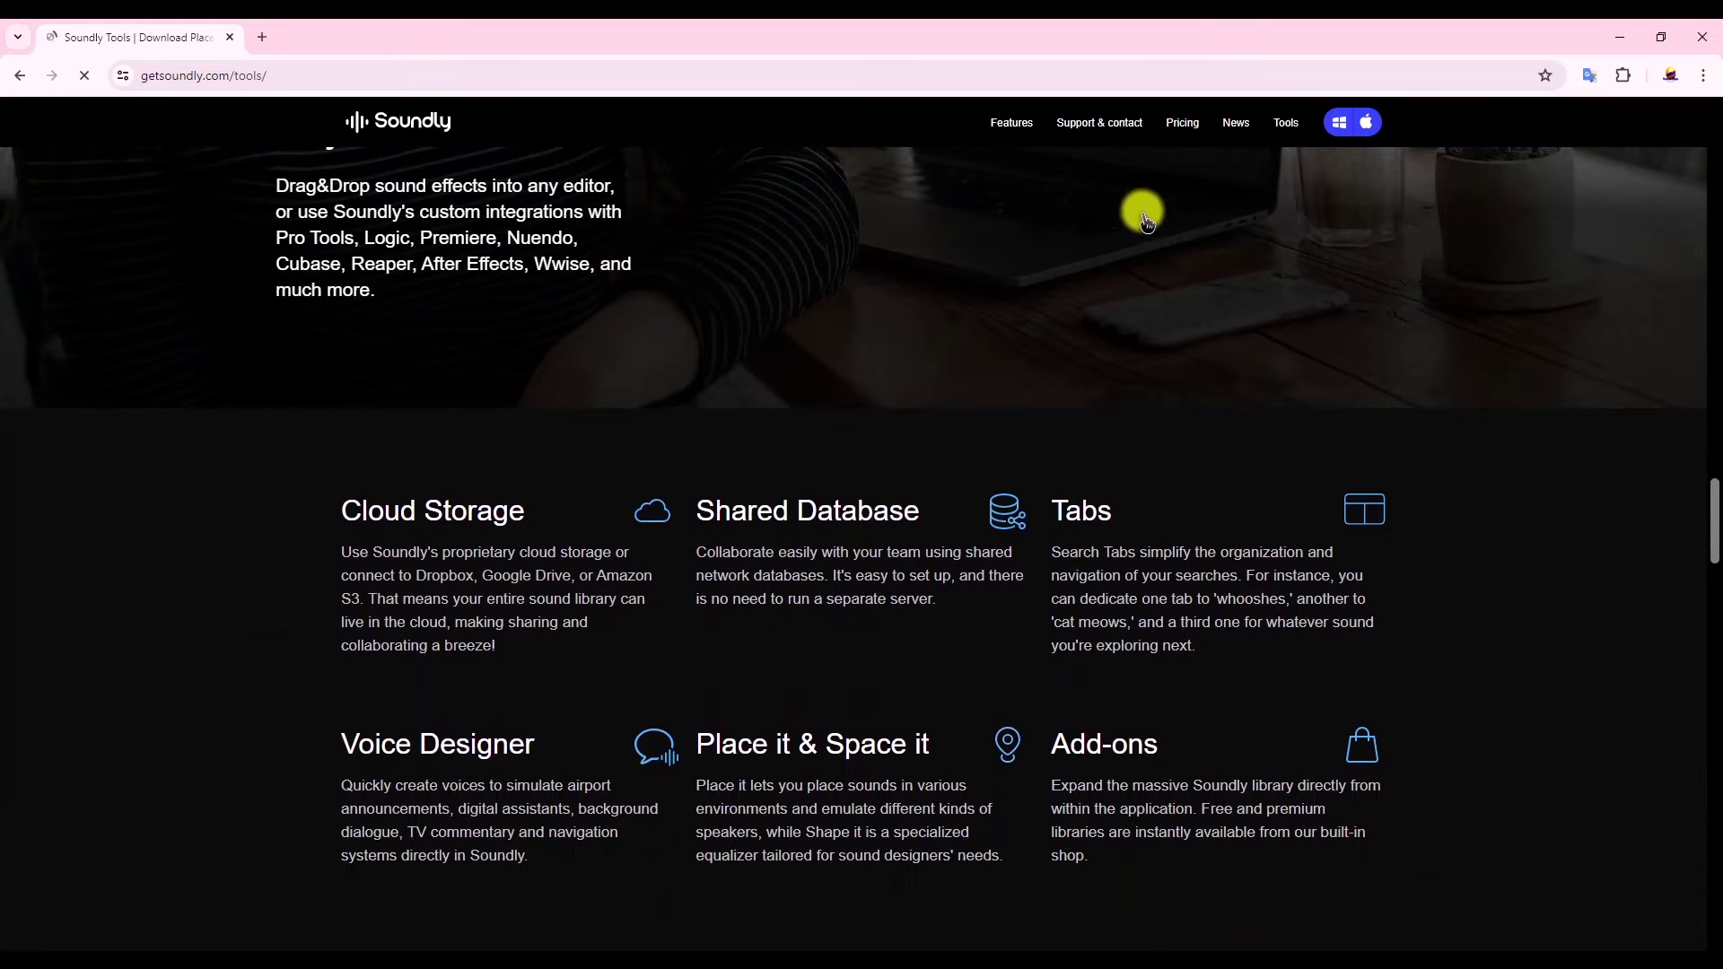
scroll(593, 251, "down", 5)
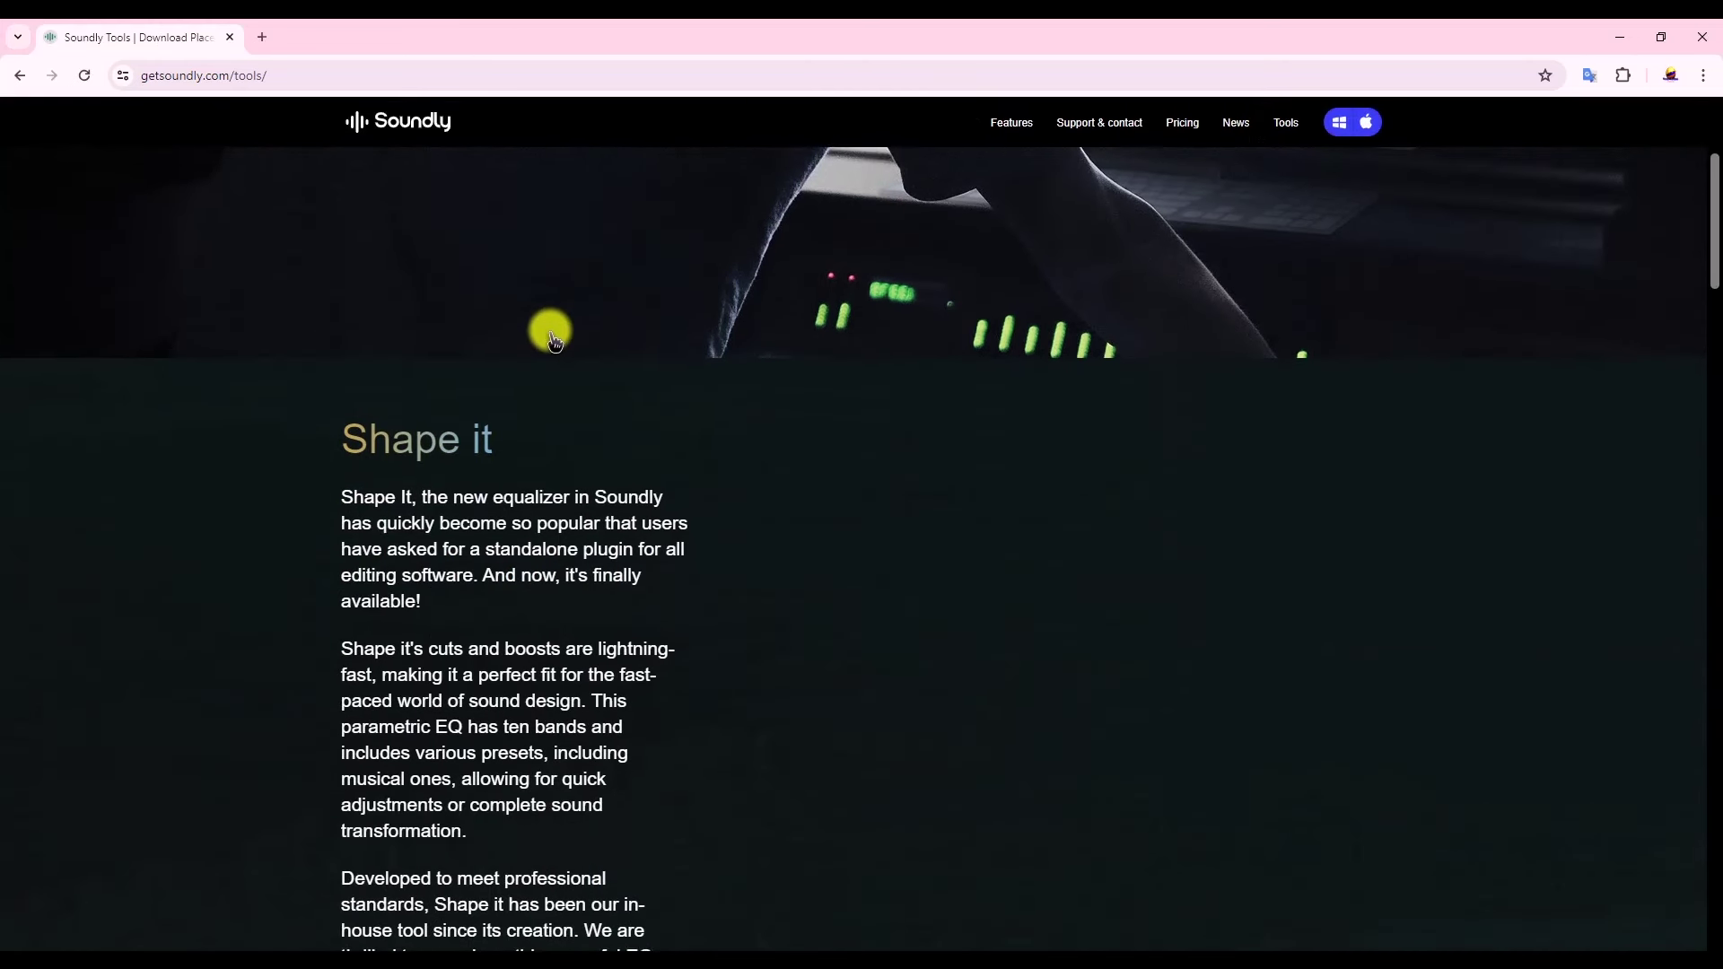
scroll(488, 390, "down", 2)
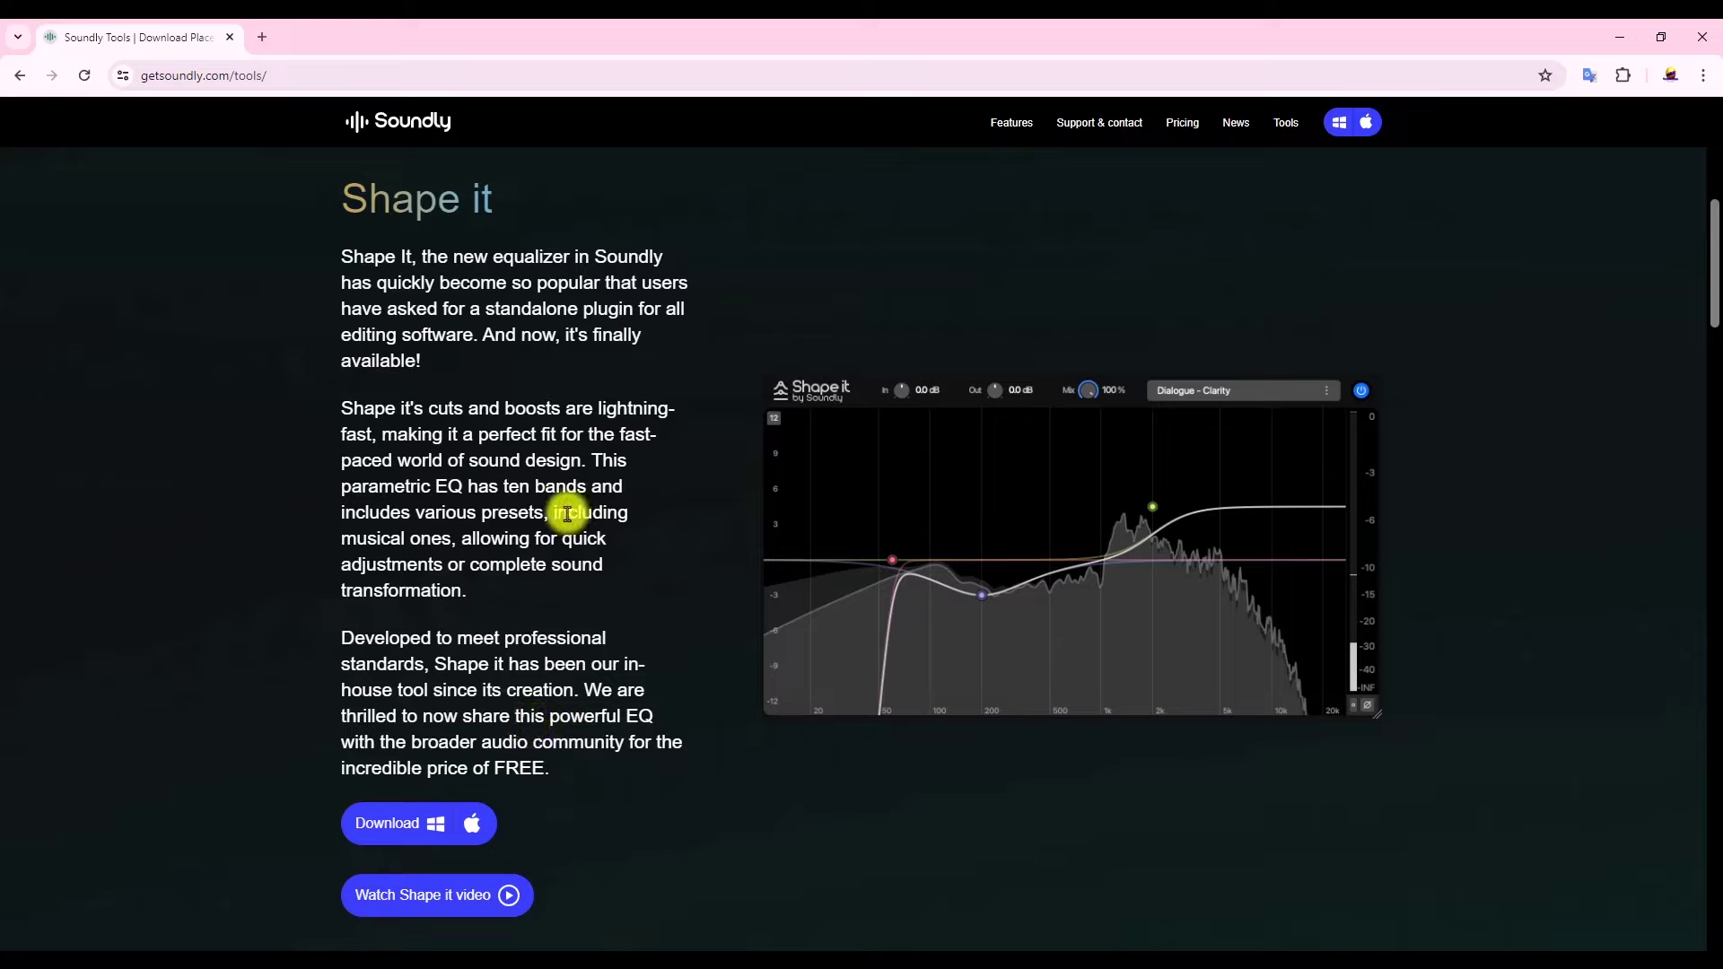
Step: Switch to the Cubase project and enlarge the Shape it plug-in window
left_click(1620, 37)
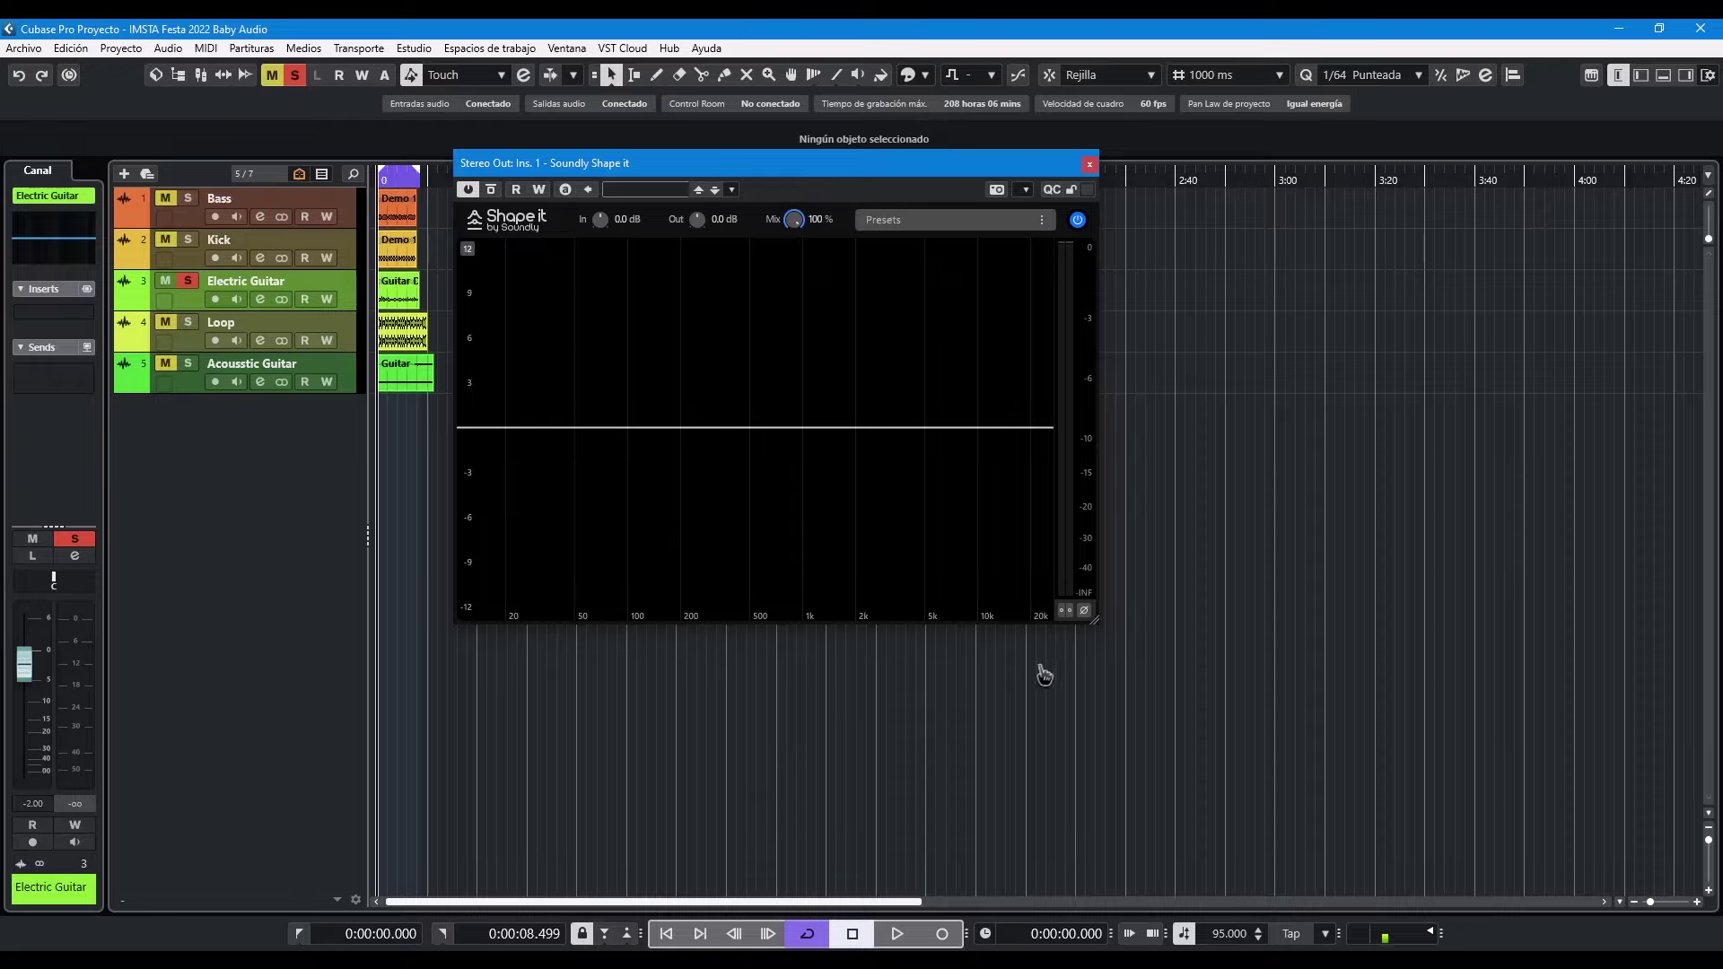
left_click_drag(1094, 619, 1333, 792)
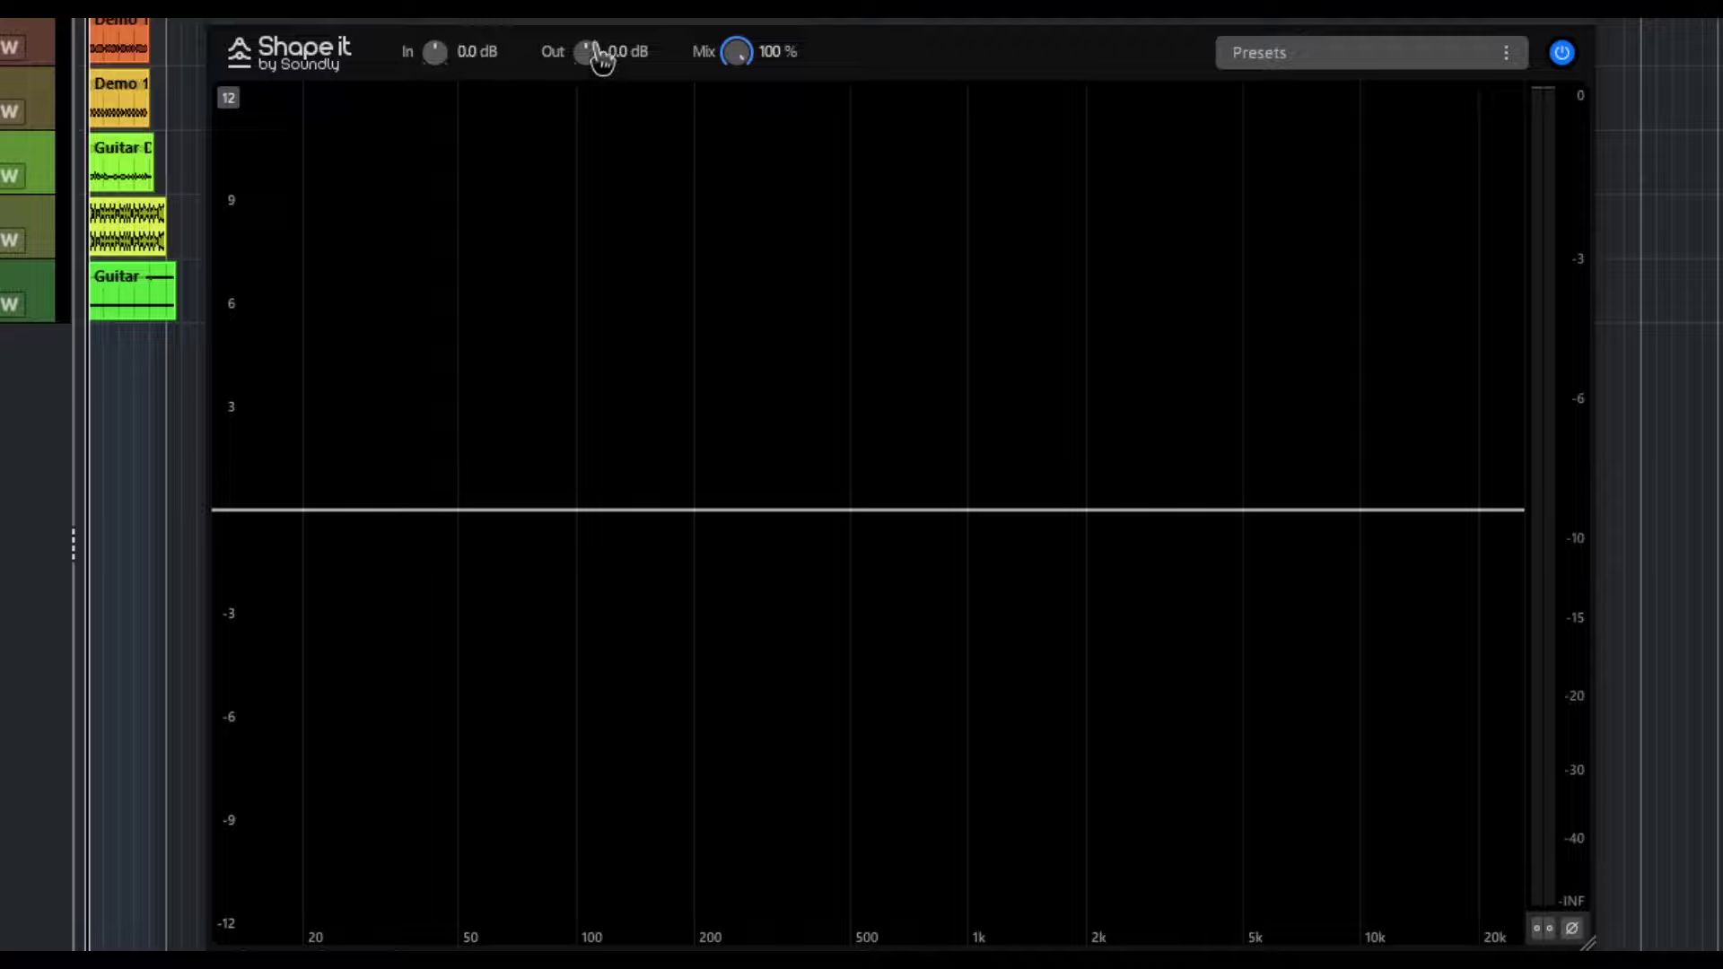
Step: Turn the equalizer's Mix amount down to 0 % and bring it back up to 100 %
left_click_drag(732, 56, 766, 180)
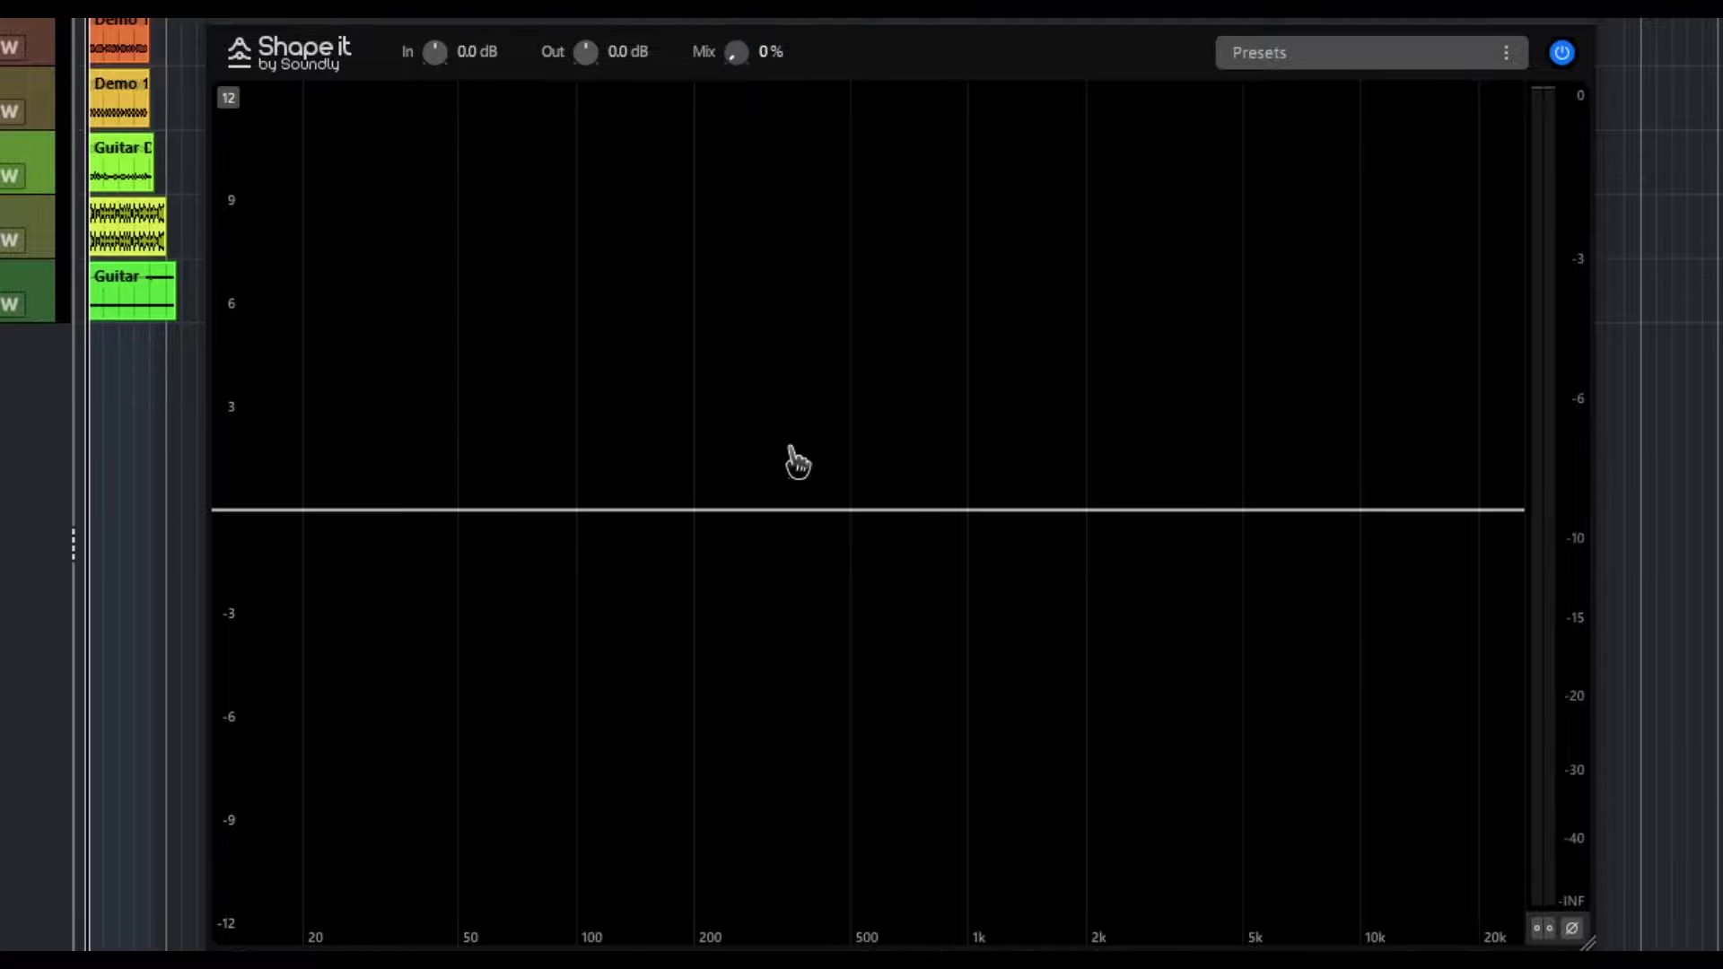
left_click_drag(781, 35, 781, 9)
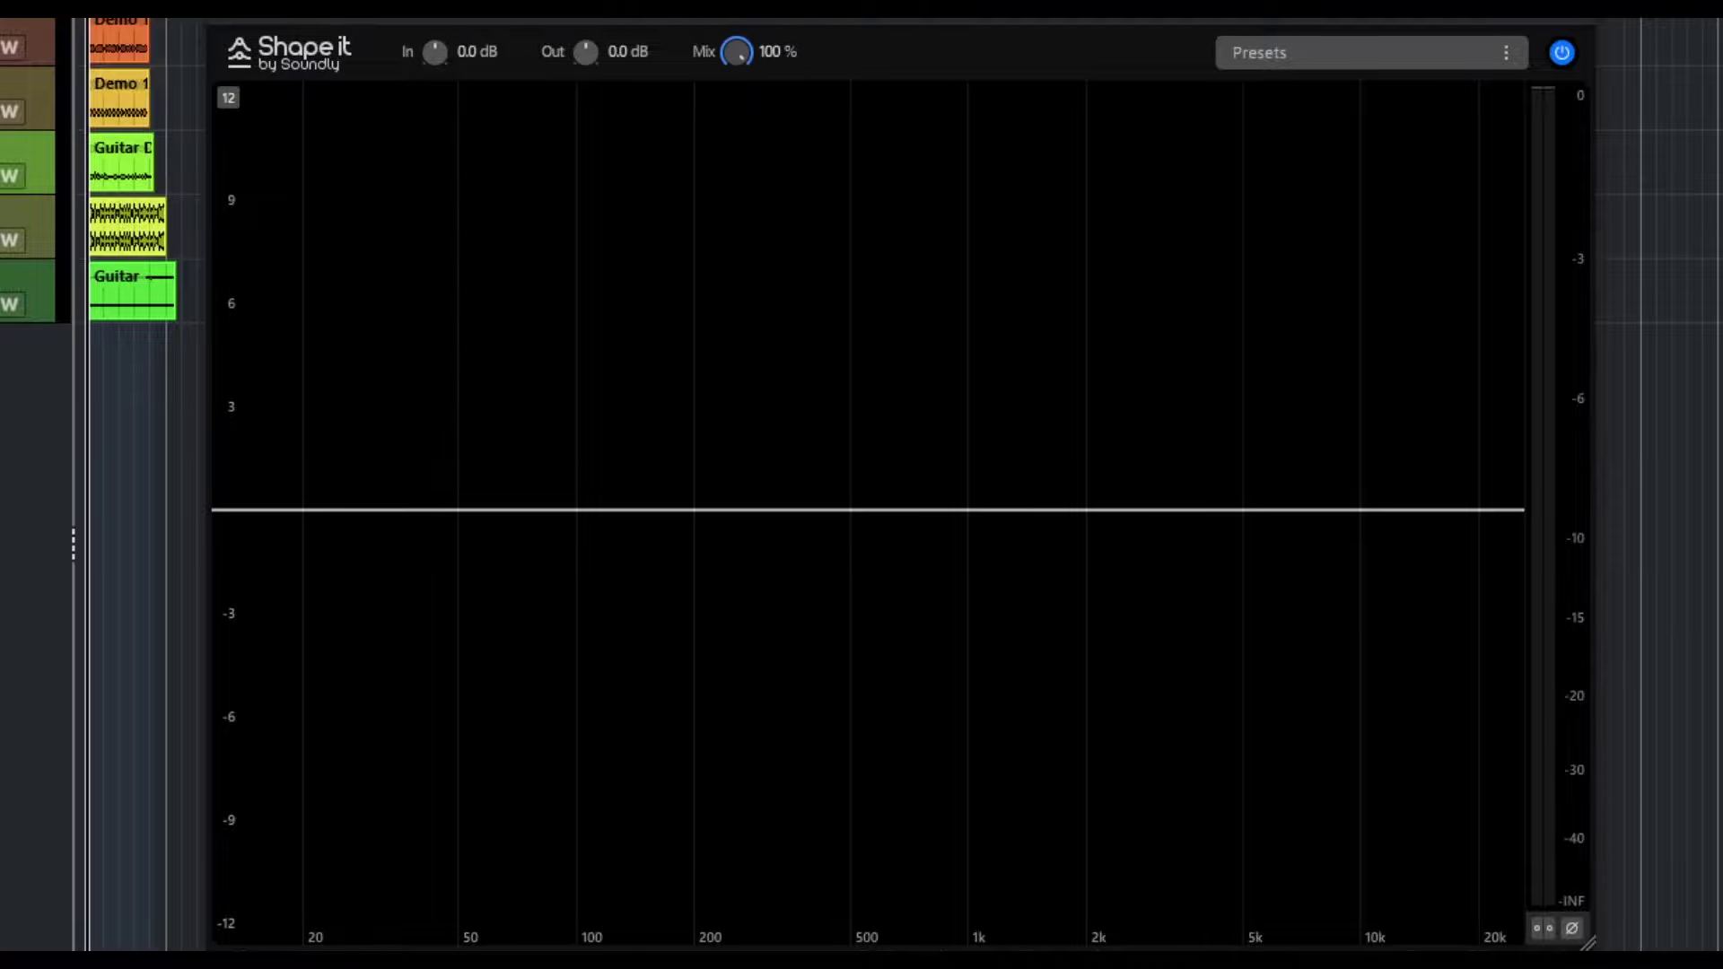
Step: Look through the equalizer's full preset list and try out the plug-in's bypass
left_click(1333, 56)
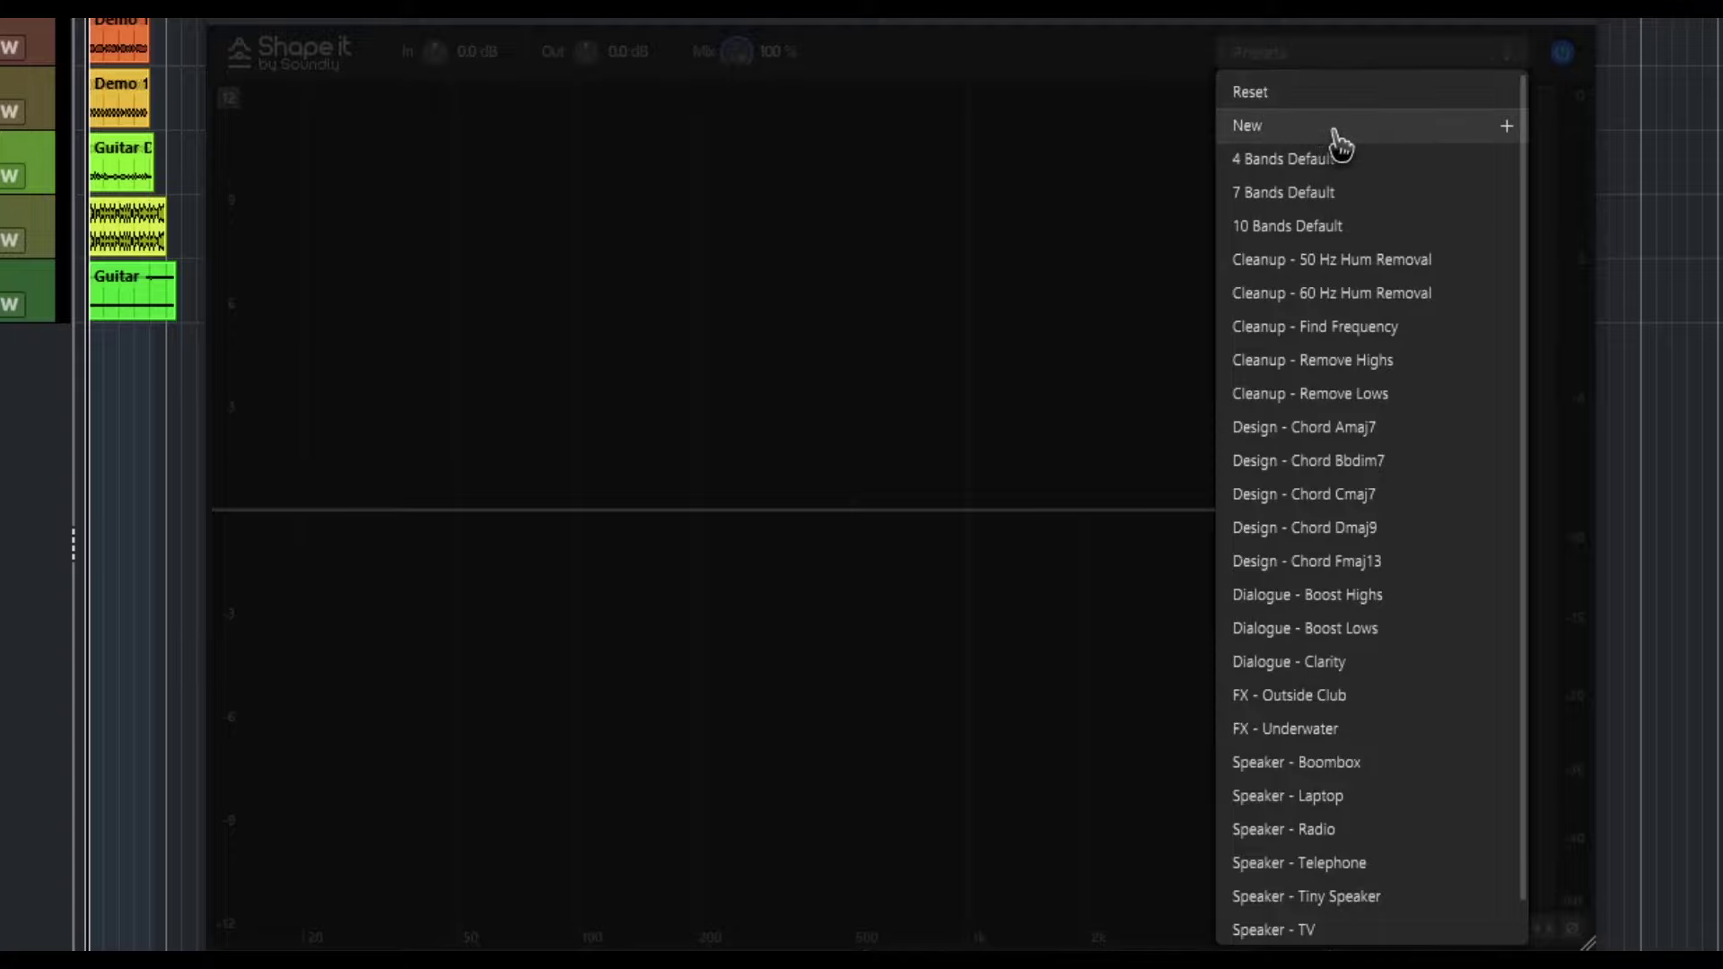
scroll(1356, 341, "down", 1)
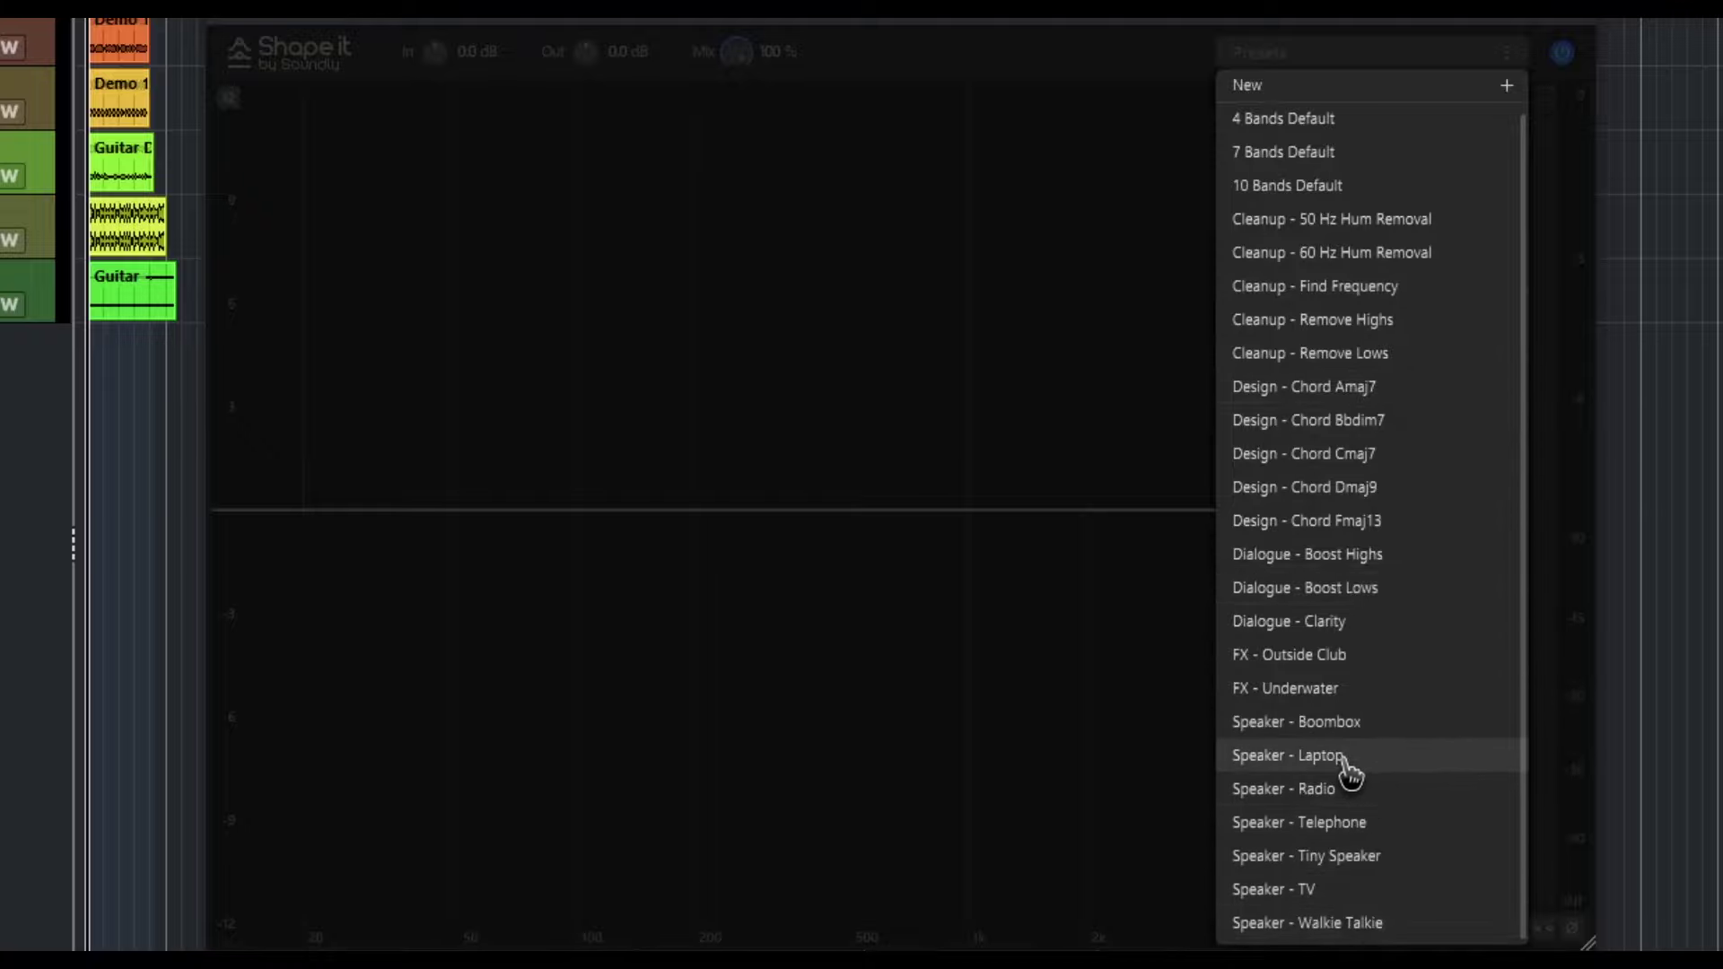
left_click(1563, 54)
left_click(1562, 54)
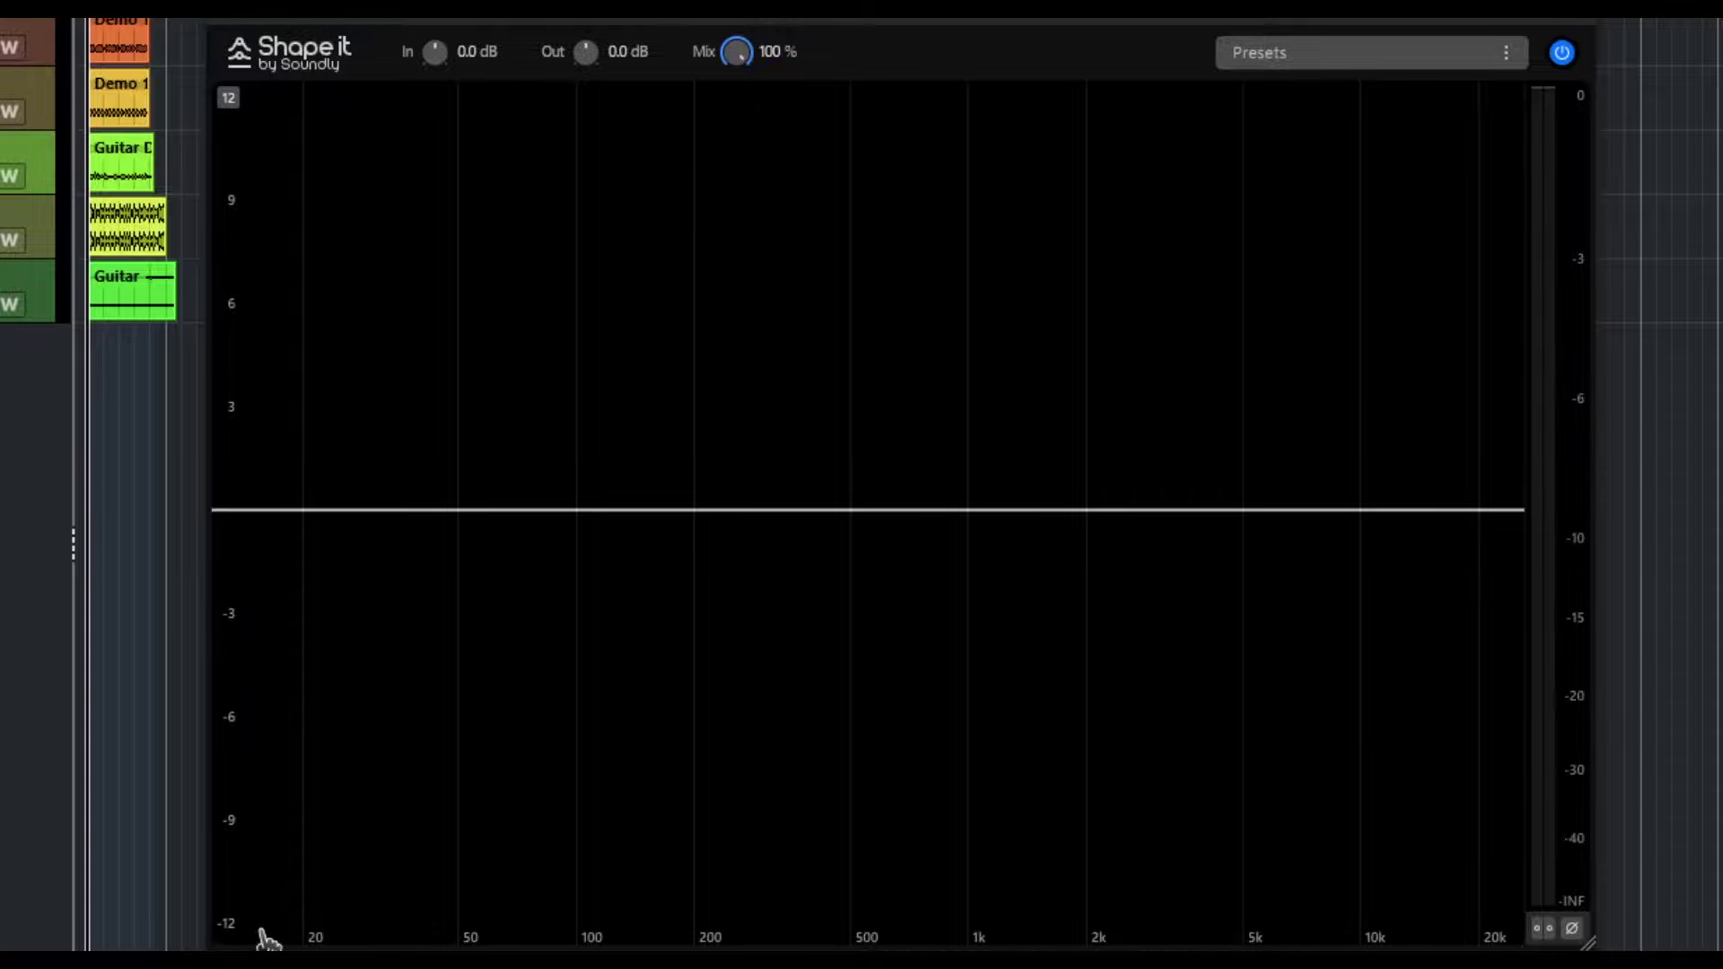
left_click(1544, 928)
Step: Add a bell band at about 667 Hz on the EQ curve and toggle its bypass and lock on and off
left_click(900, 511)
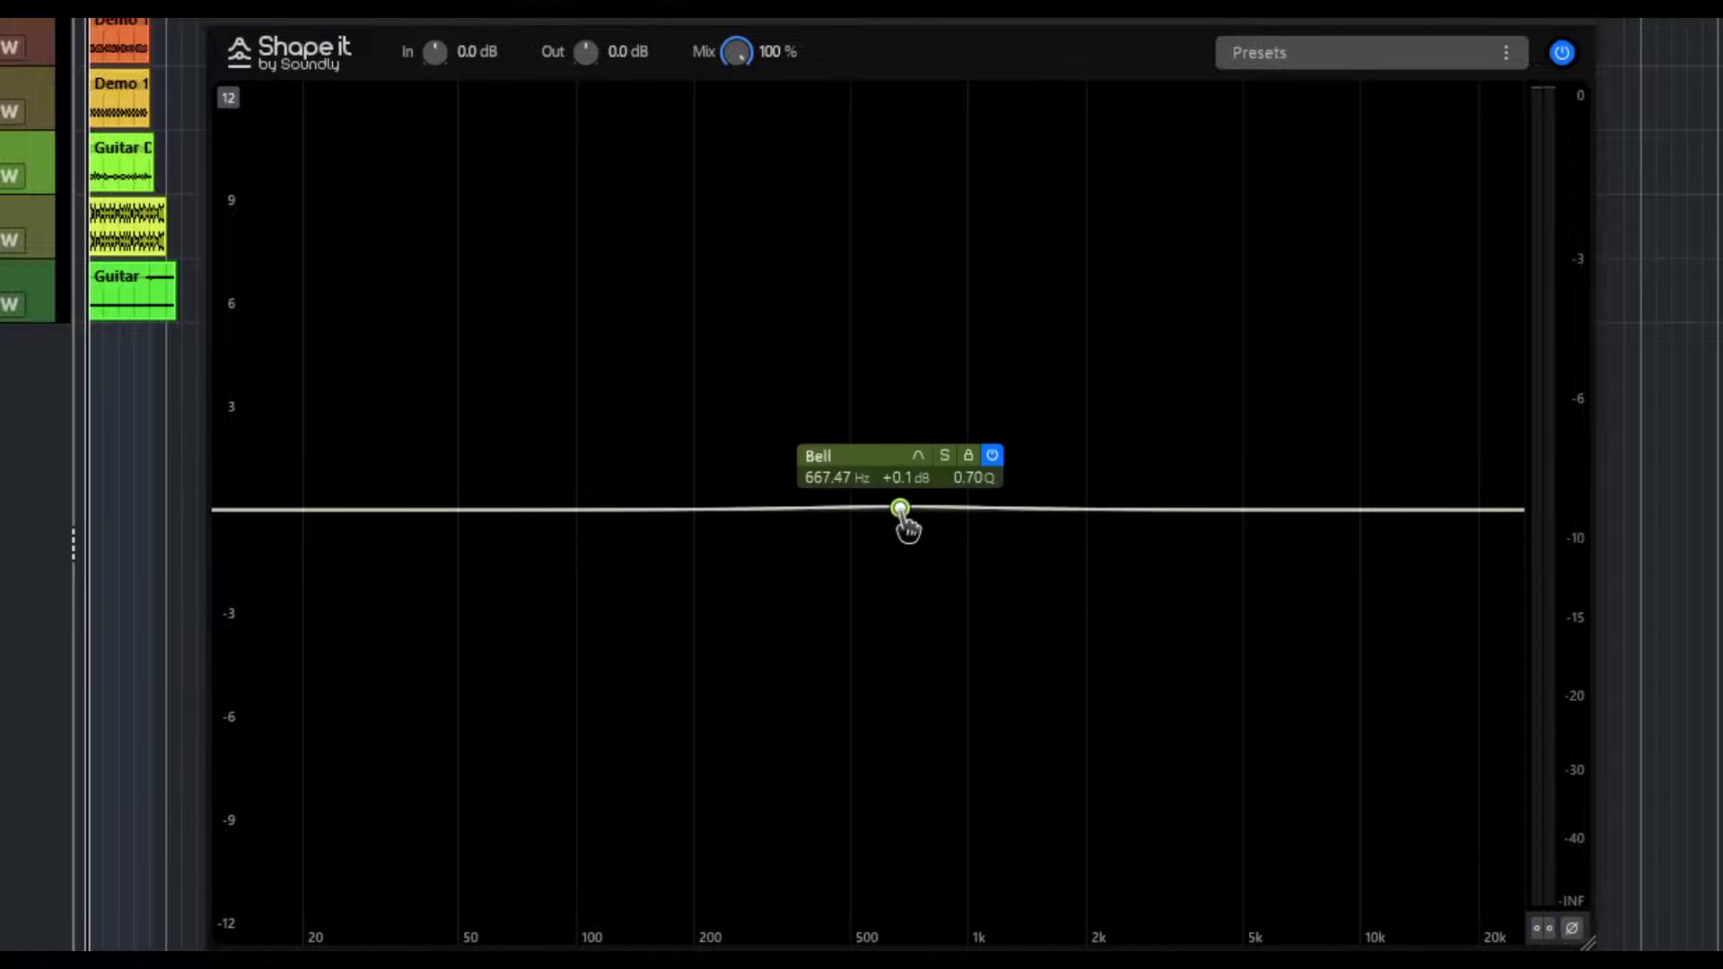
left_click(992, 455)
left_click(992, 454)
left_click(968, 453)
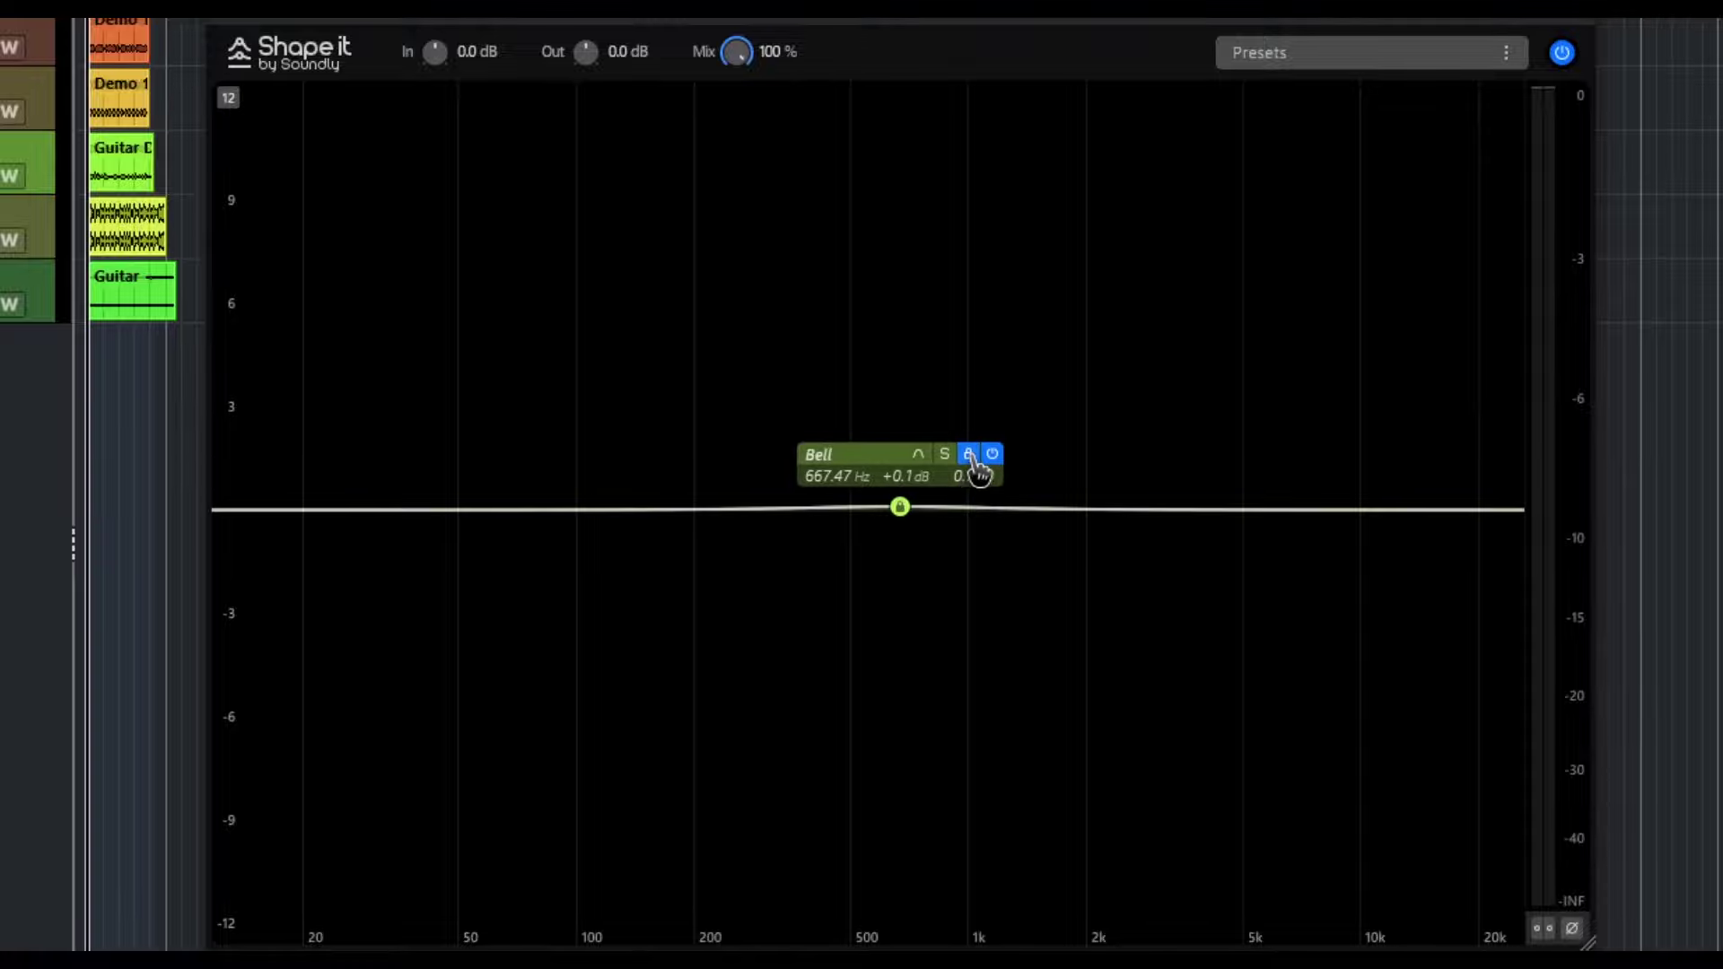
left_click(968, 453)
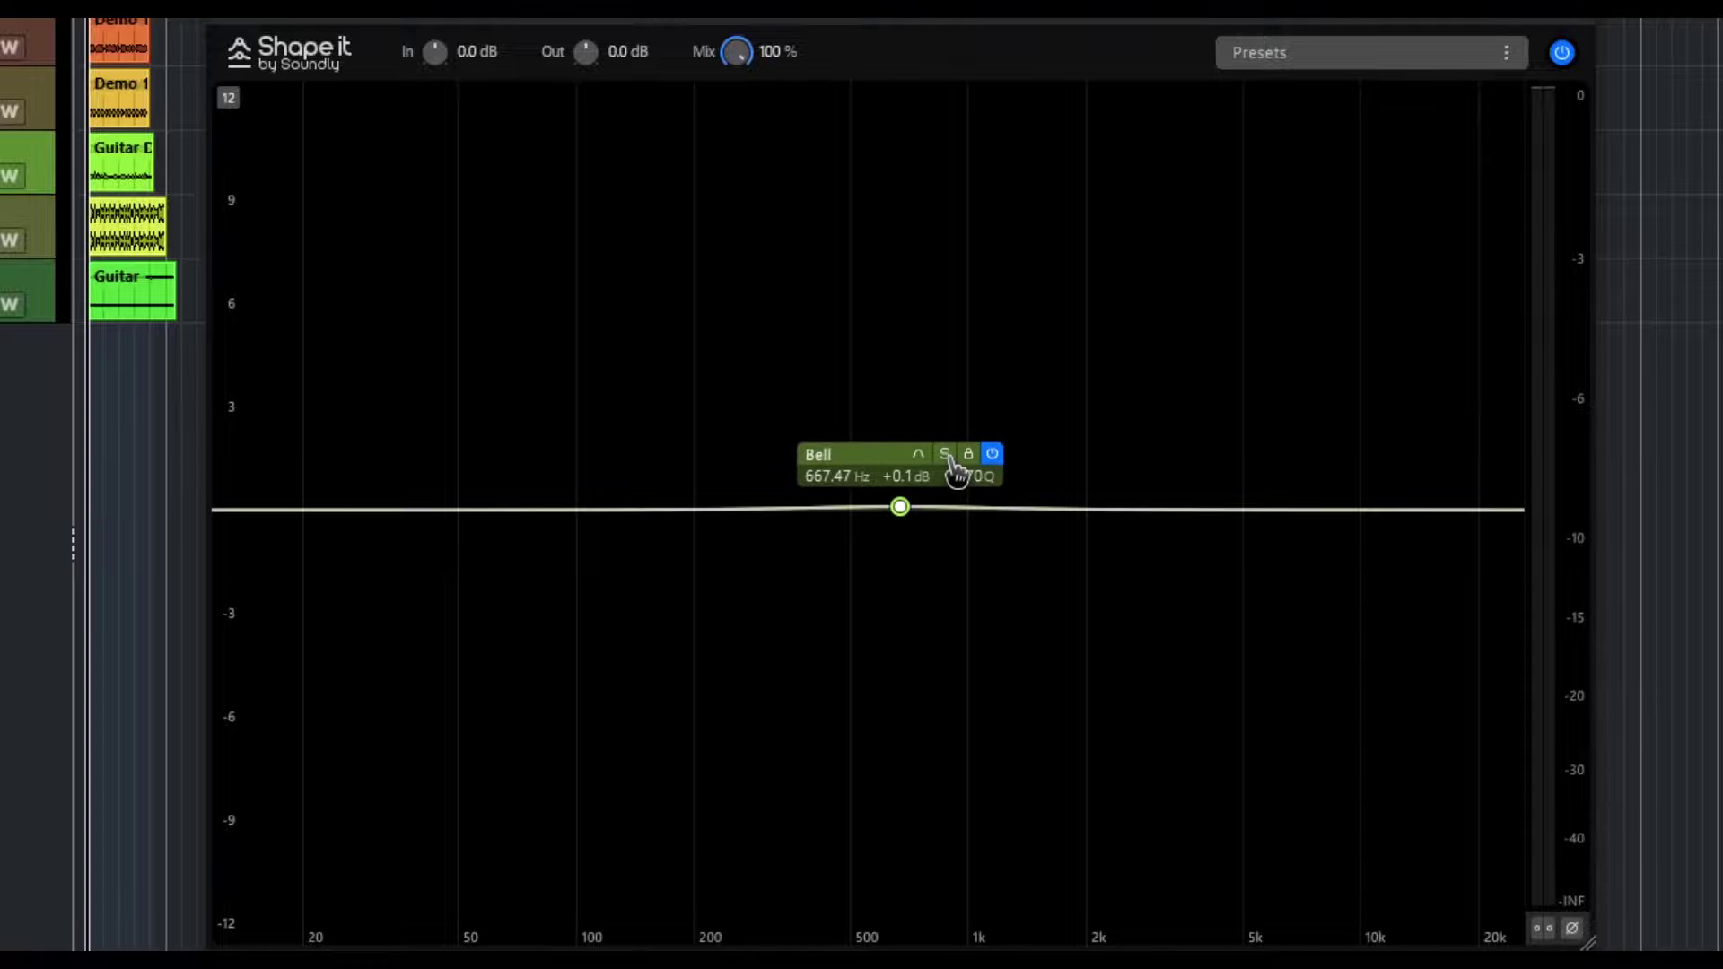
Step: Keep Bell as the band's filter type and raise the band to about +3.5 dB at 667 Hz
left_click(918, 455)
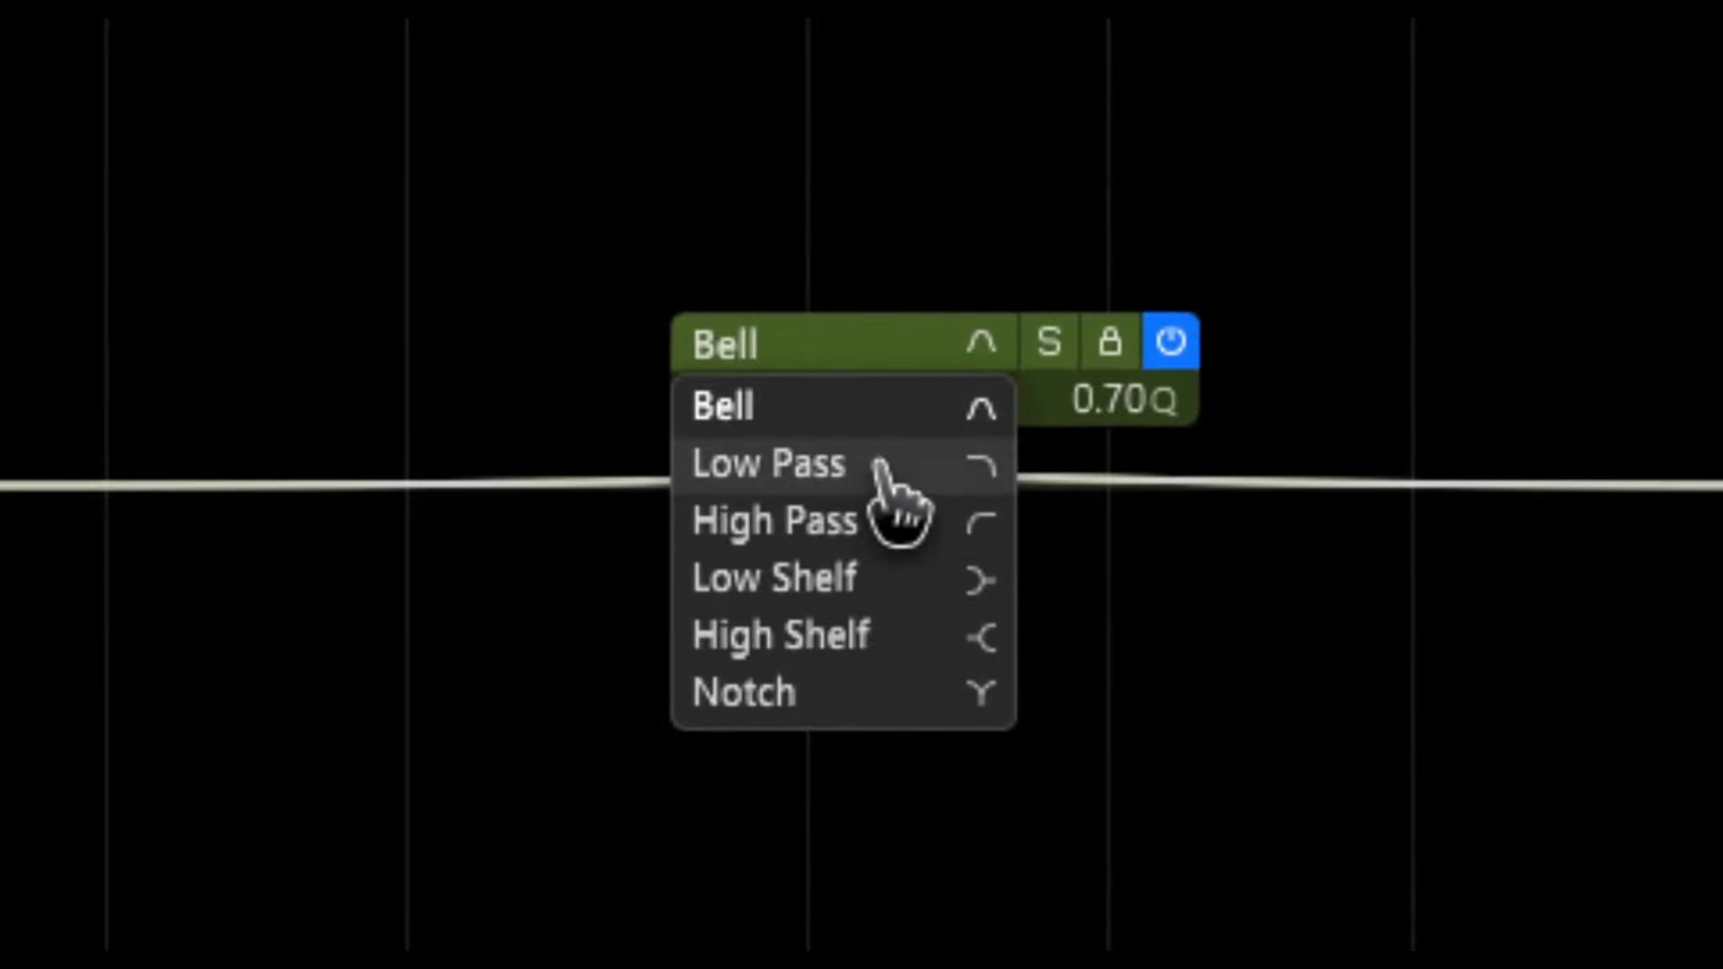
left_click(833, 422)
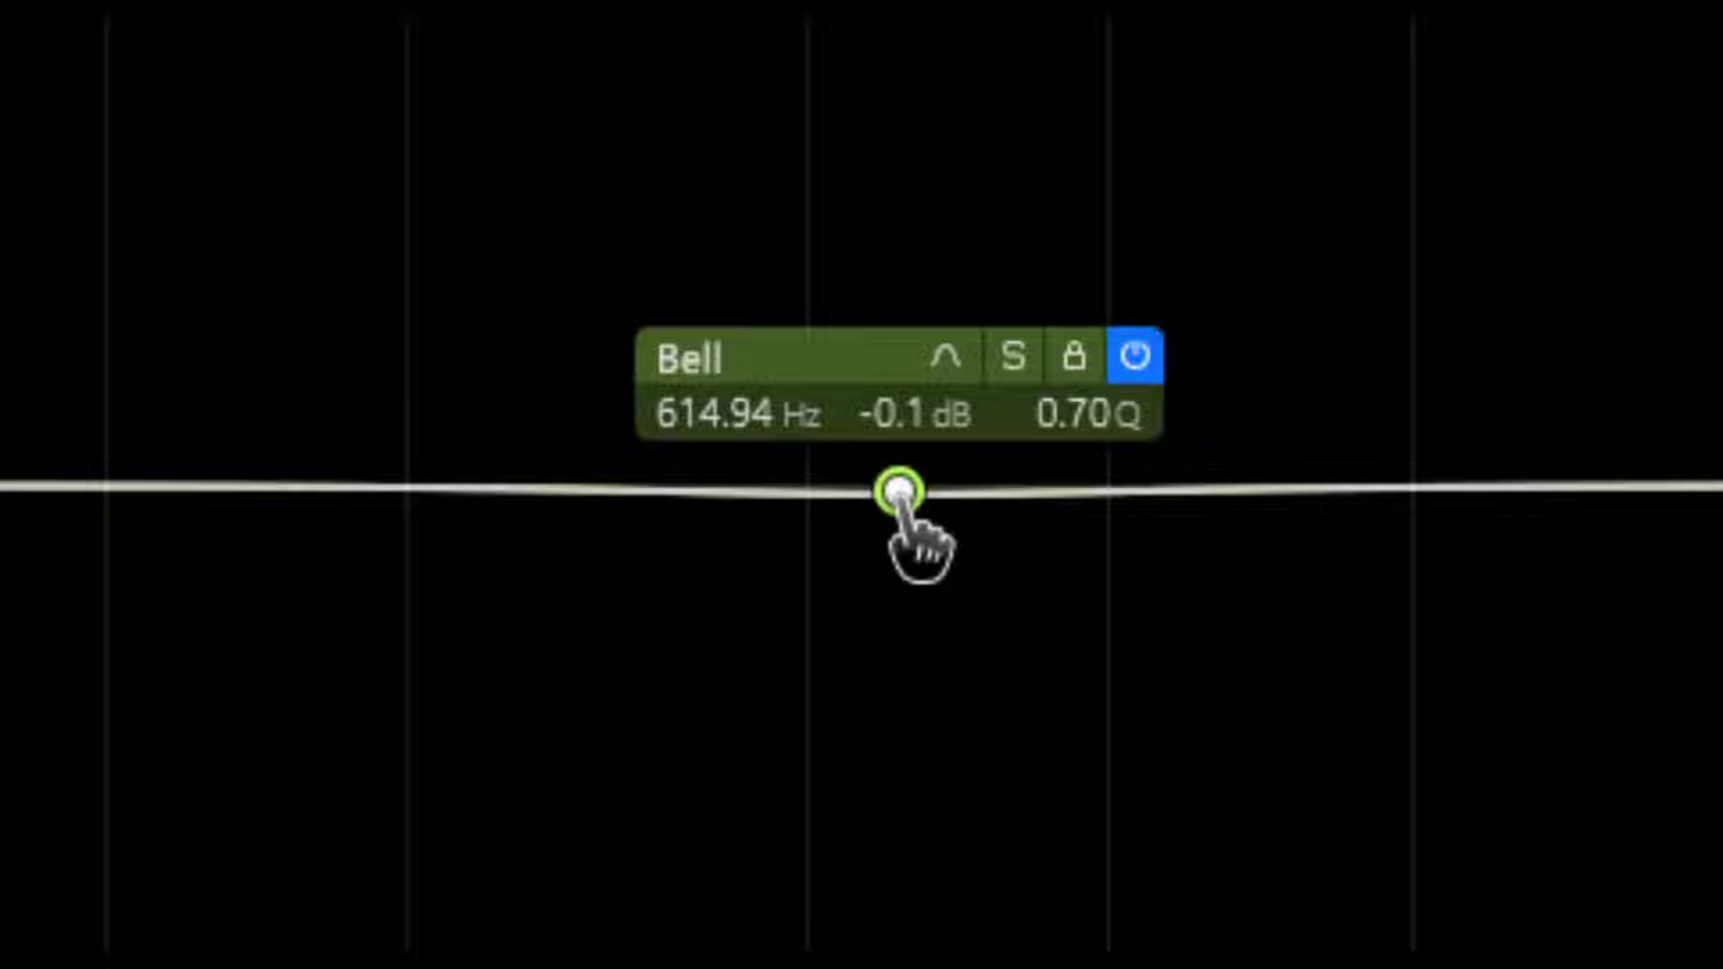
left_click_drag(901, 492, 914, 193)
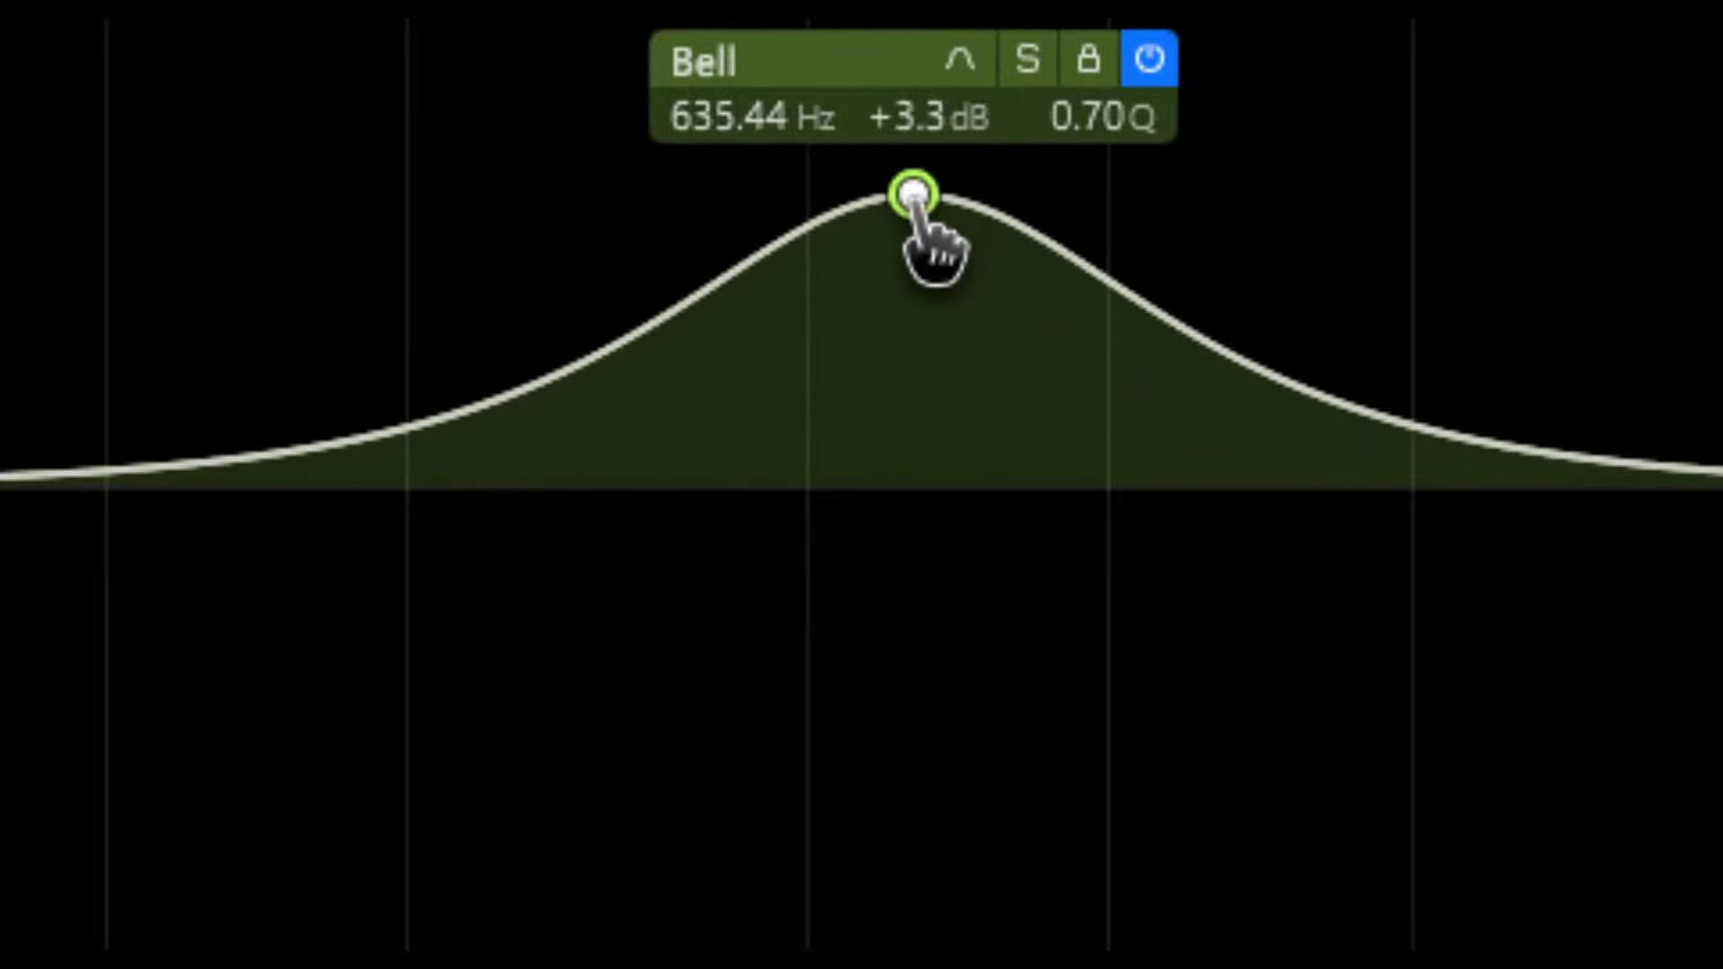
mouse_move(914, 193)
left_mouse_down()
mouse_move(907, 530)
mouse_move(932, 770)
mouse_move(934, 180)
left_mouse_up()
Step: Narrow the boosted bell band to a Q of 2.04 and move it to about 562 Hz at +3.3 dB
scroll(934, 179, "up", 2)
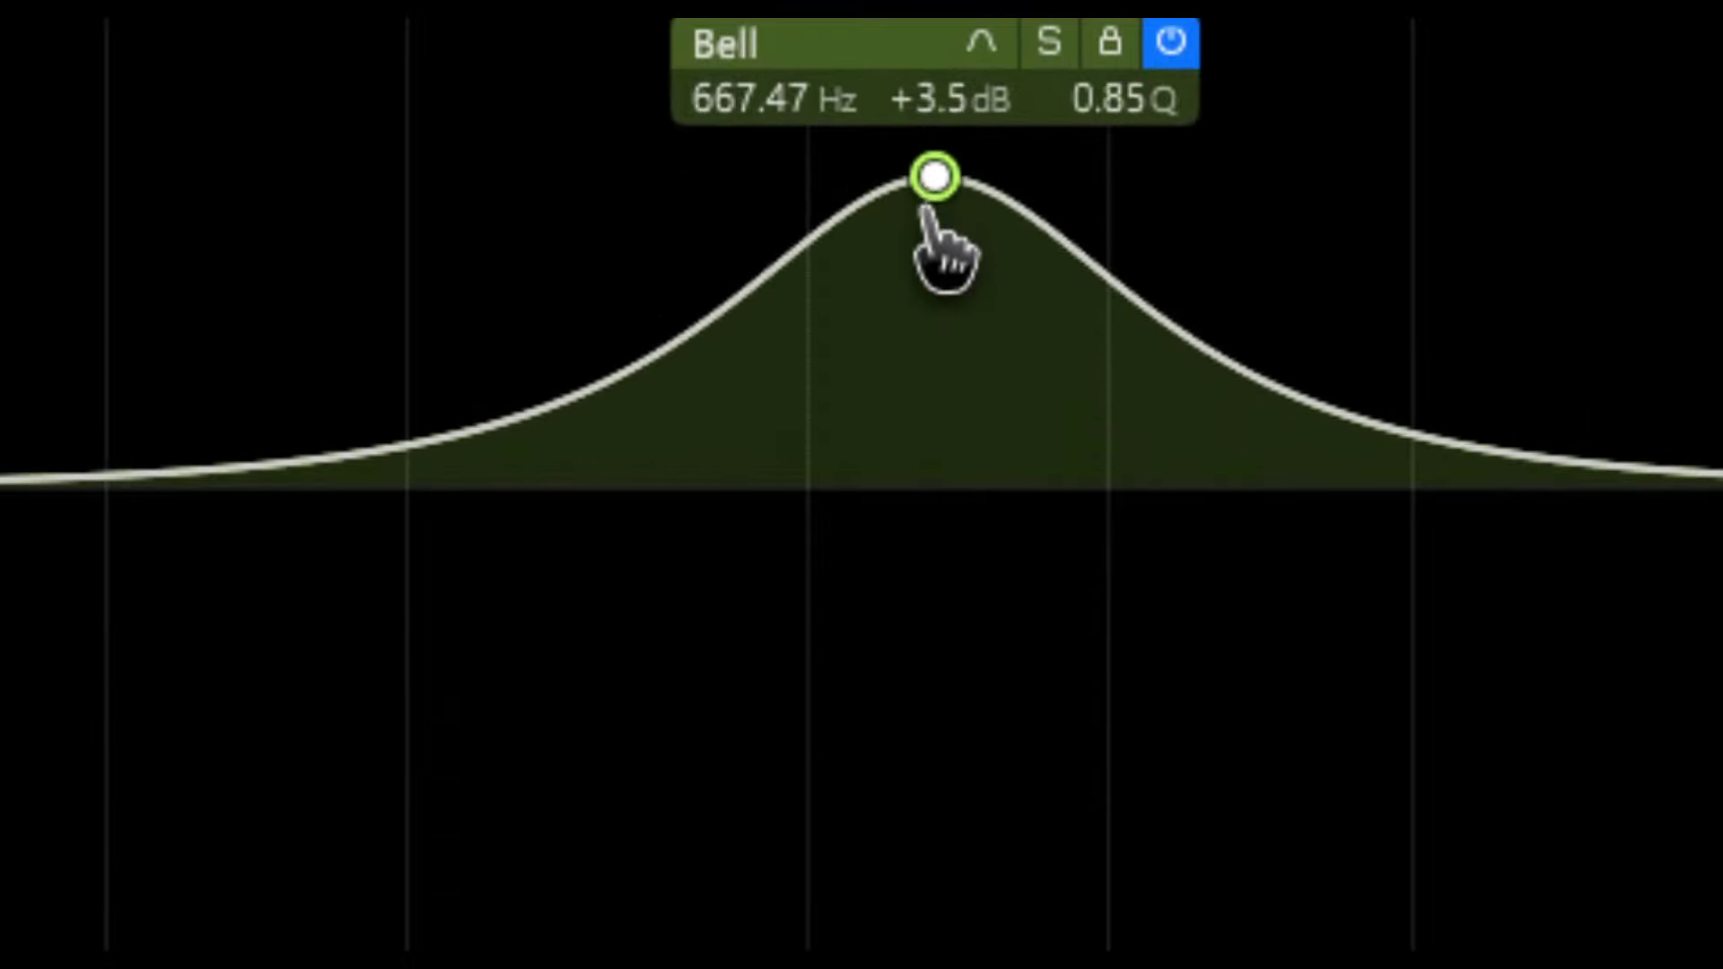
scroll(934, 180, "up", 4)
scroll(933, 207, "down", 3)
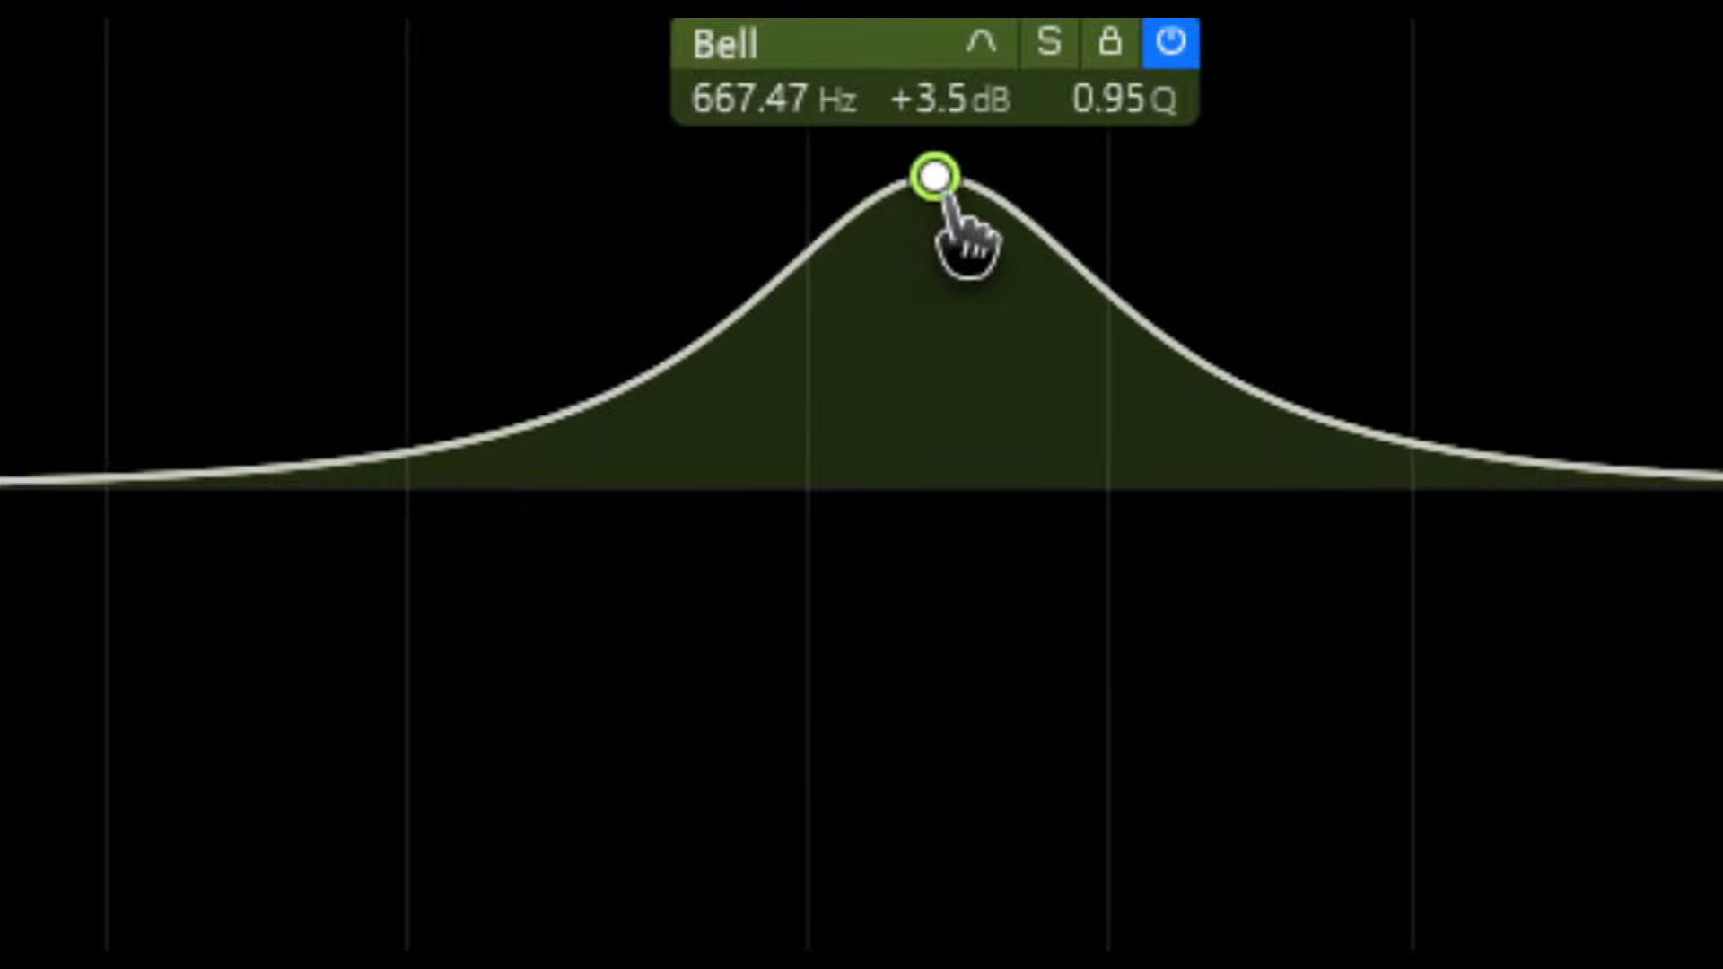
scroll(1149, 261, "down", 8)
scroll(1147, 225, "up", 10)
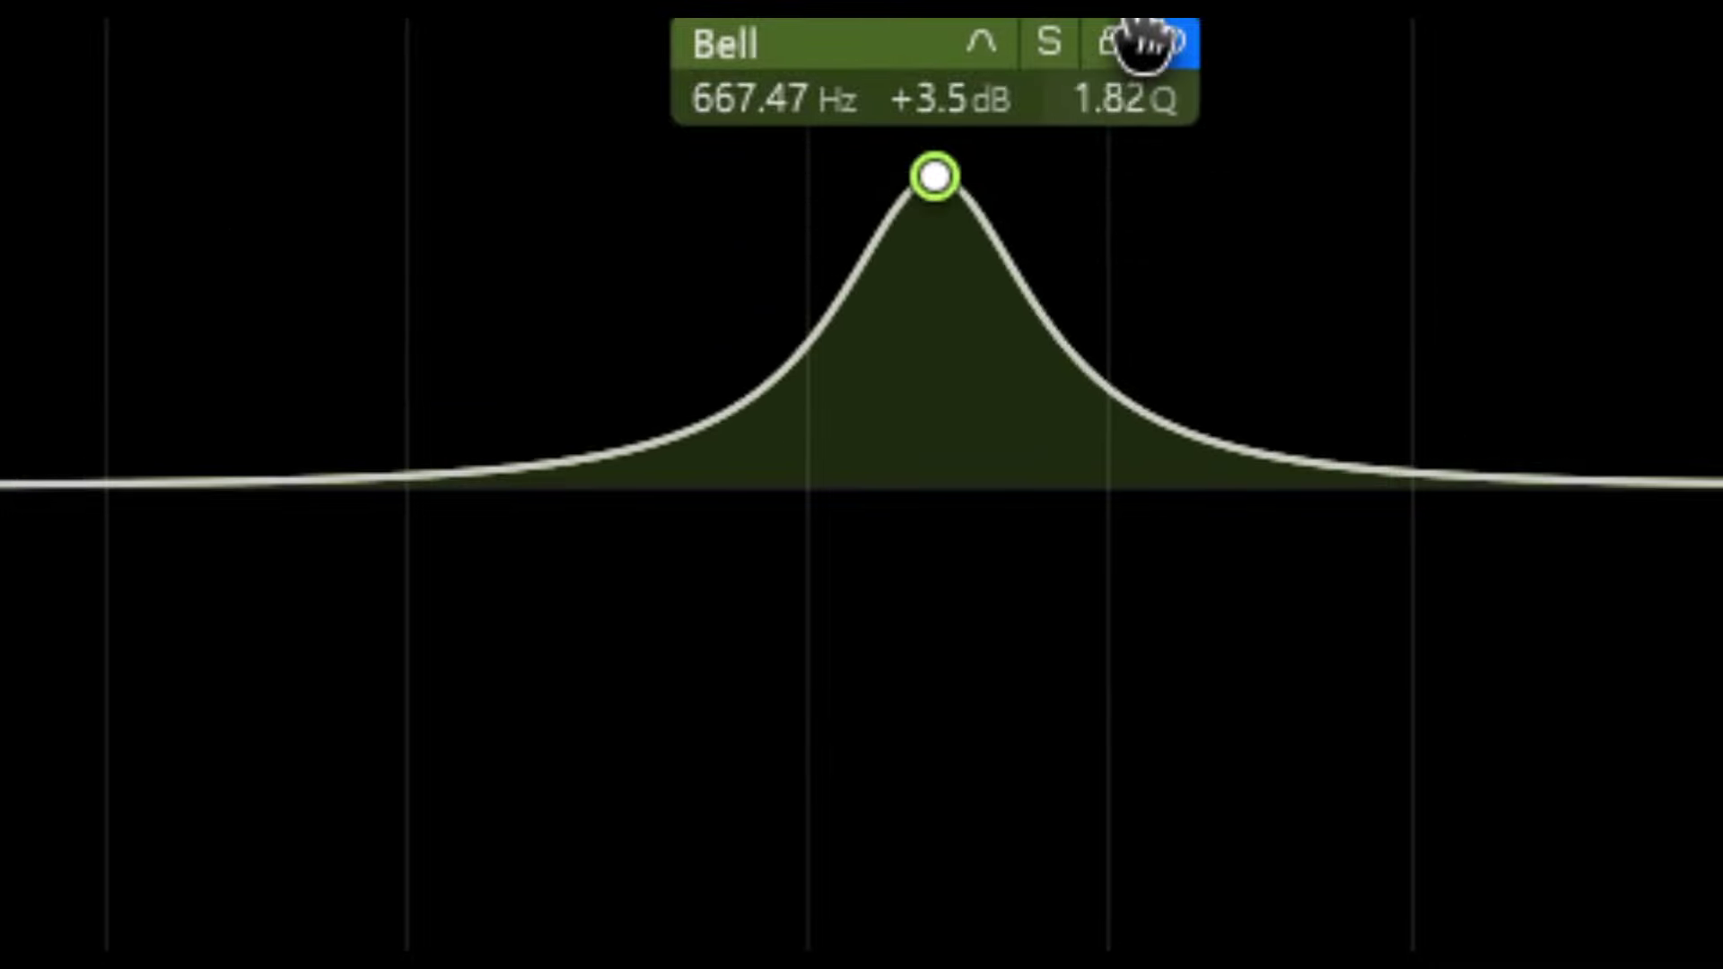
scroll(1104, 77, "up", 1)
left_click_drag(962, 100, 934, 146)
left_click_drag(782, 107, 869, 219)
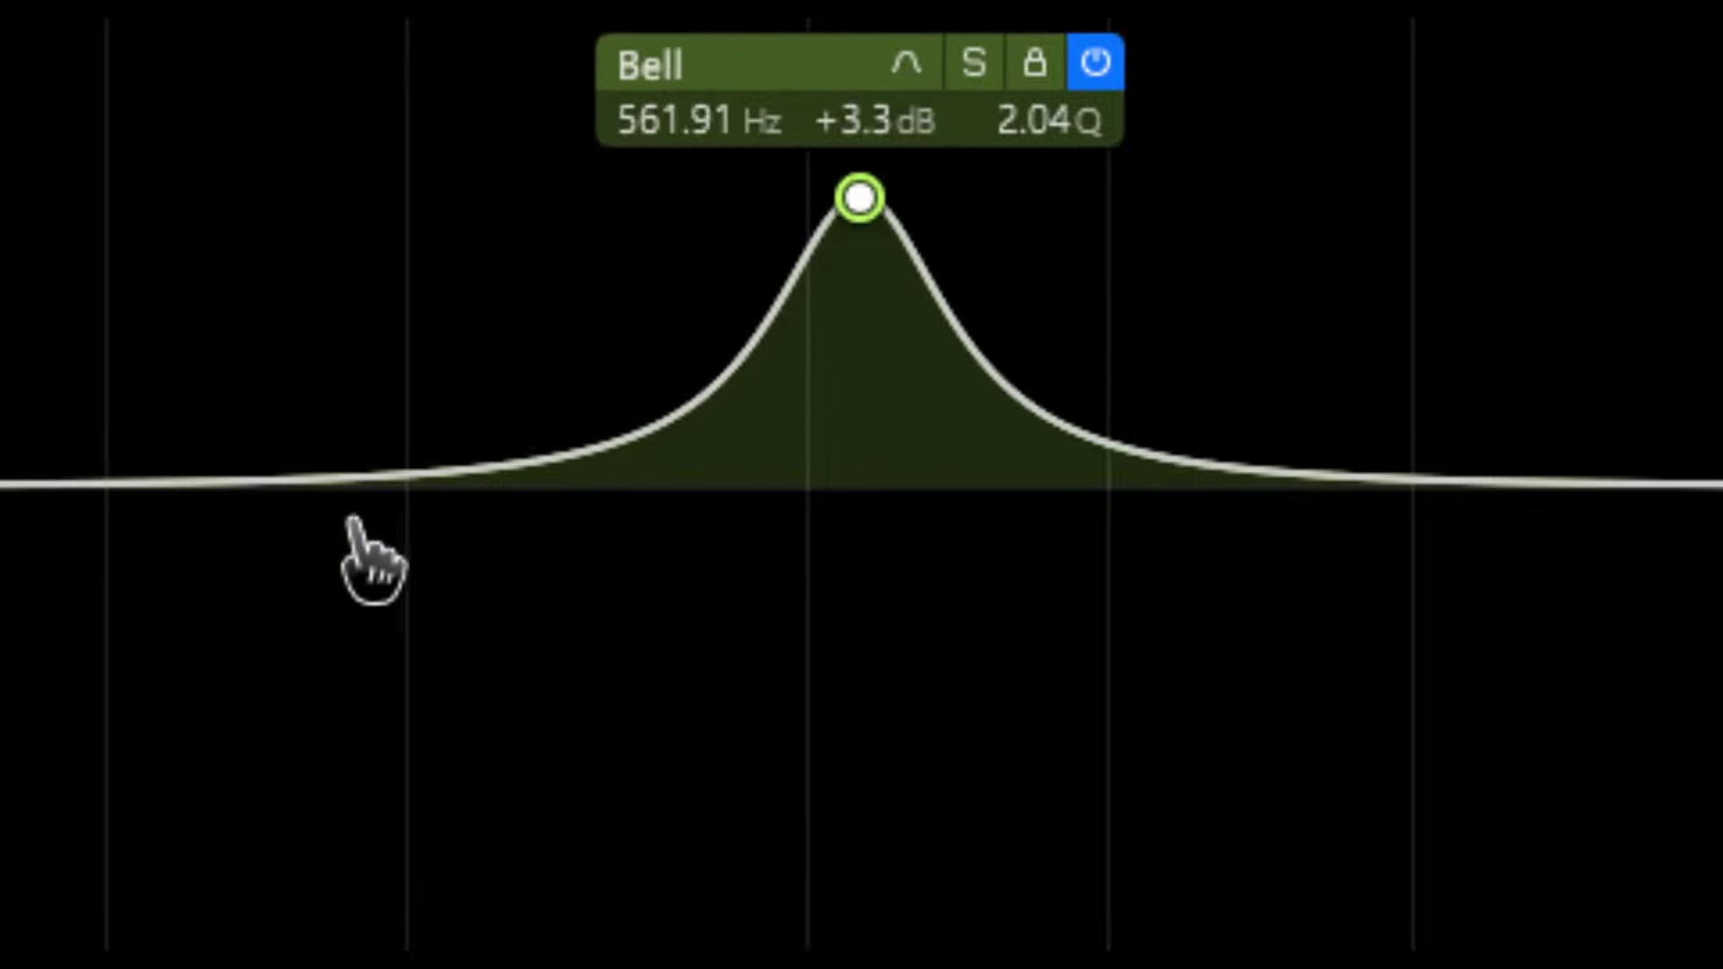
Step: Add a bell cut of about 2.8 dB at 240 Hz and a bell boost of about 2.4 dB at 3.7 kHz
left_click_drag(339, 482, 412, 765)
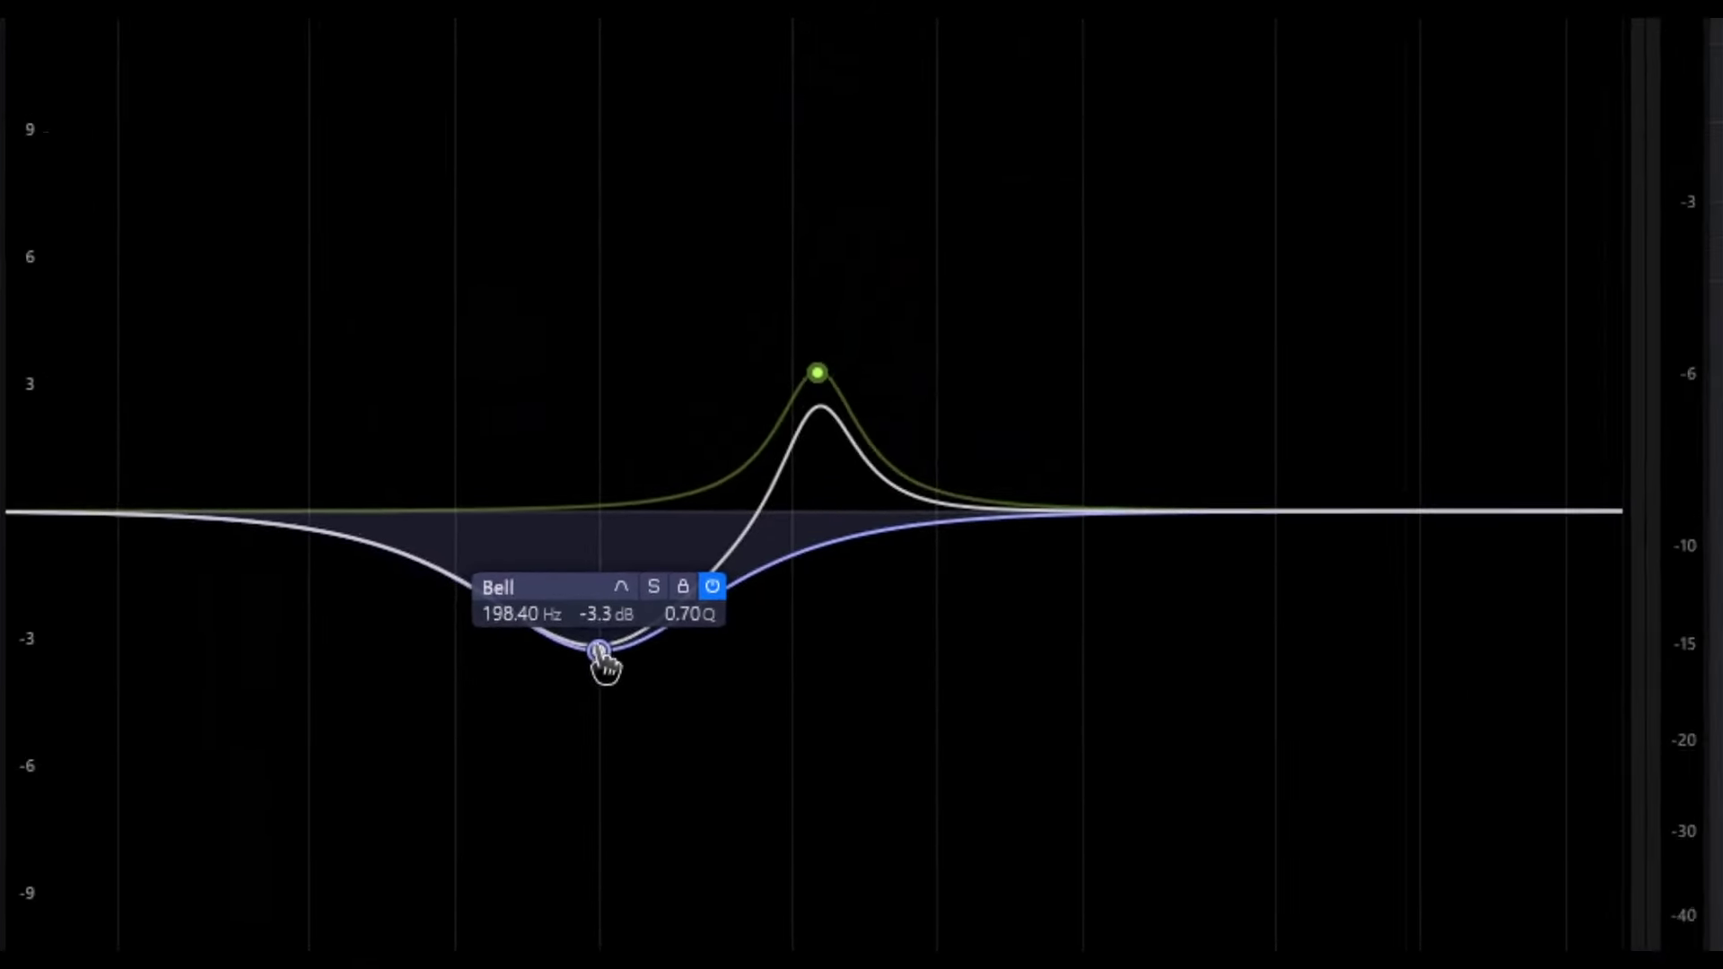
left_click_drag(603, 664, 639, 631)
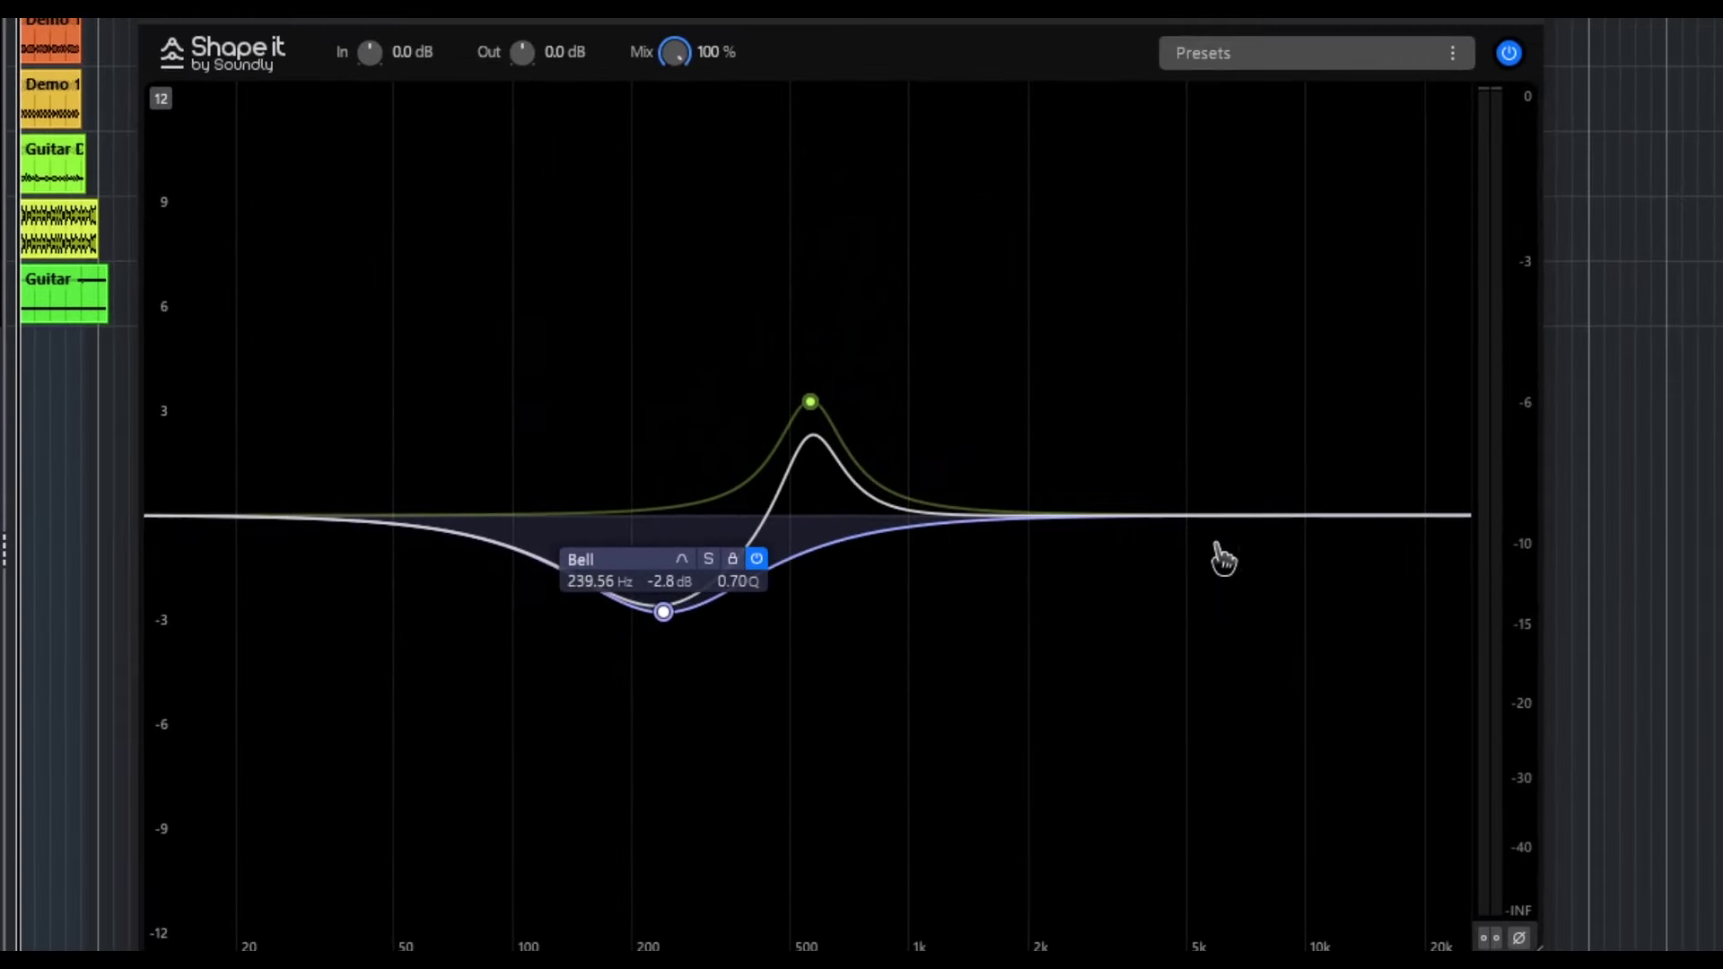
left_click_drag(1225, 512, 1214, 412)
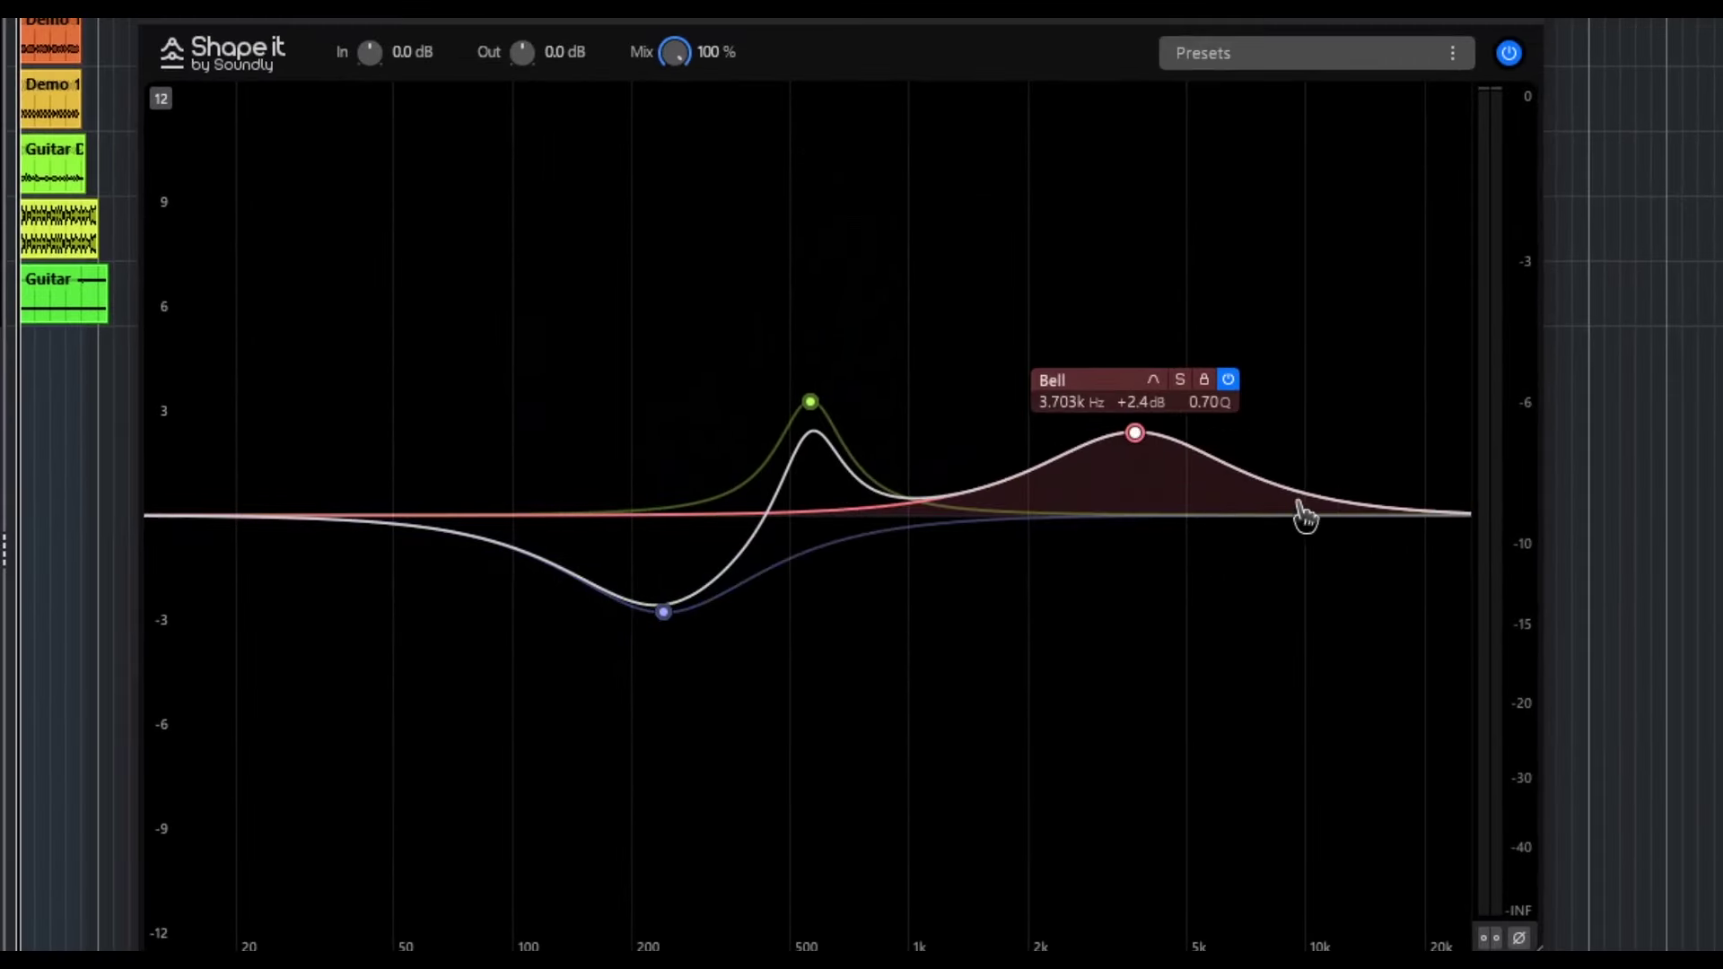
Step: Add a bell cut of about 3.8 dB near 10 kHz and a high-pass band near 45 Hz
left_click_drag(1301, 505, 1301, 646)
left_click_drag(386, 526, 415, 620)
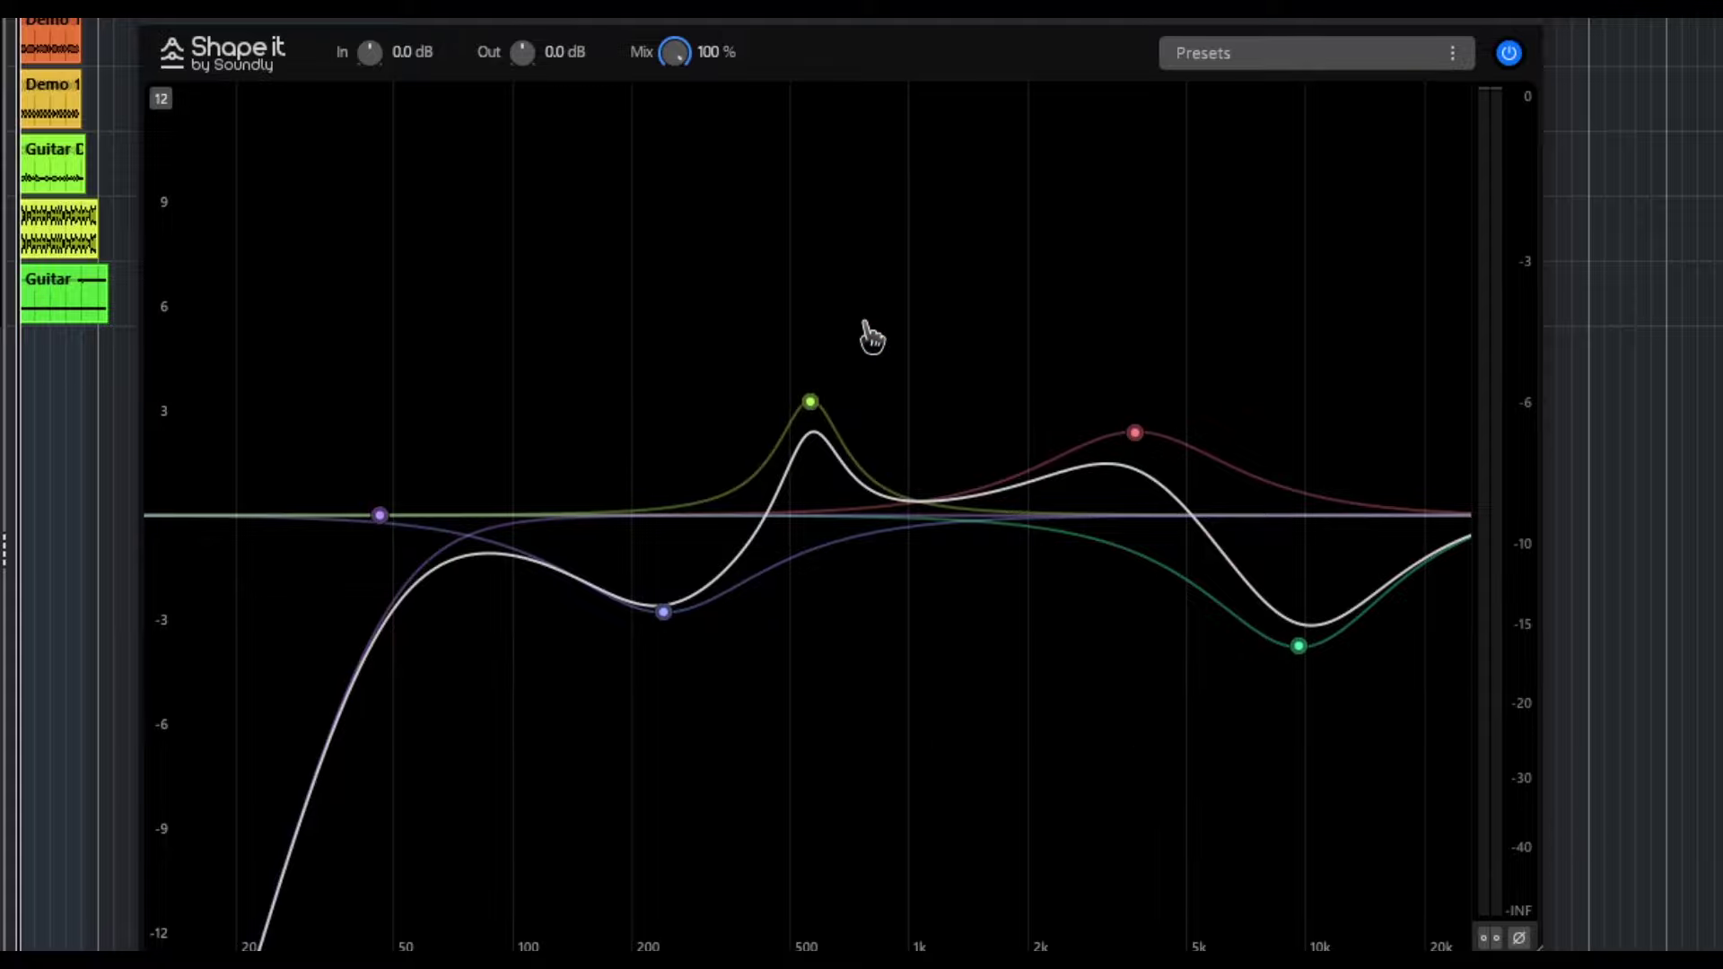
Step: Load the Cleanup - 60 Hz Hum Removal preset in the equalizer
left_click(1226, 59)
left_click(1327, 262)
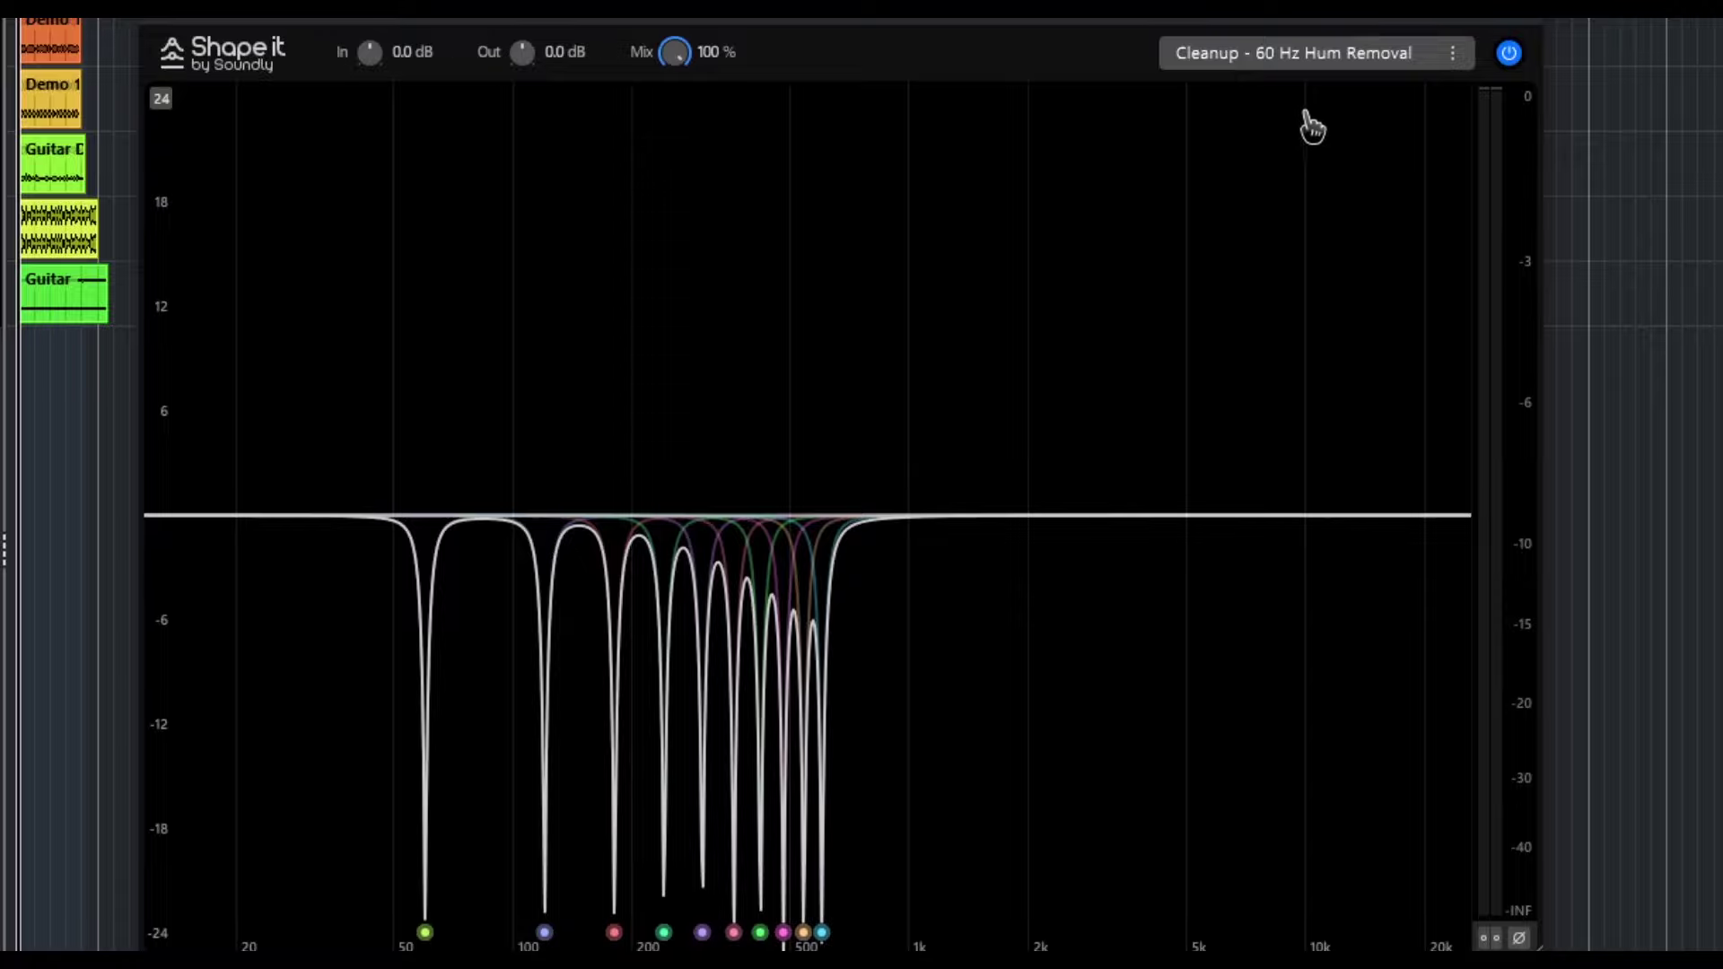
Step: Load the Design - Chord Bbdim7, Dialogue - Boost Highs and Dialogue - Boost Lows presets one after another
scroll(1297, 81, "down", 5)
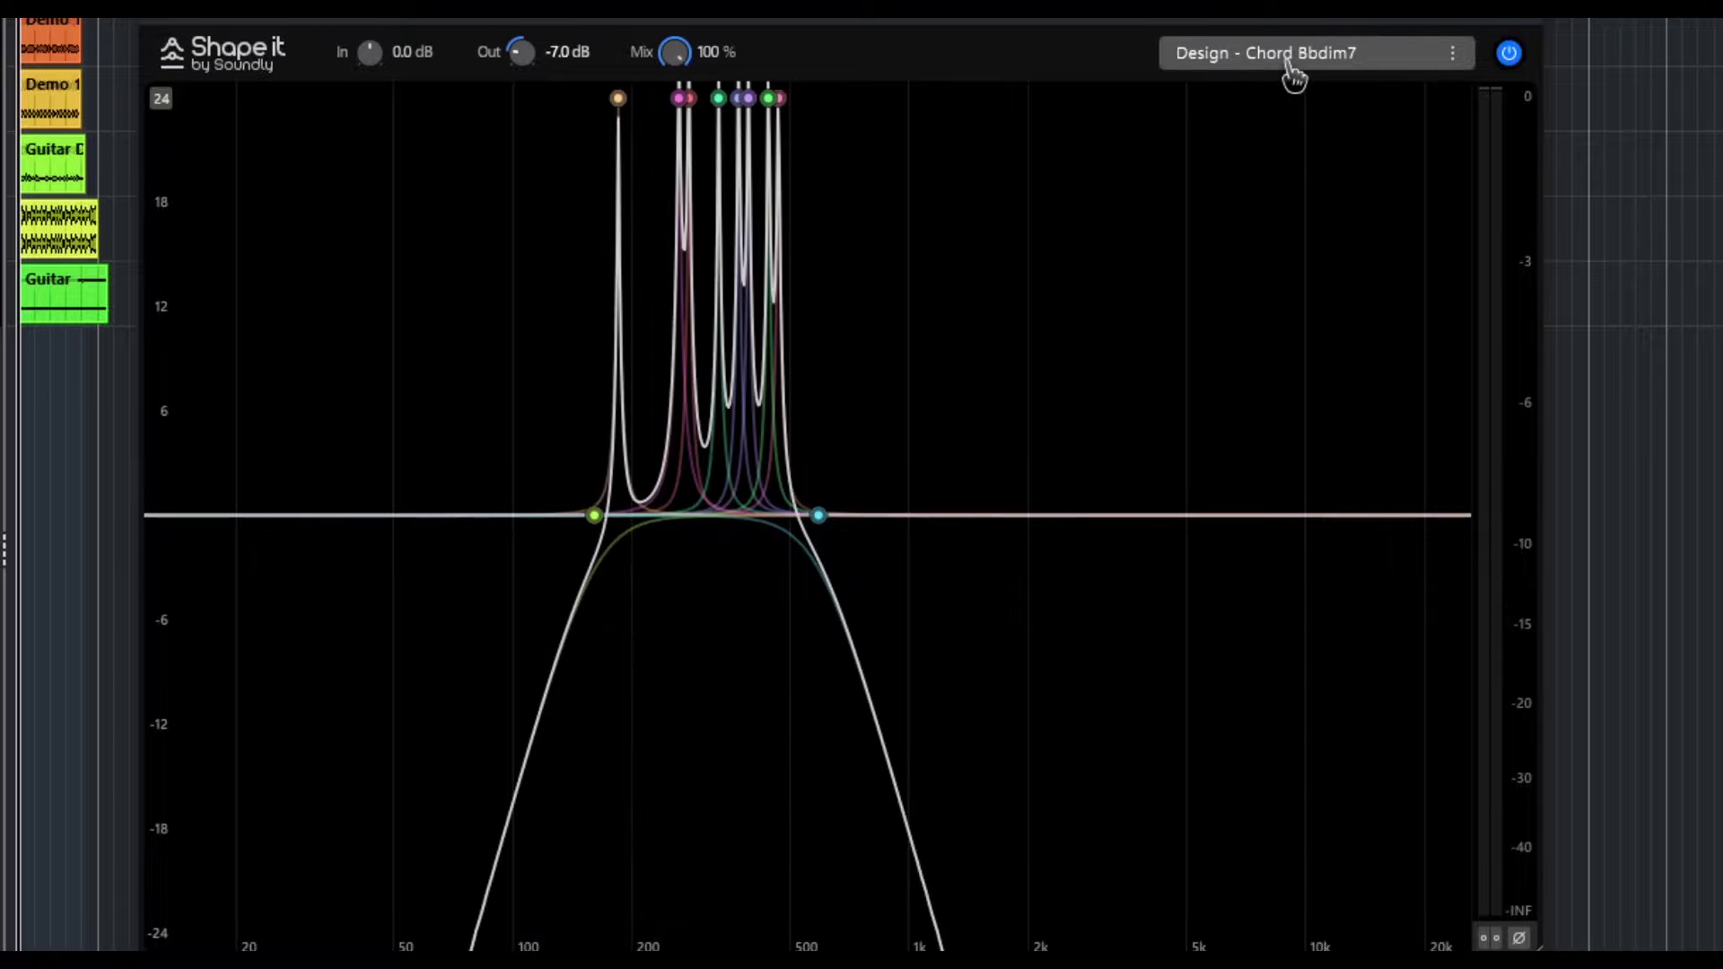
left_click(1292, 77)
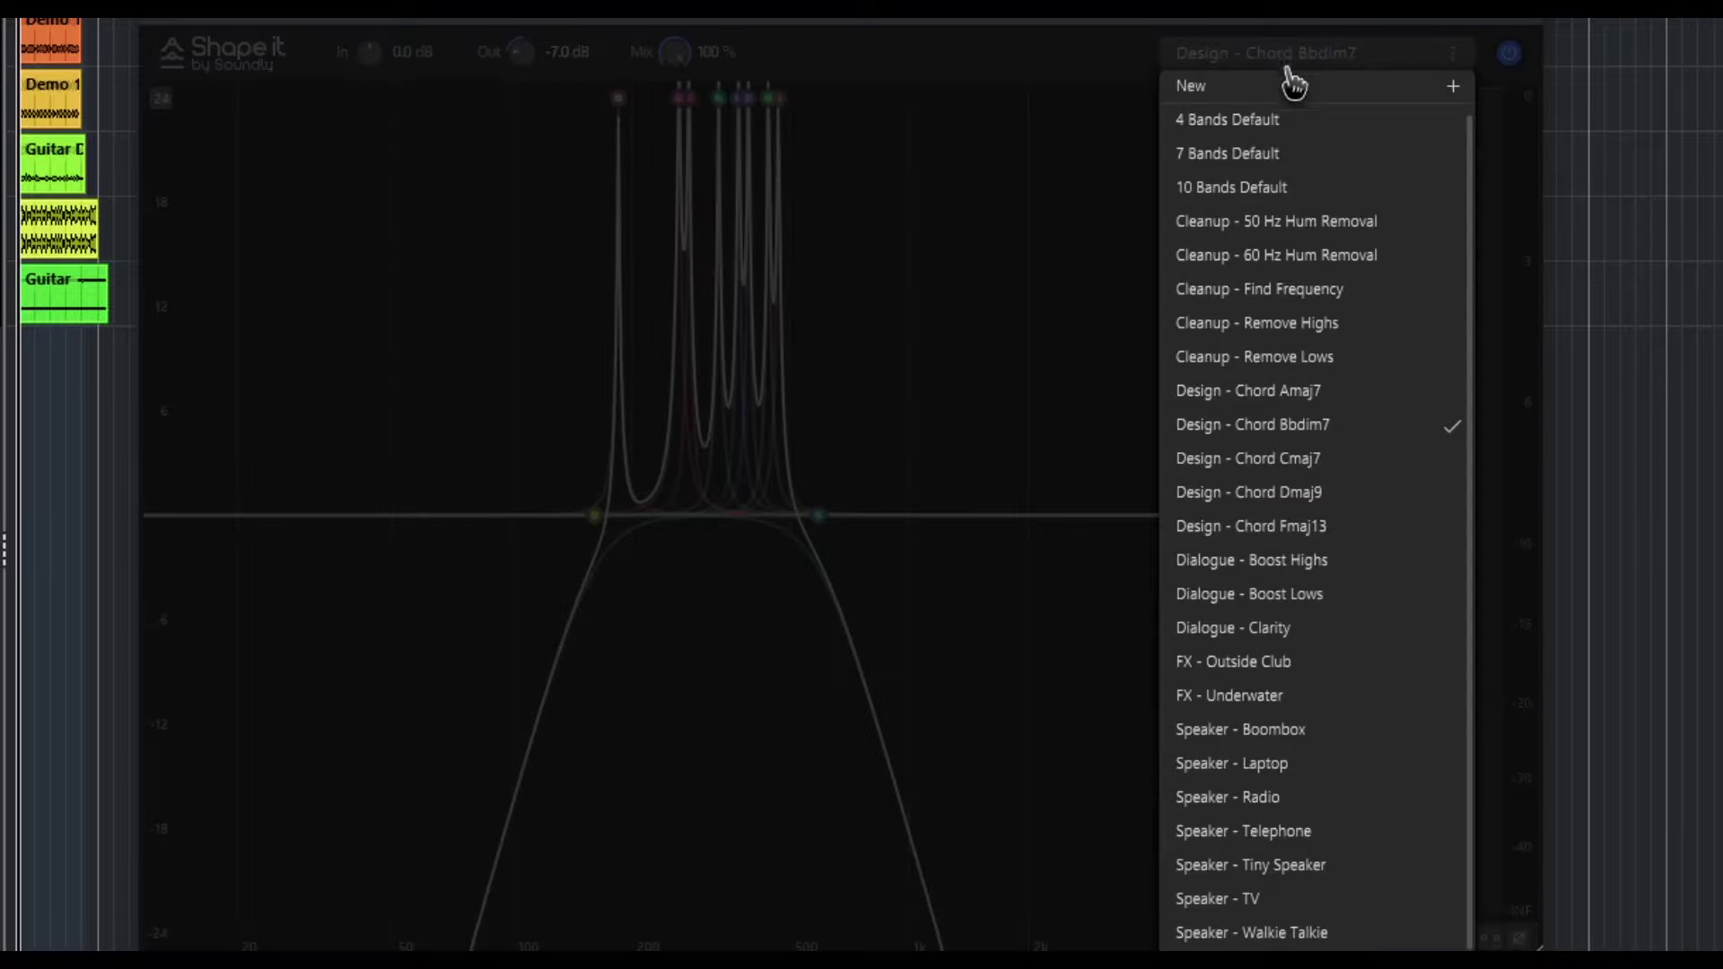
left_click(1306, 573)
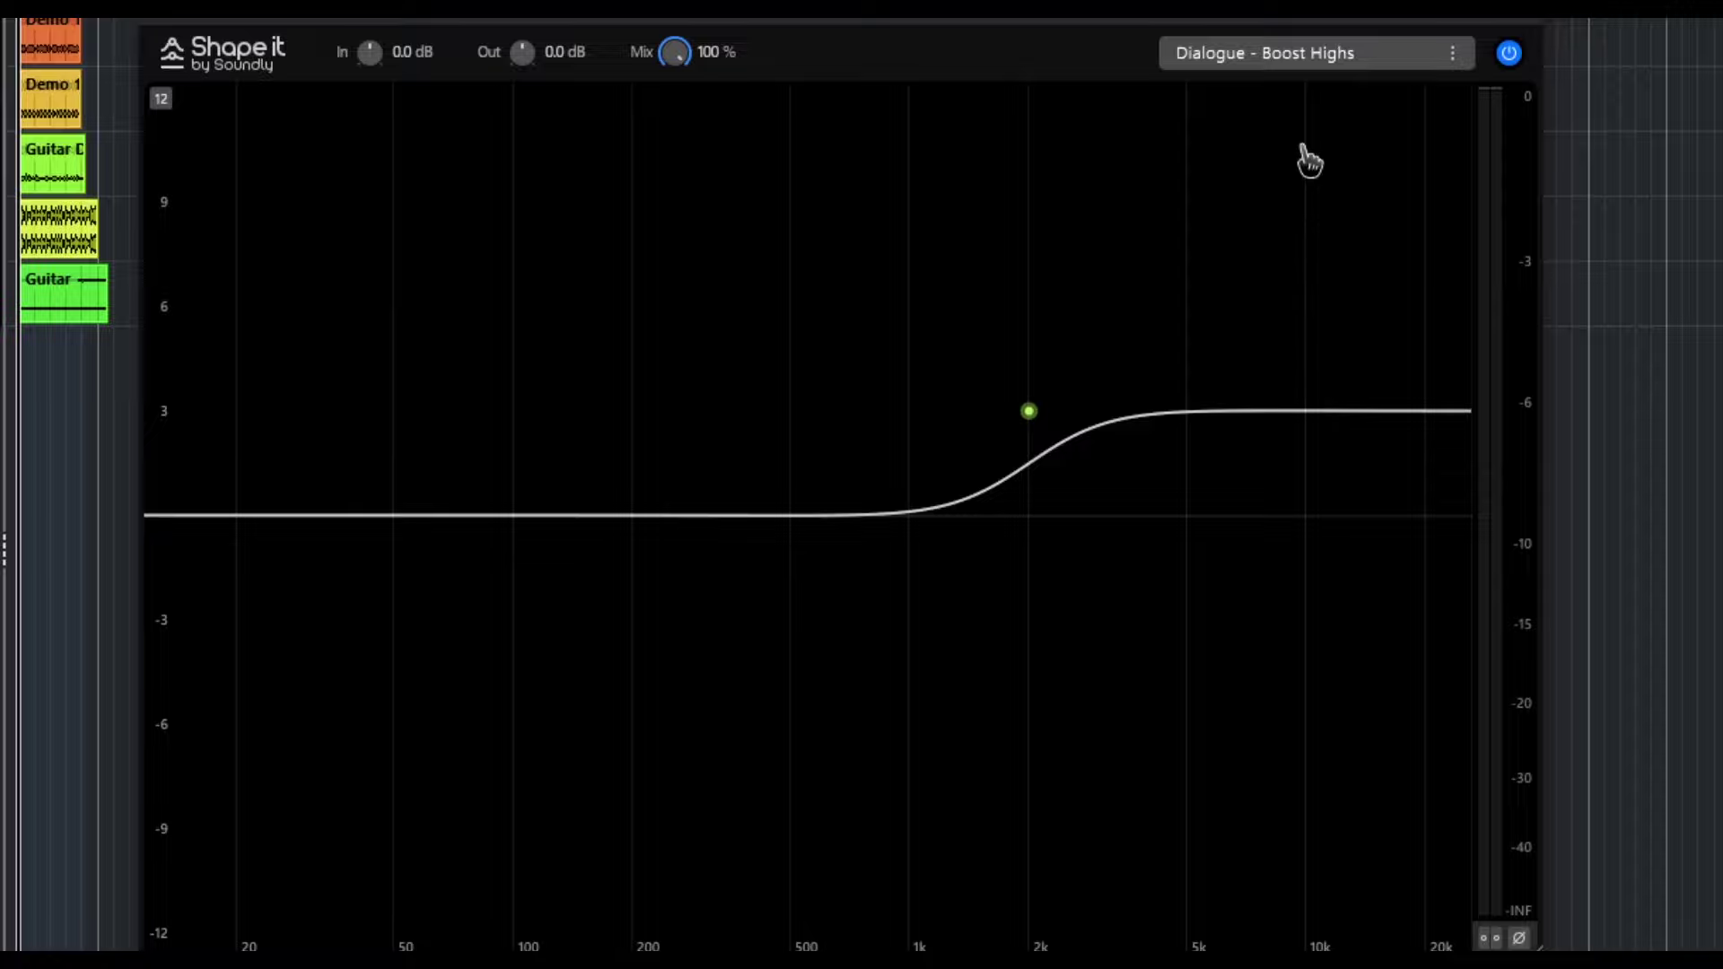
left_click(1300, 59)
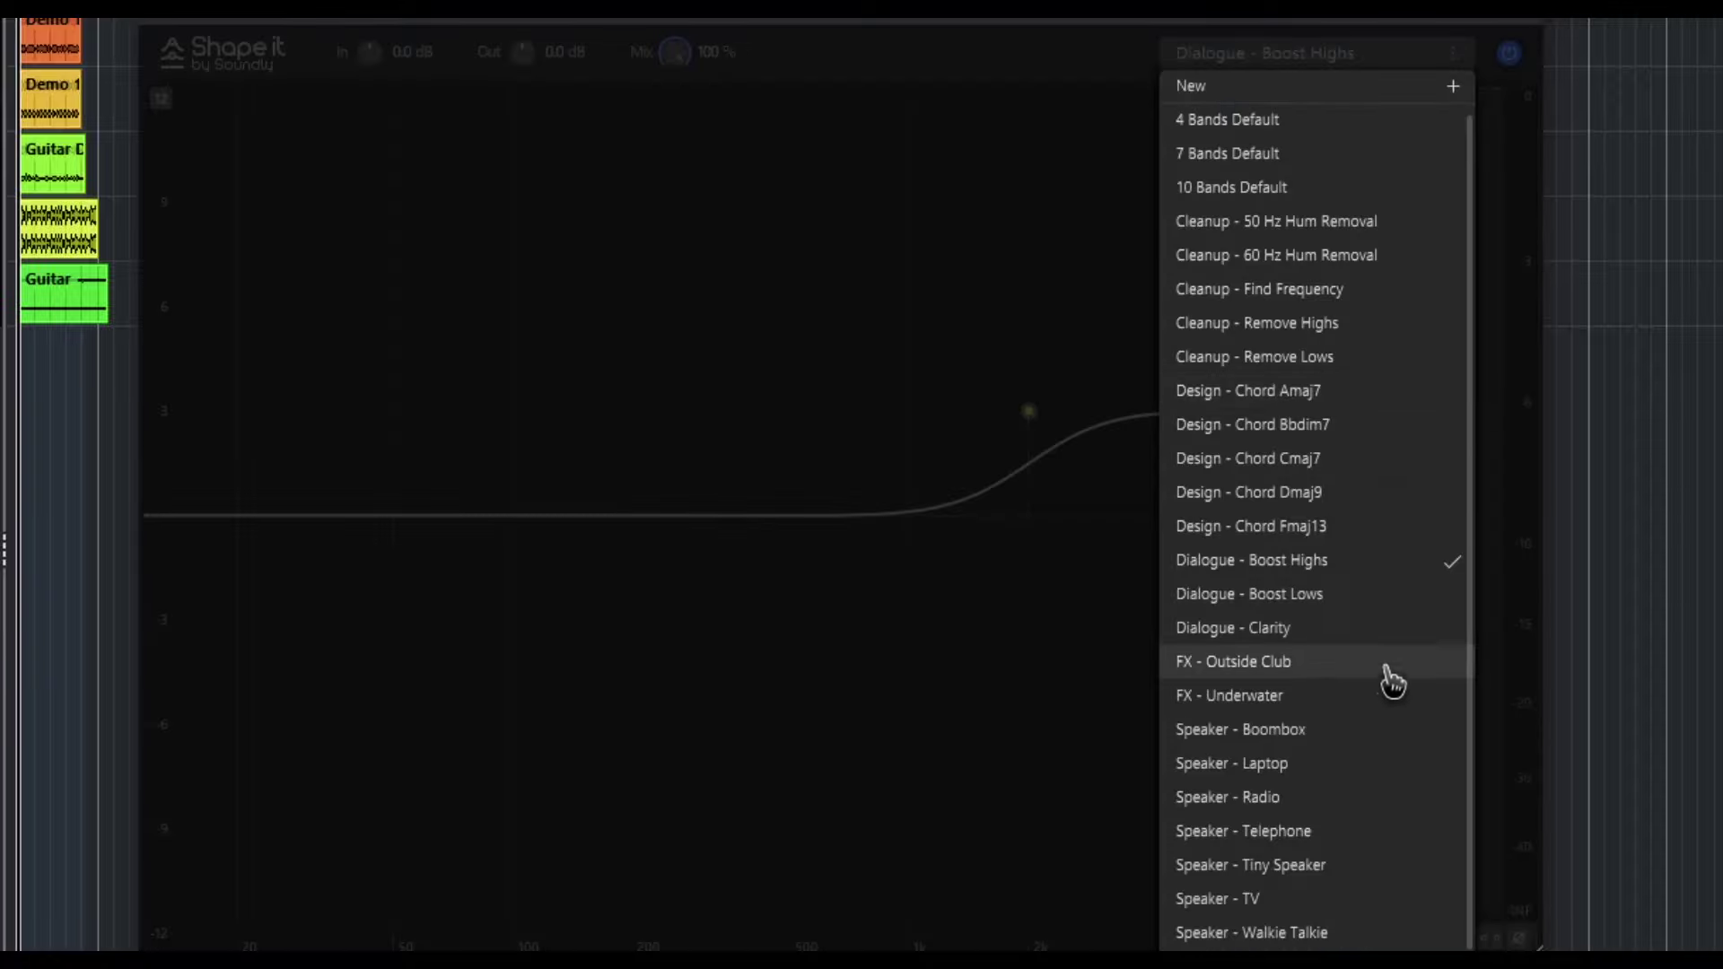
left_click(1315, 594)
Step: Try the speaker presets Boombox, Radio, Telephone and TV one after another
left_click(1281, 59)
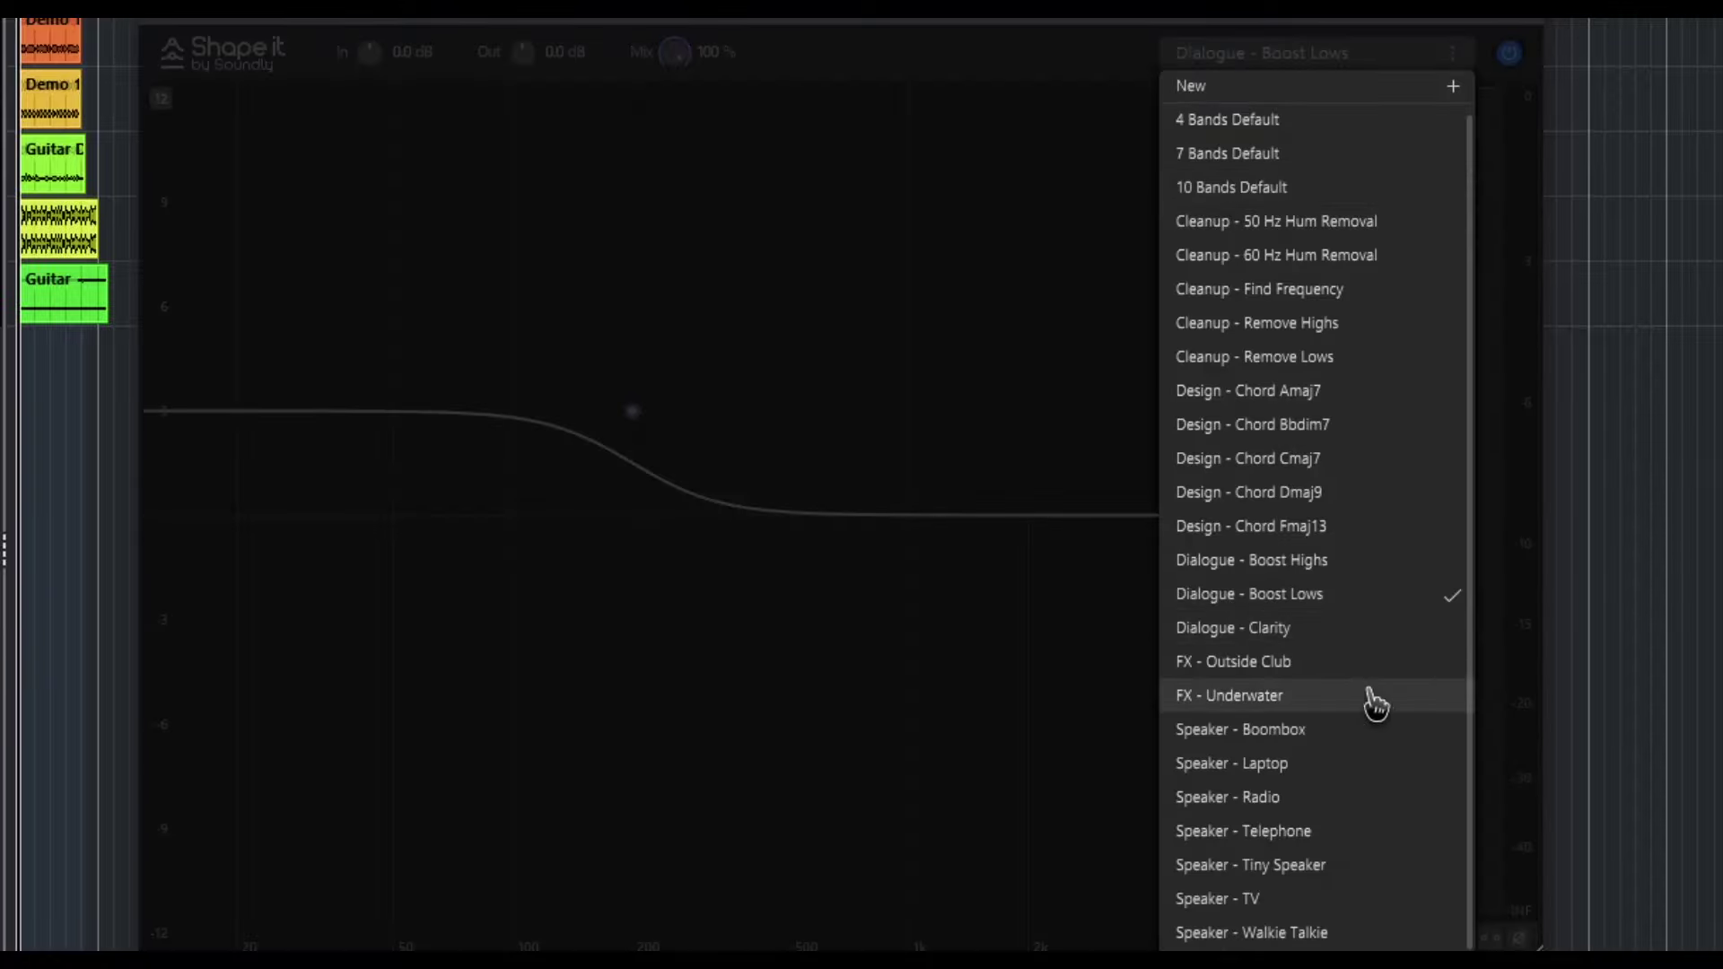
left_click(1340, 743)
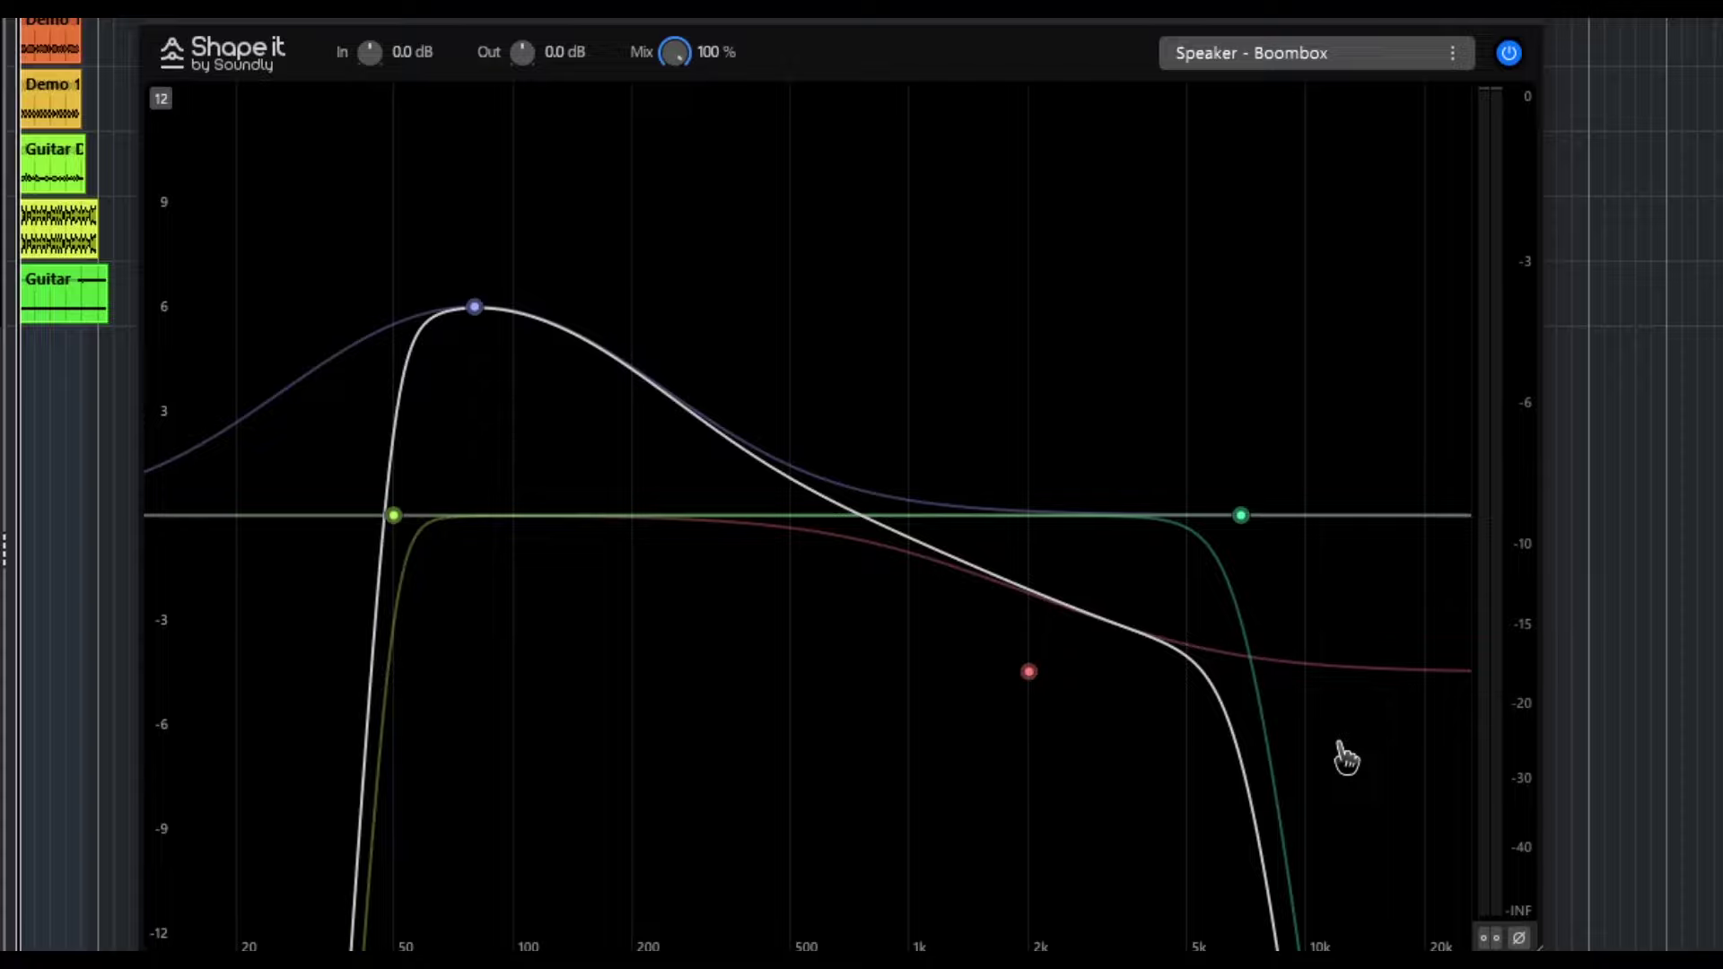
left_click(1308, 55)
left_click(1284, 797)
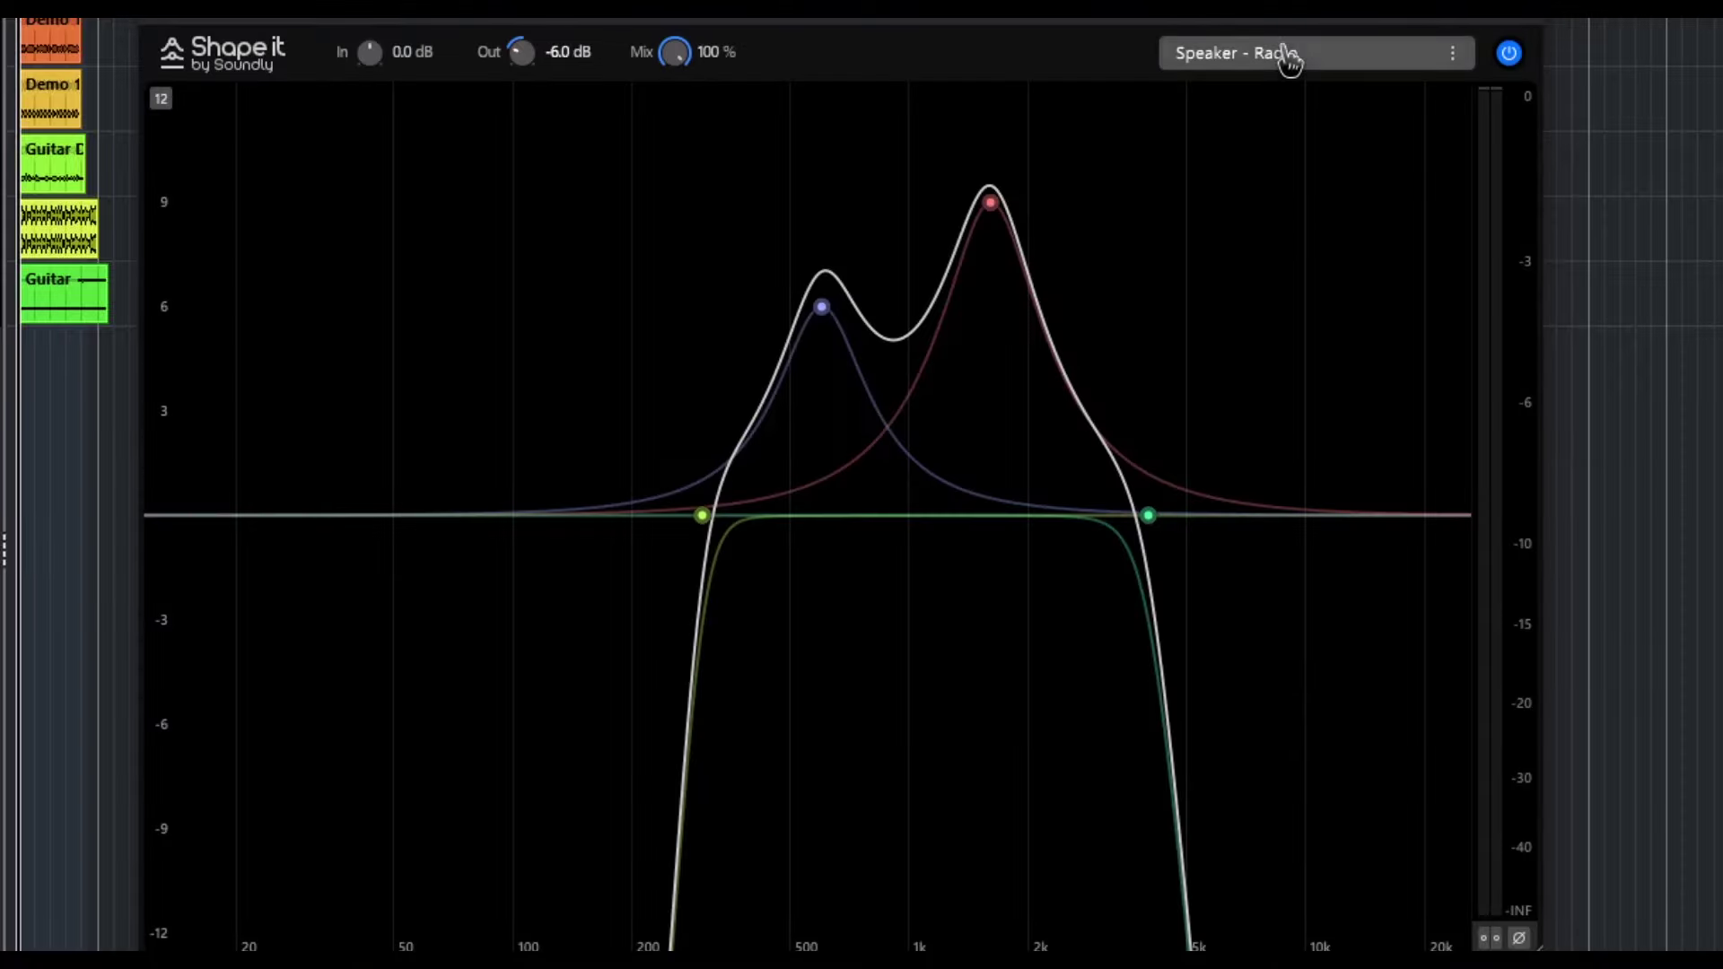
left_click(1291, 54)
left_click(1335, 831)
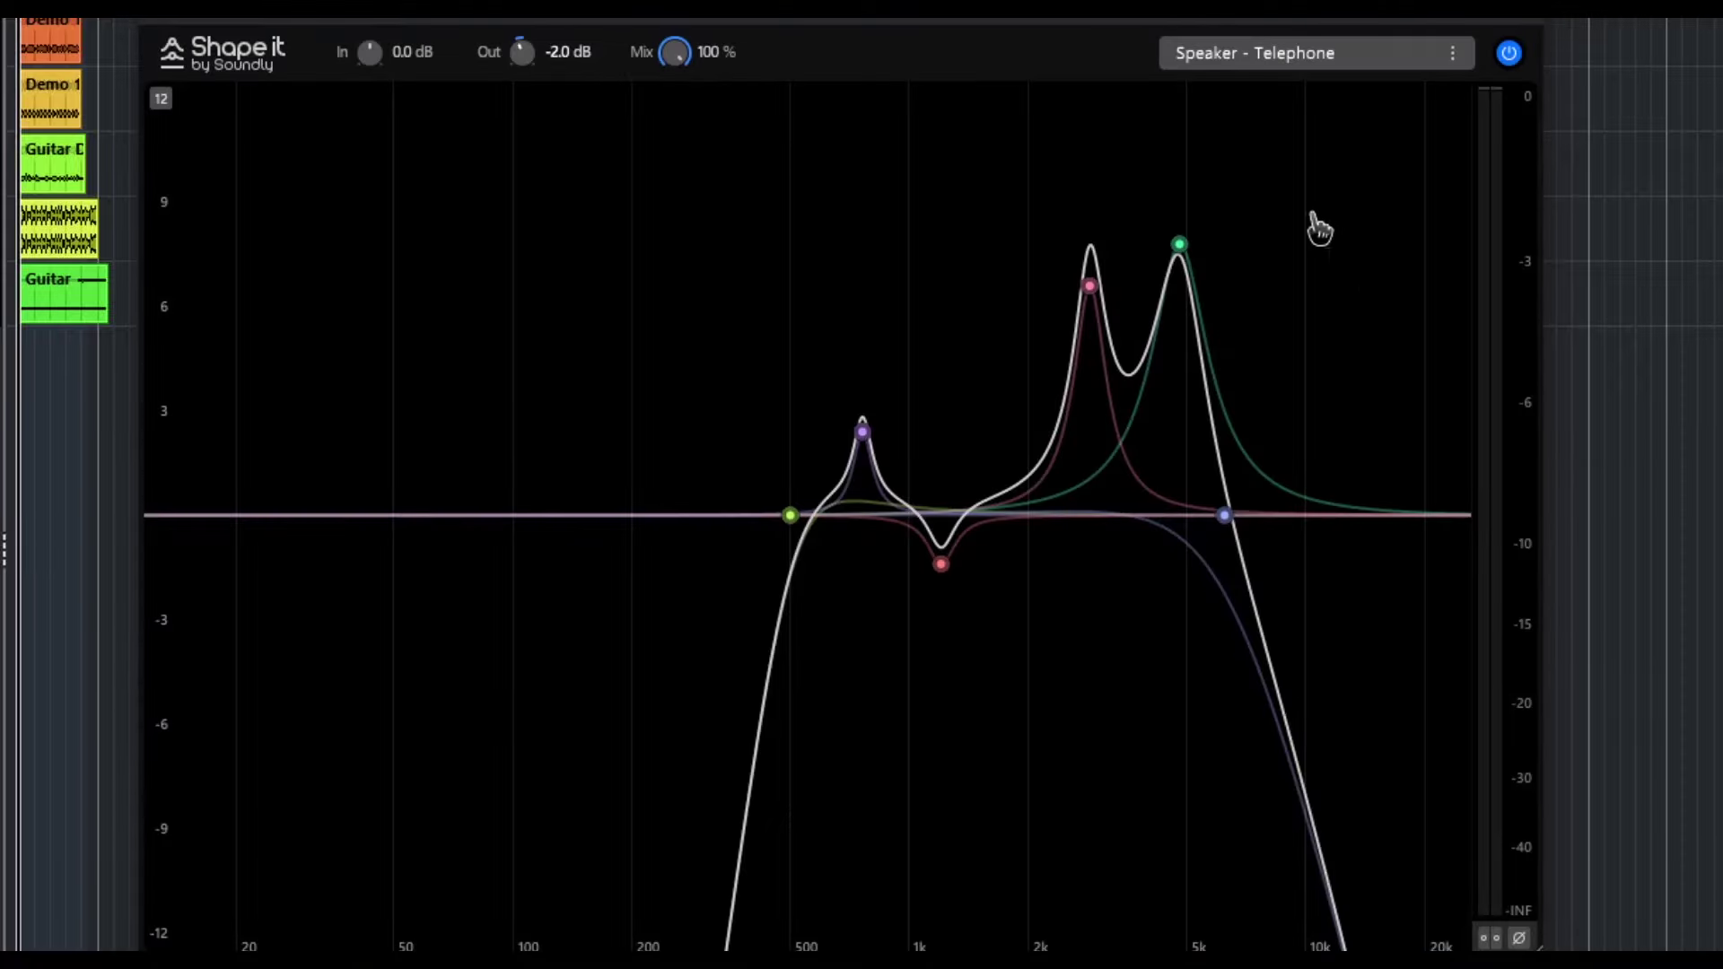
left_click(1283, 59)
left_click(1284, 897)
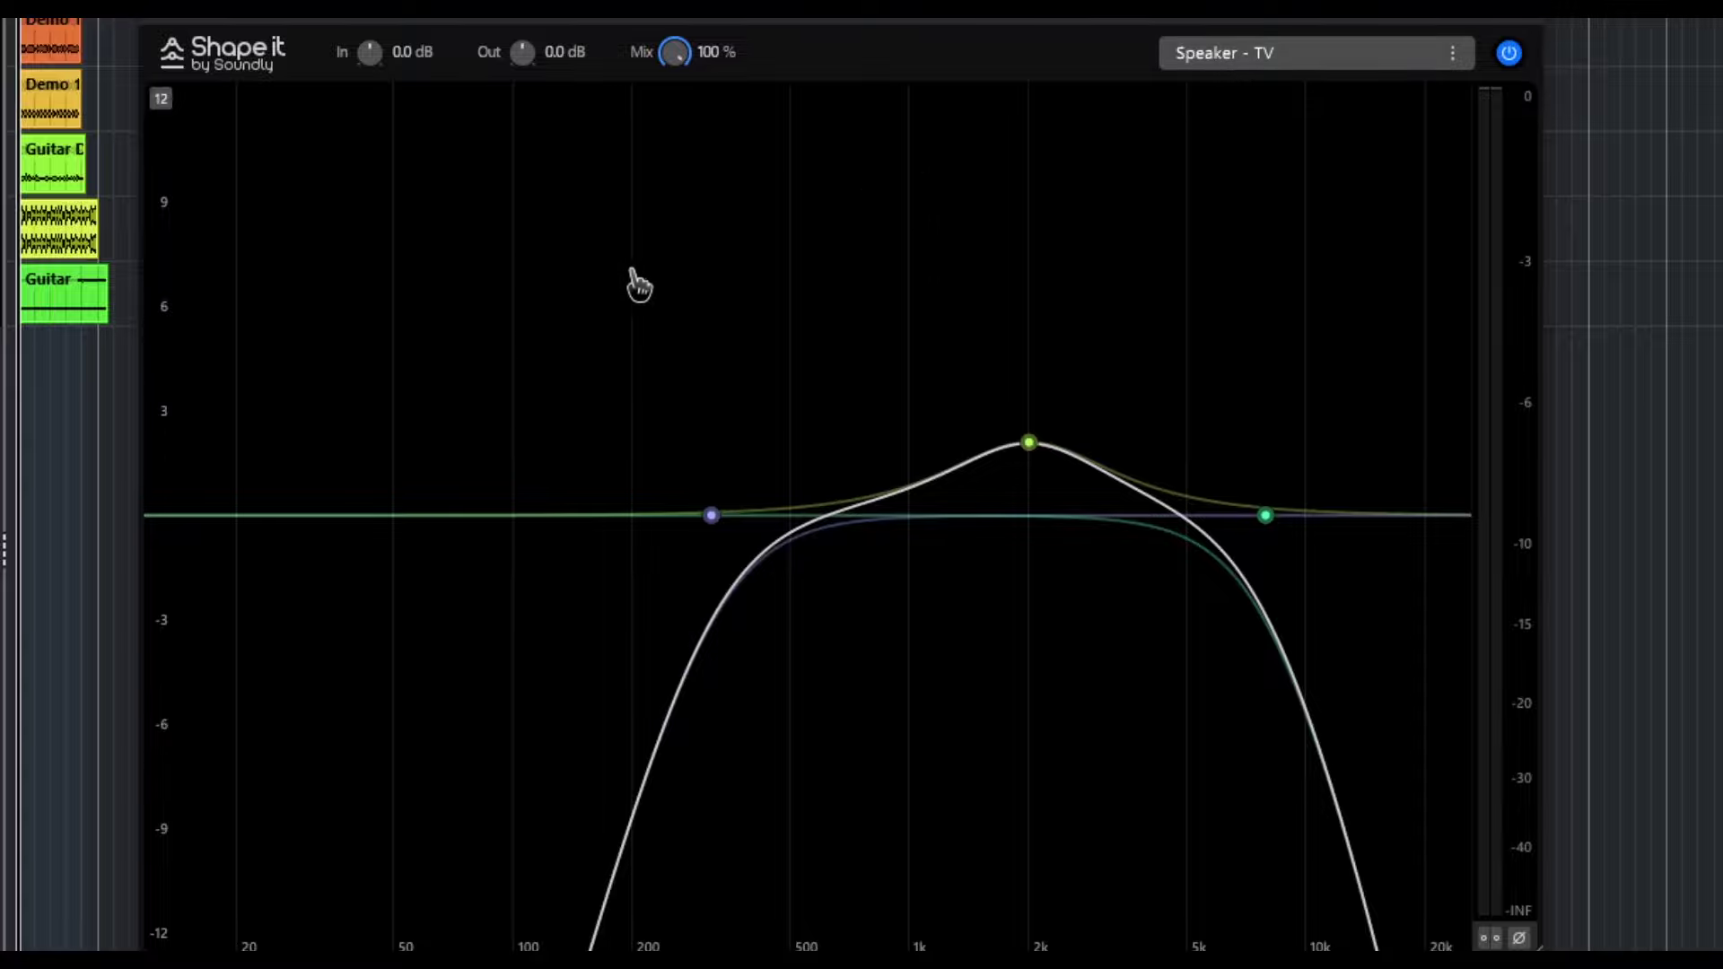
Step: Reset the equalizer to a flat curve without any bands
left_click(1278, 54)
scroll(1247, 119, "up", 1)
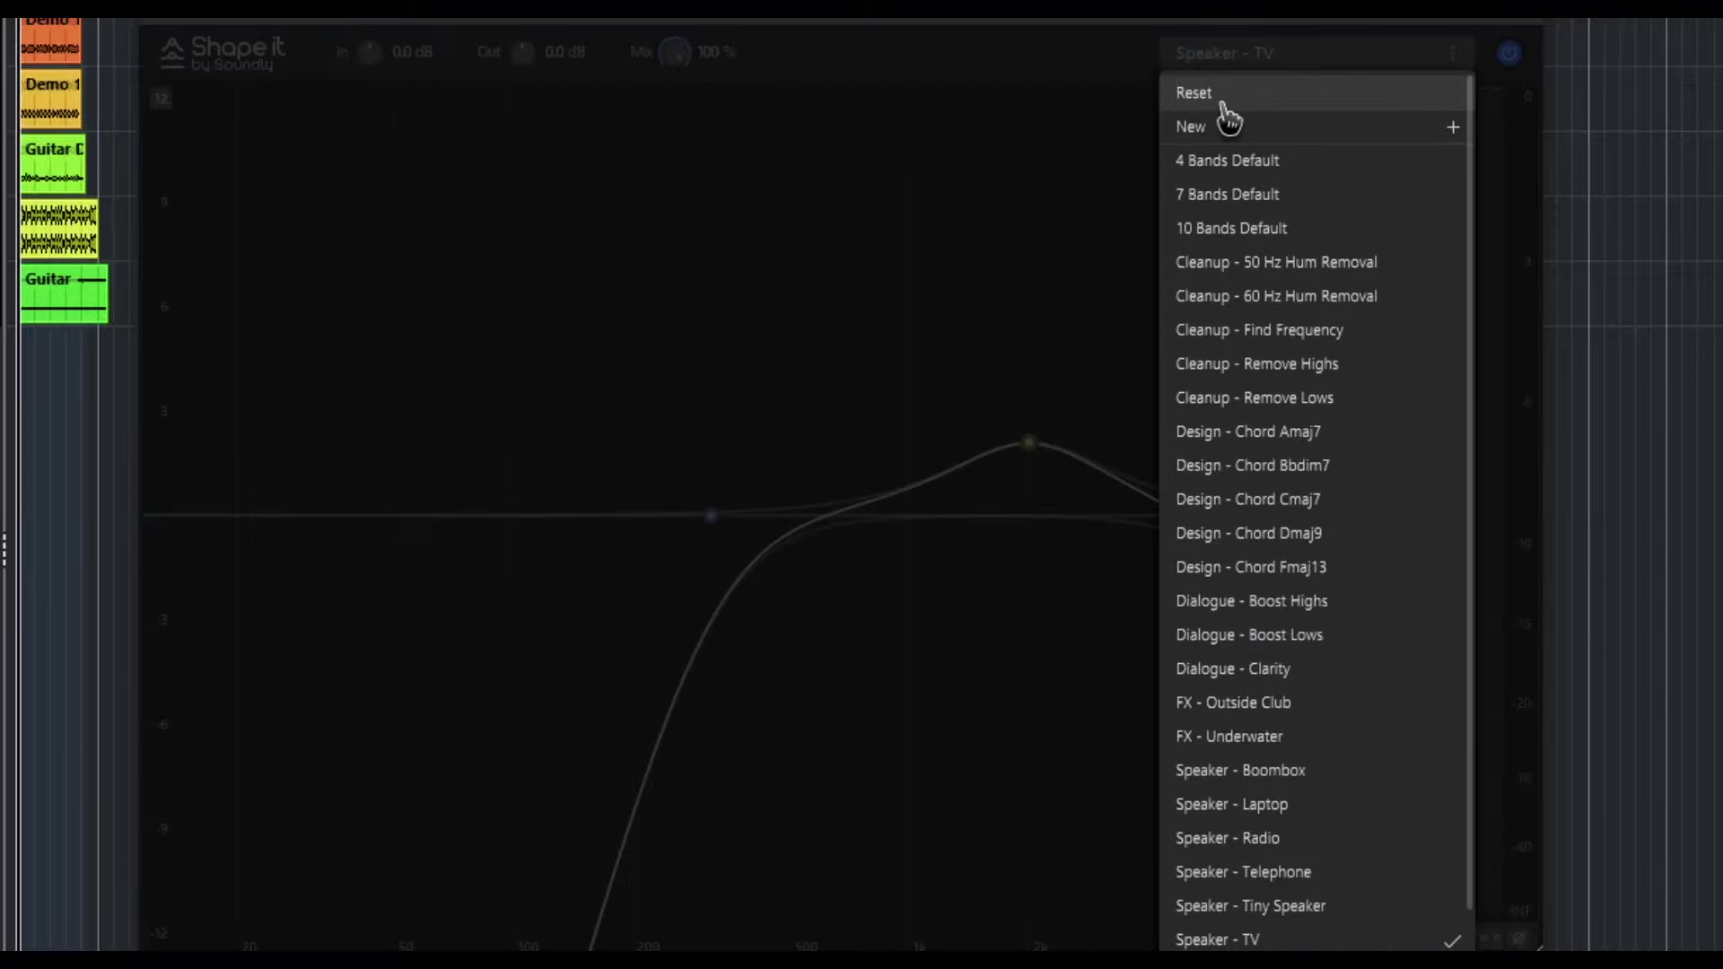
left_click(1222, 99)
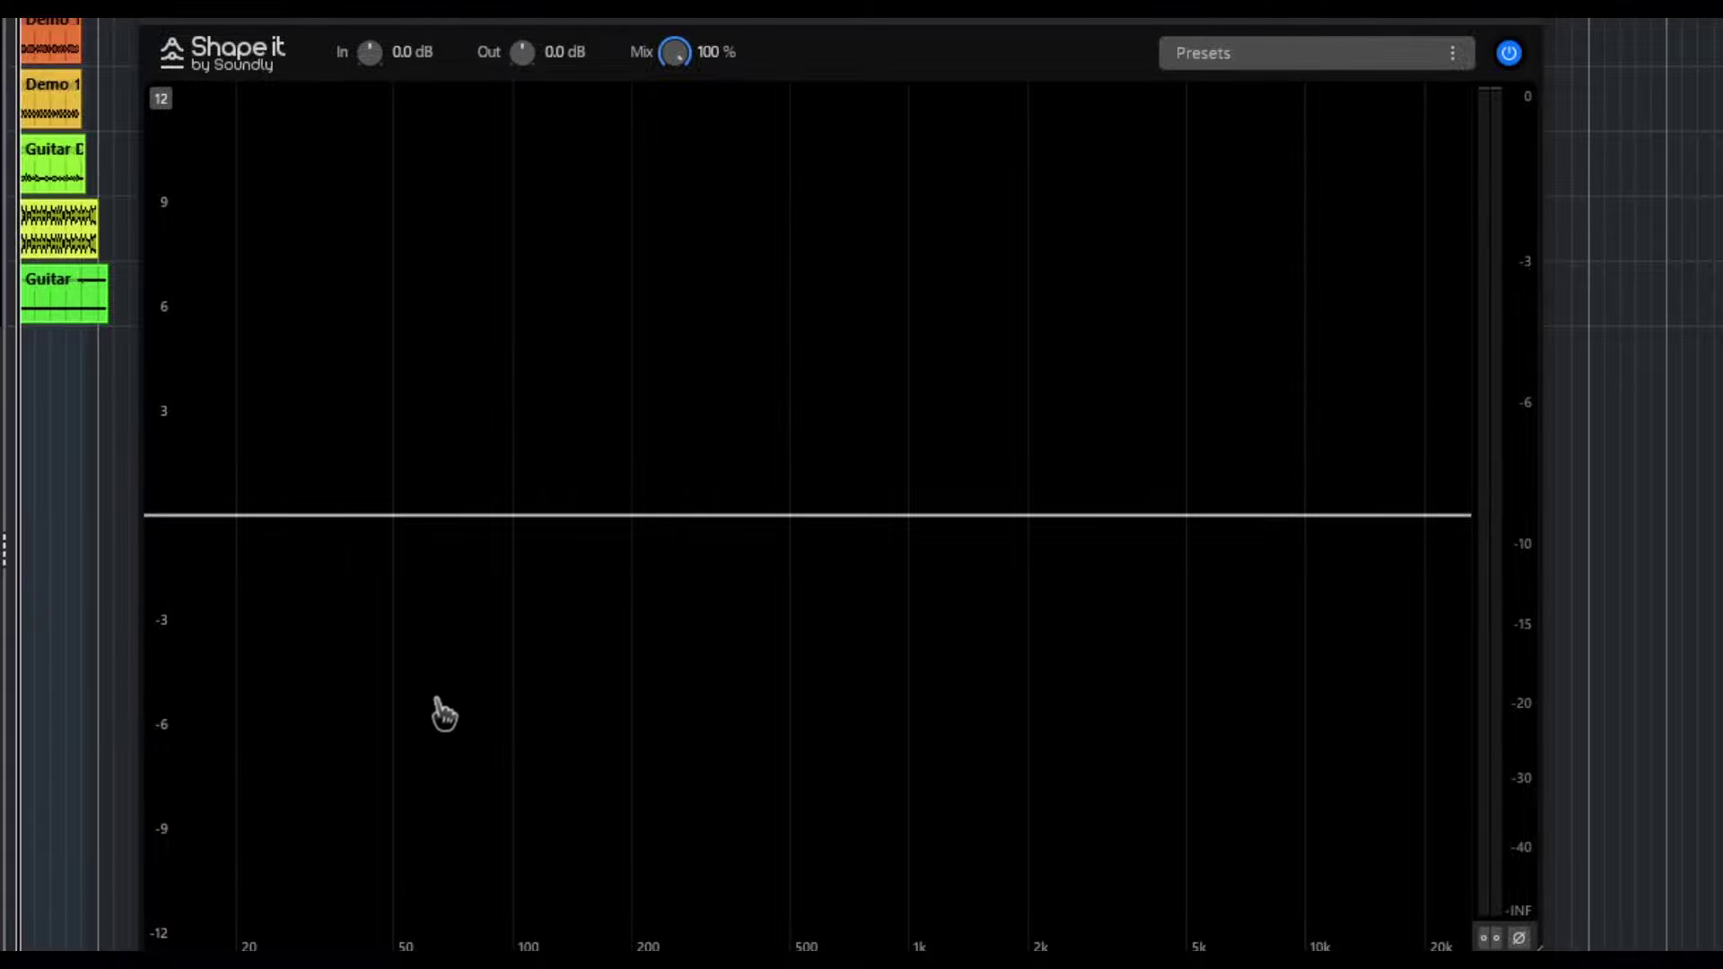
Step: Add a bell band near 275 Hz, a high-pass band at about 32 Hz and a bell band near 700 Hz
double_click(482, 514)
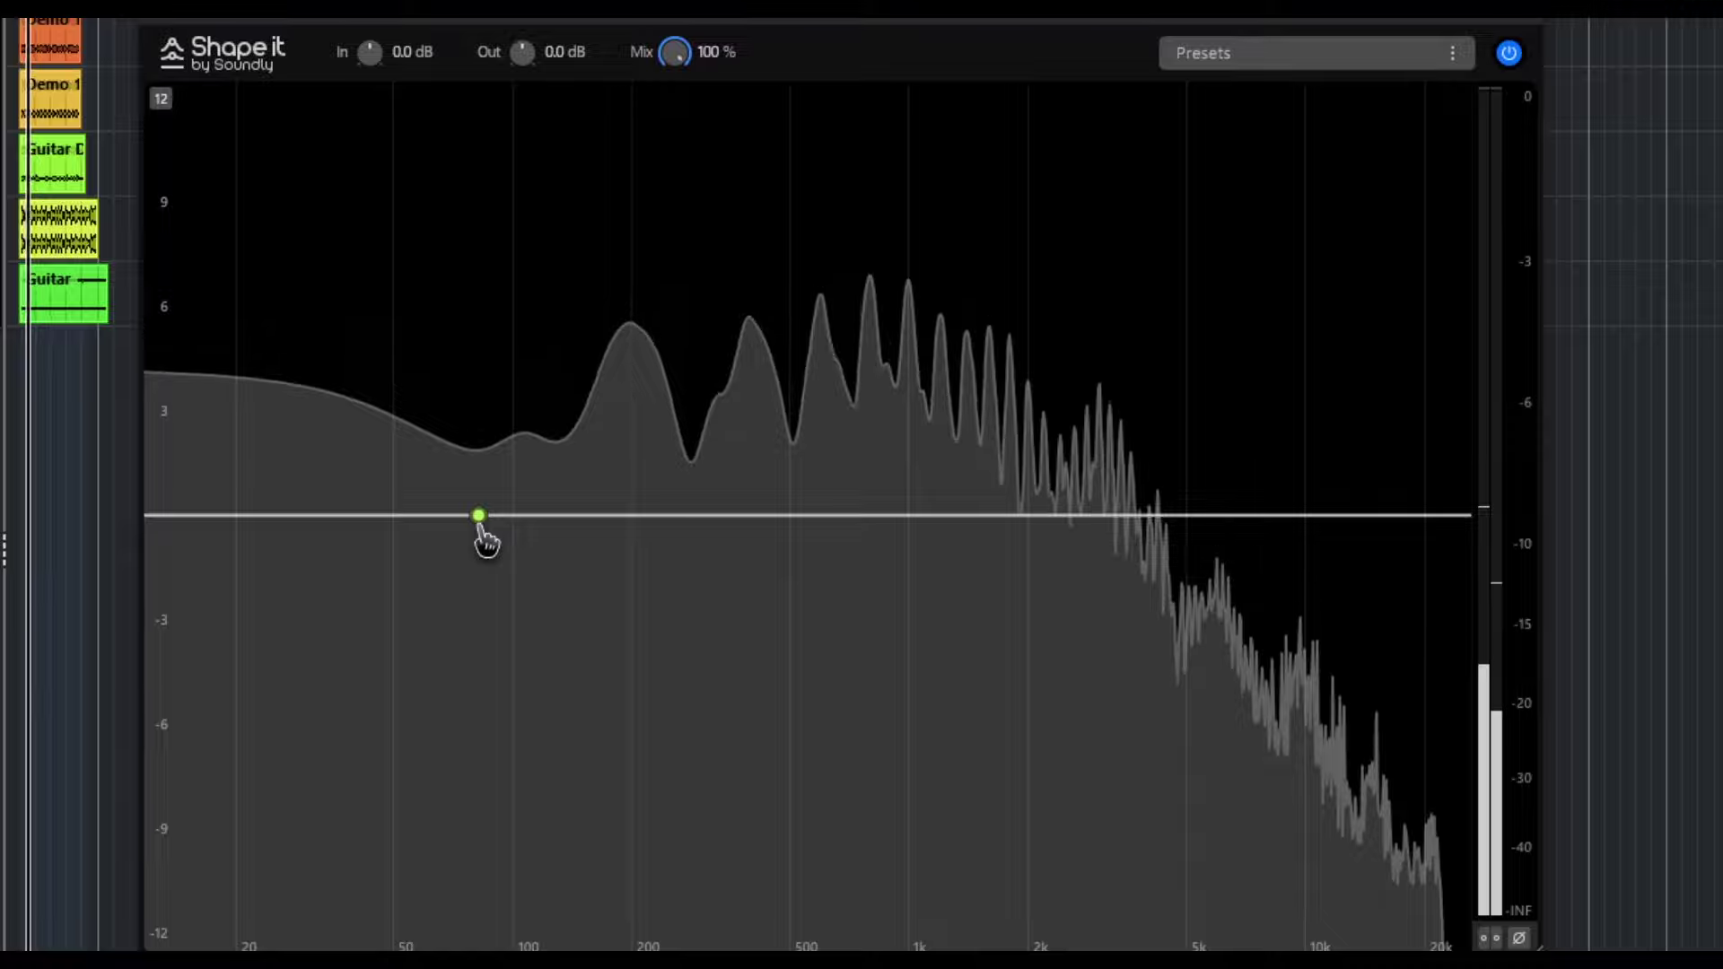
left_click_drag(478, 521, 685, 521)
double_click(320, 517)
left_click_drag(522, 521, 850, 539)
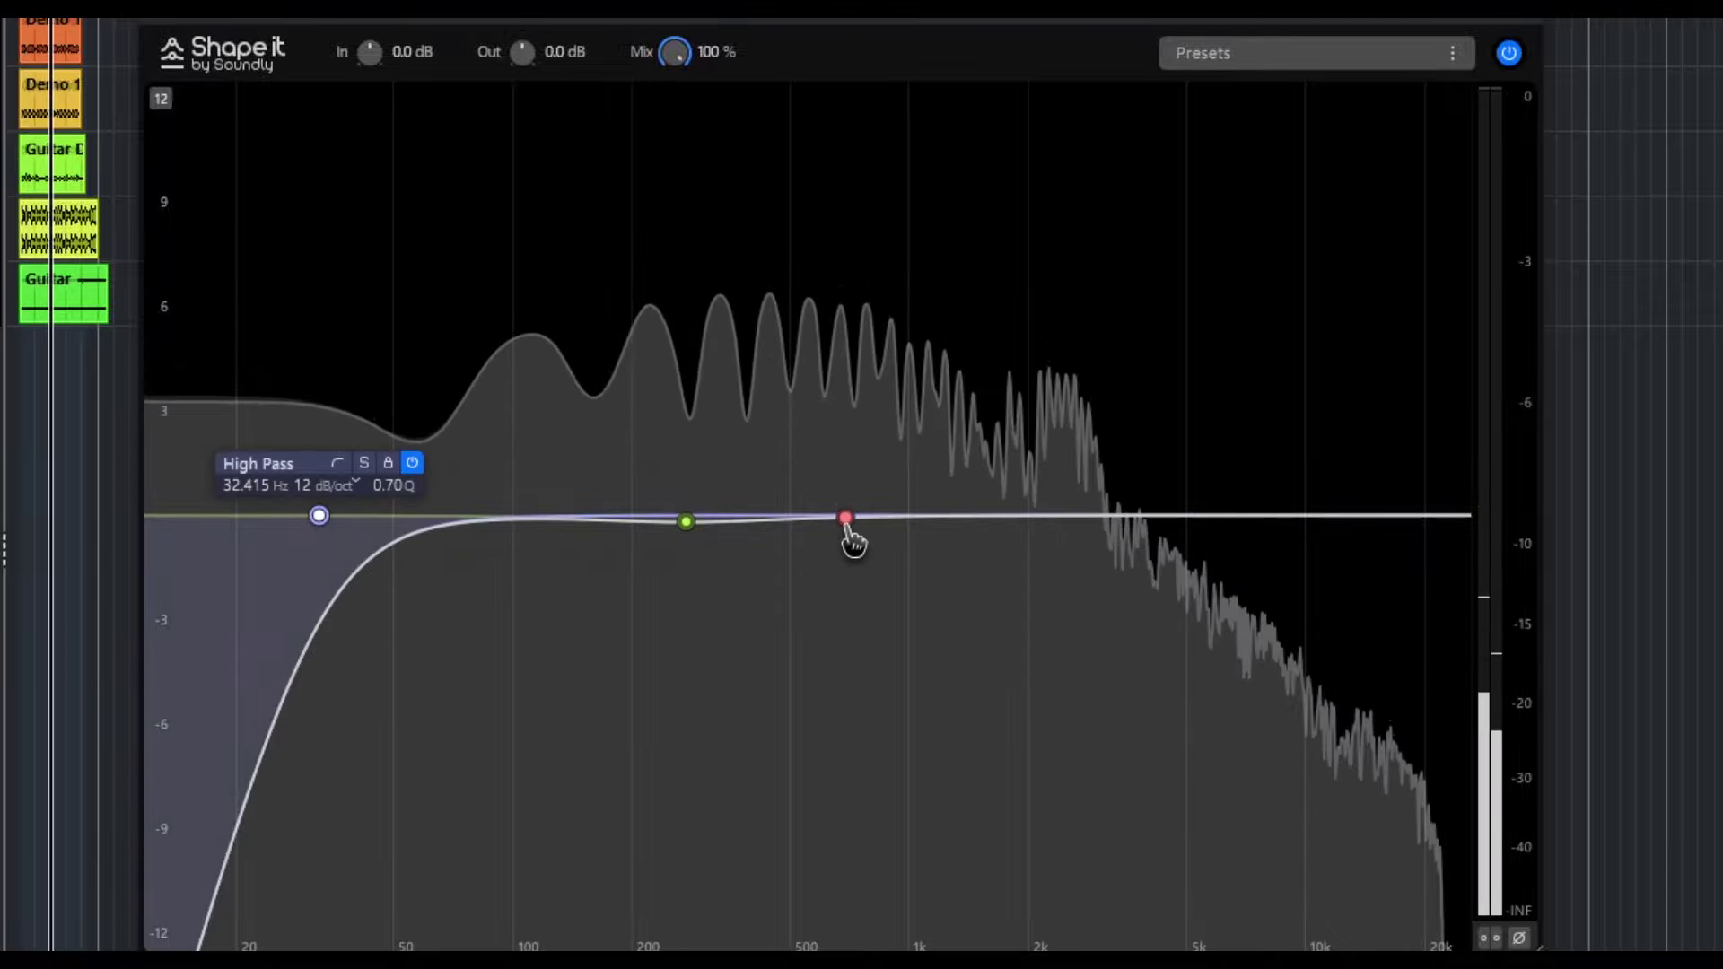
Step: Cut the lower bell by about 2 dB near 215 Hz with a Q of 0.90, and boost the upper bell about 1.2 dB near 720 Hz
left_click_drag(686, 522, 652, 611)
scroll(650, 560, "down", 1)
scroll(651, 558, "up", 3)
left_click_drag(846, 530, 853, 490)
Step: Add a bell boost of 1.0 dB at about 3.5 kHz and a low-pass band near 12.4 kHz
double_click(1088, 513)
left_click_drag(1089, 512, 1126, 497)
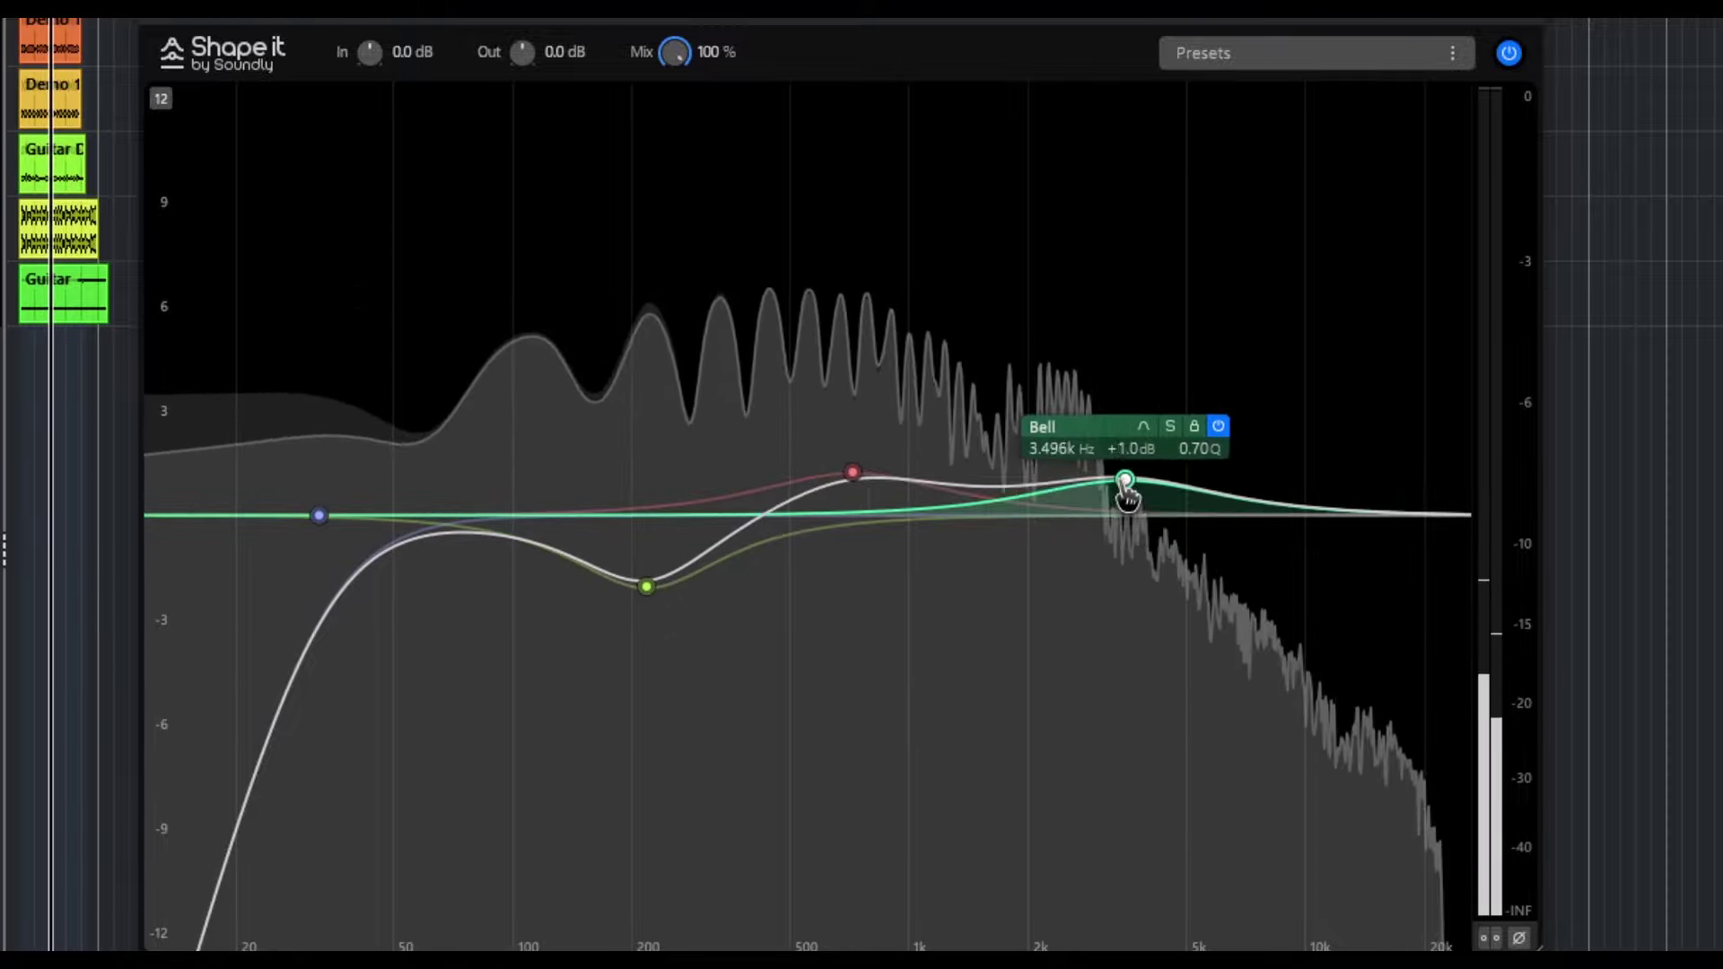
left_click(1344, 514)
Step: Adjust the three bells to +2.0 dB at about 786 Hz, about +1.8 dB near 4.2 kHz and -3.3 dB at about 194 Hz
mouse_move(857, 475)
left_mouse_down()
mouse_move(886, 130)
mouse_move(869, 453)
left_mouse_up()
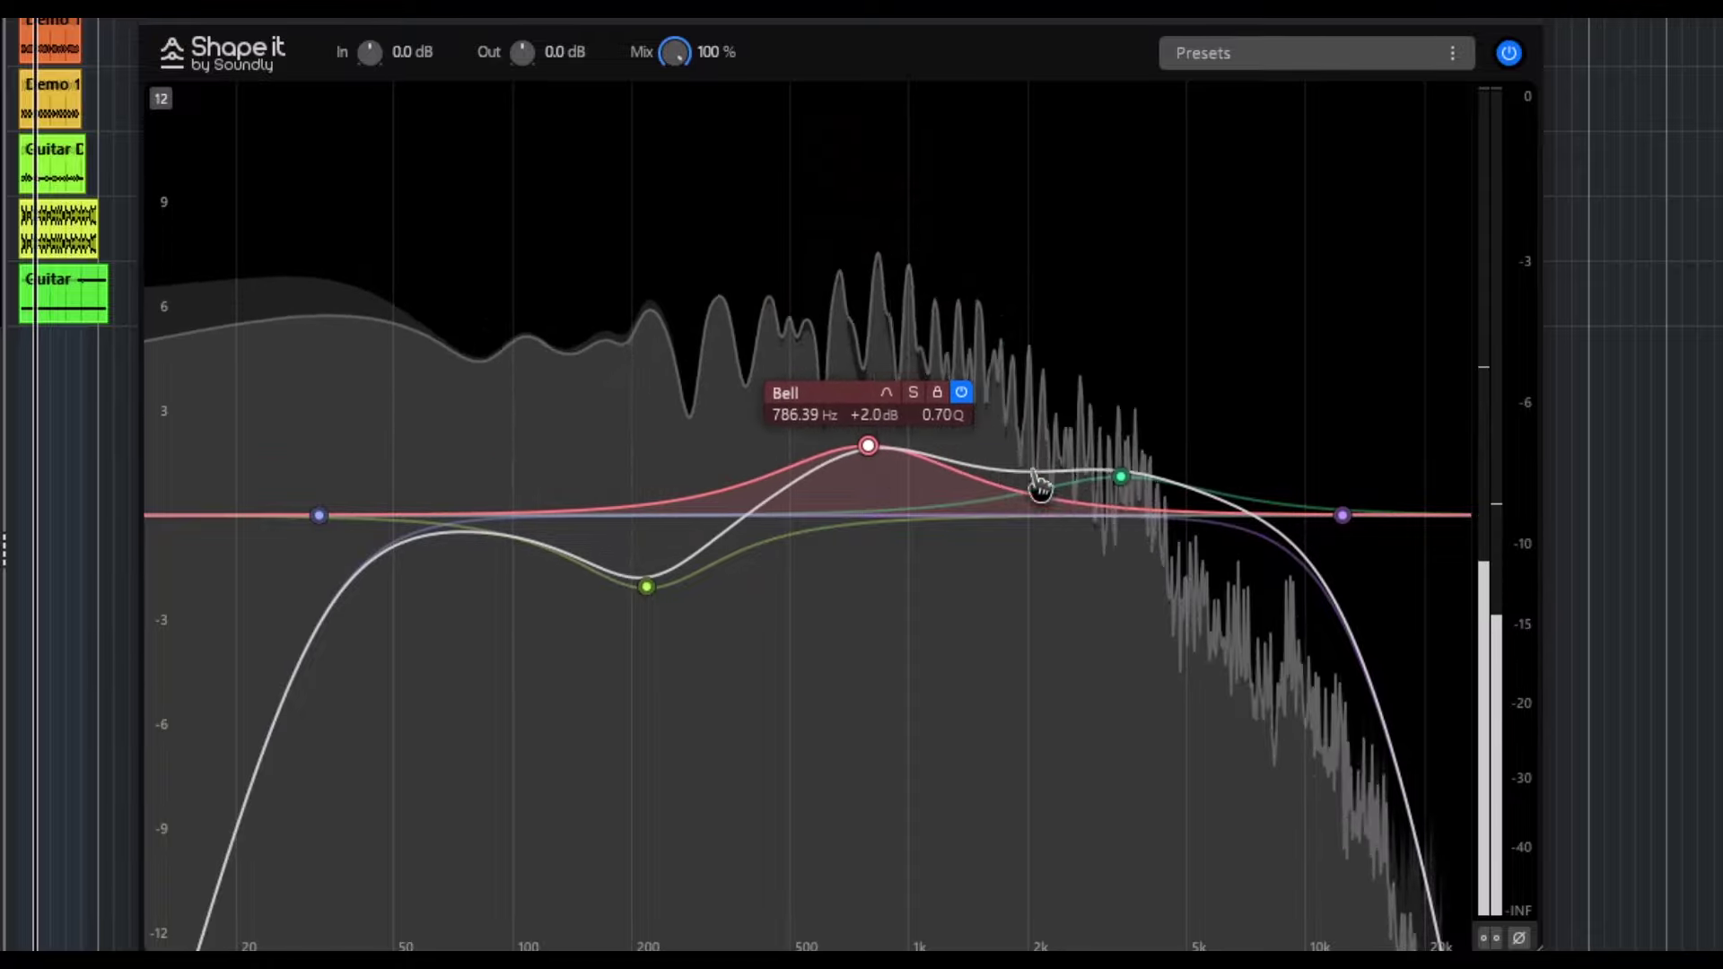
left_click_drag(1121, 476, 1155, 454)
left_click_drag(646, 587, 626, 628)
Step: Bypass the equalizer and re-enable it to compare the processed and unprocessed sound
left_click(1510, 54)
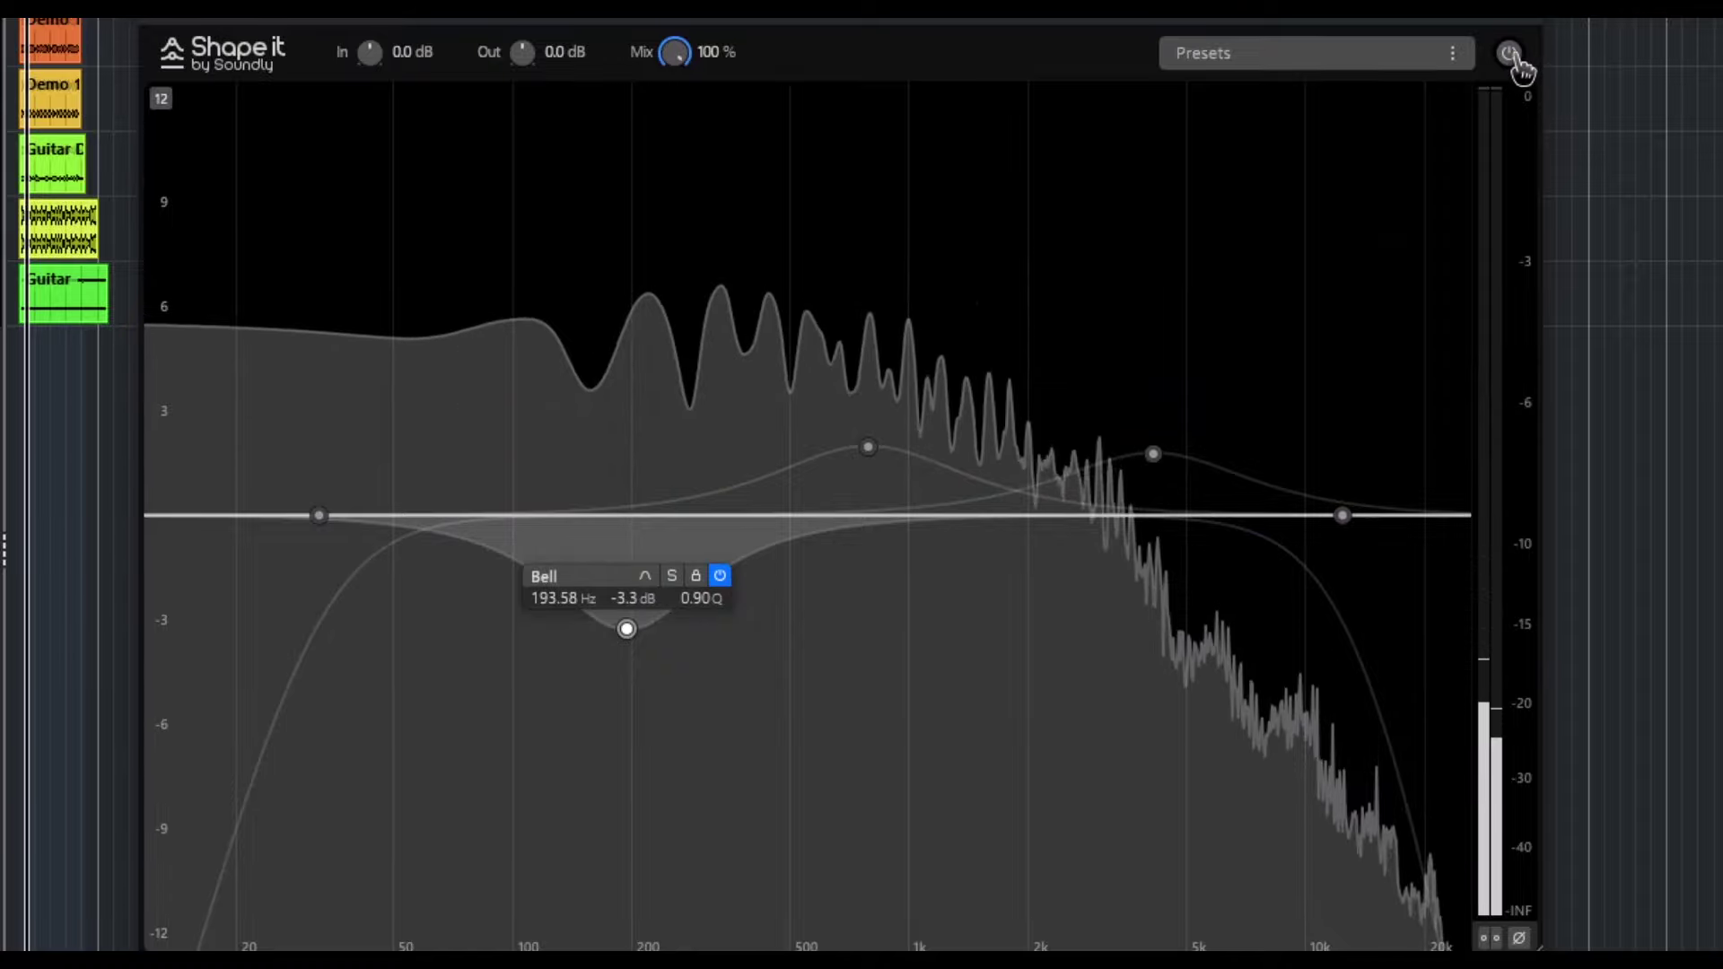
left_click(1511, 56)
Step: Load the FX - Outside Club preset and replace it with the Speaker - Laptop preset
left_click(1317, 61)
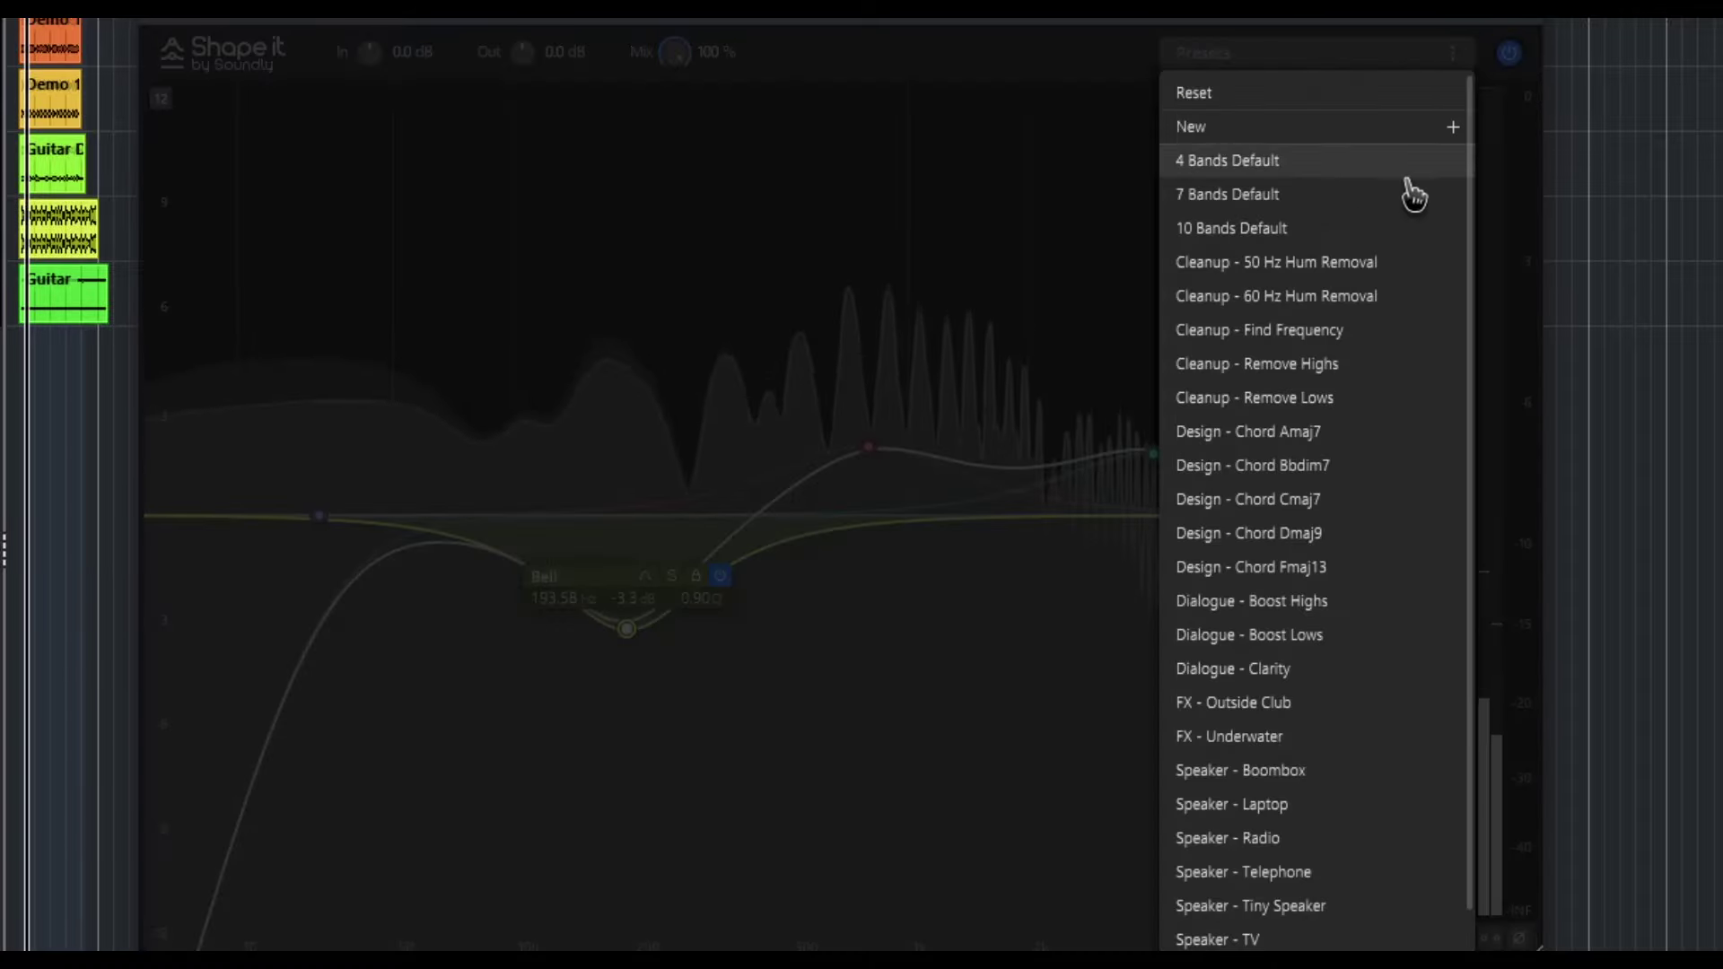
left_click(1275, 709)
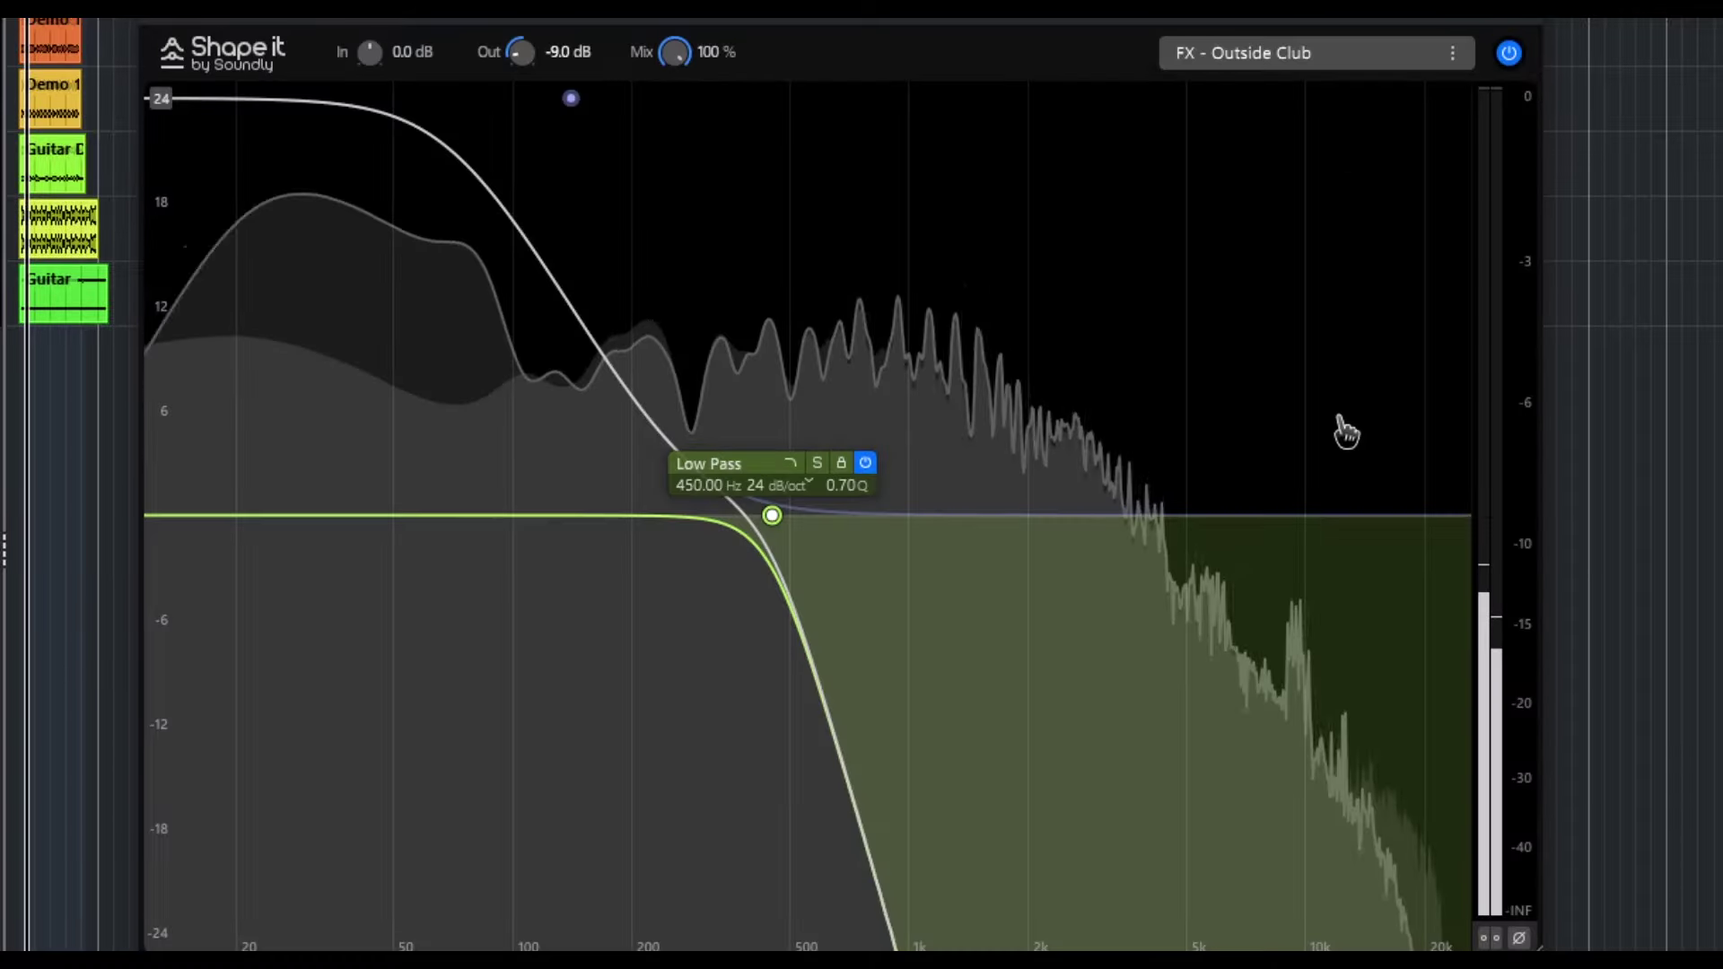
left_click(1297, 61)
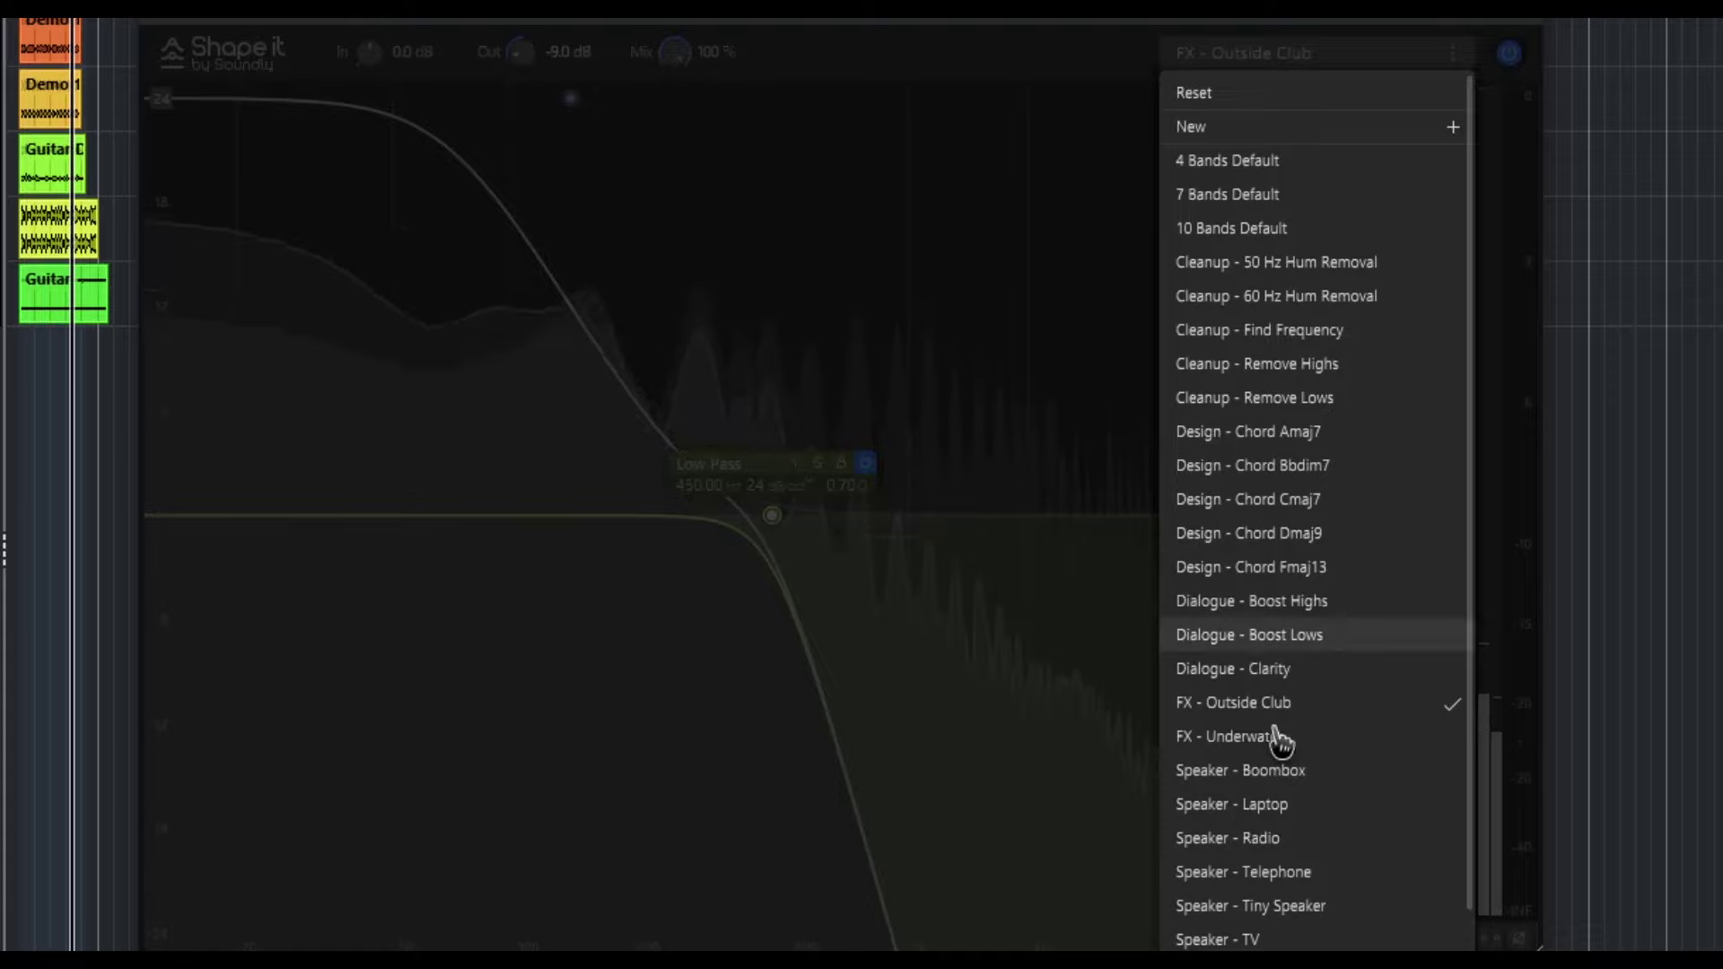
left_click(1285, 815)
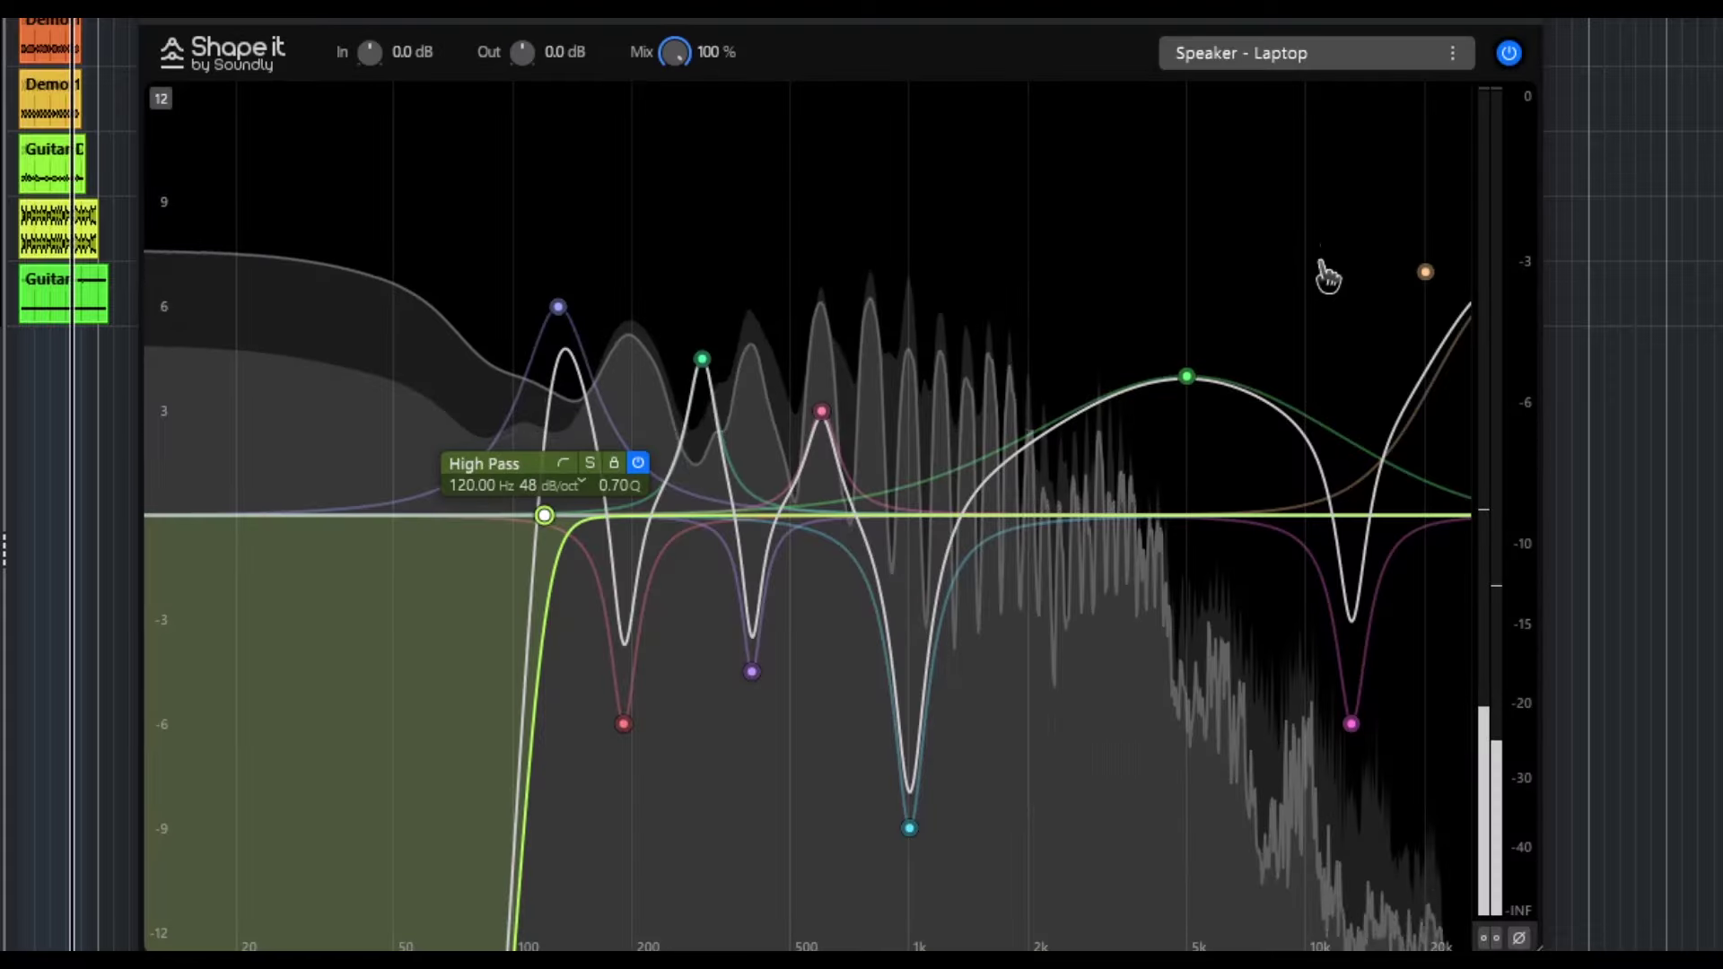
Step: Audition the Speaker - Radio, Speaker - Telephone and Speaker - Tiny Speaker presets in turn on the guitar audio
left_click(1320, 63)
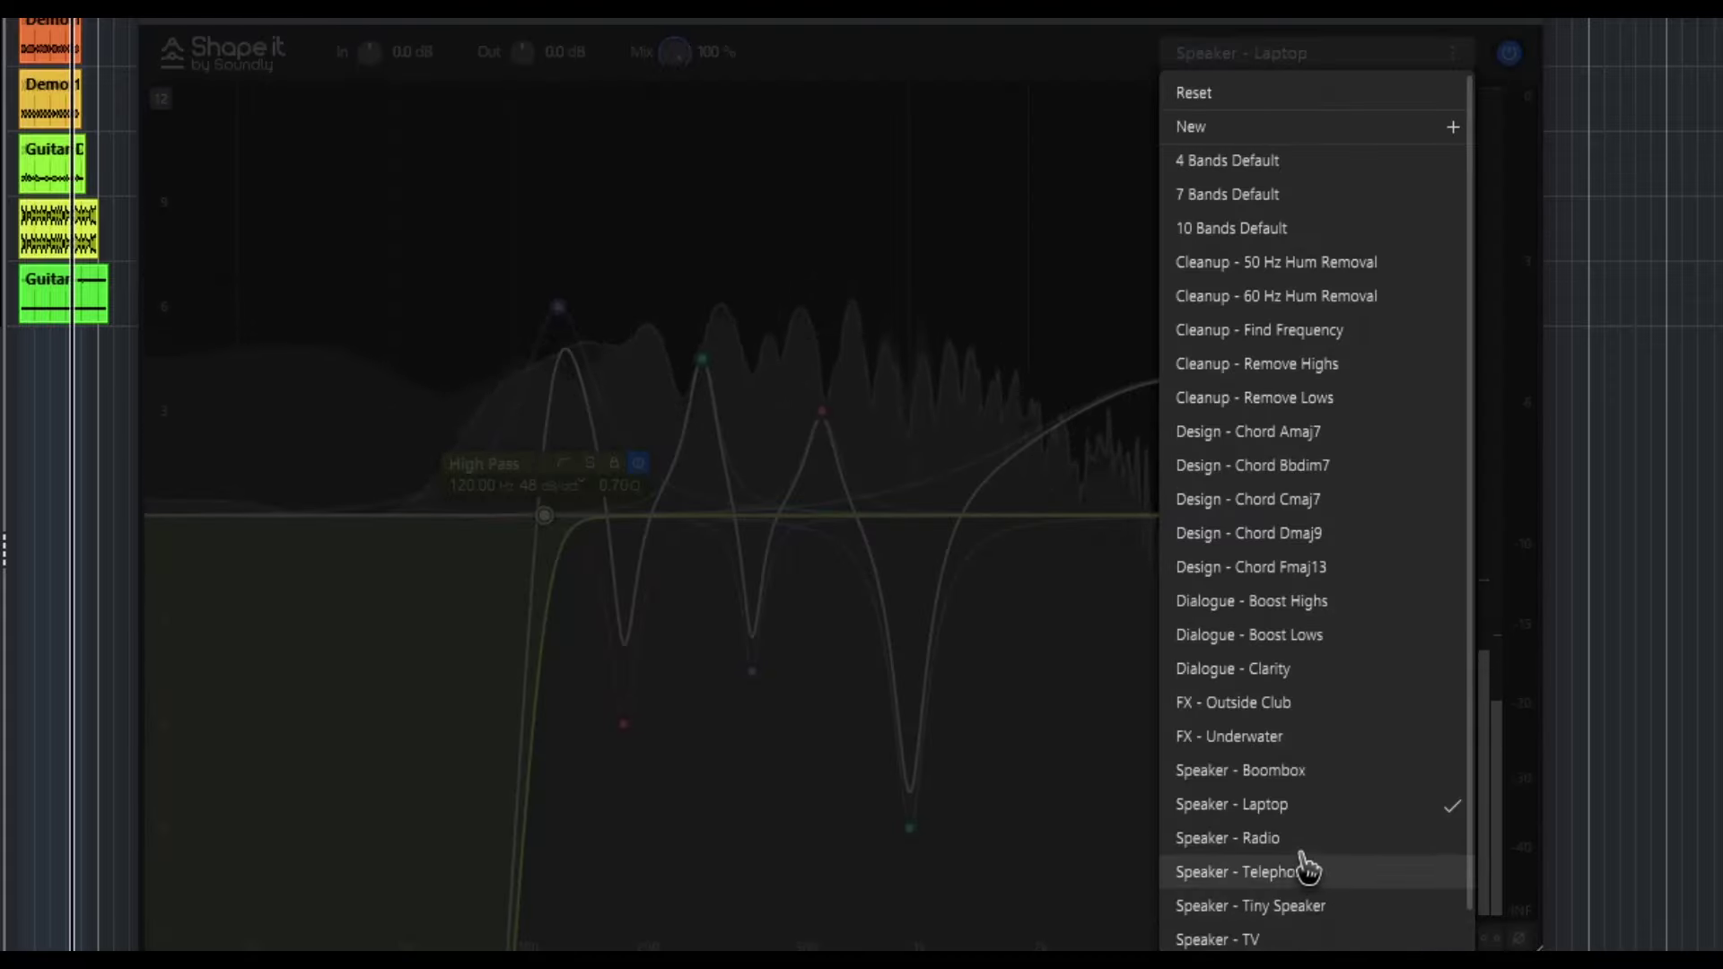
left_click(1274, 838)
left_click(1268, 63)
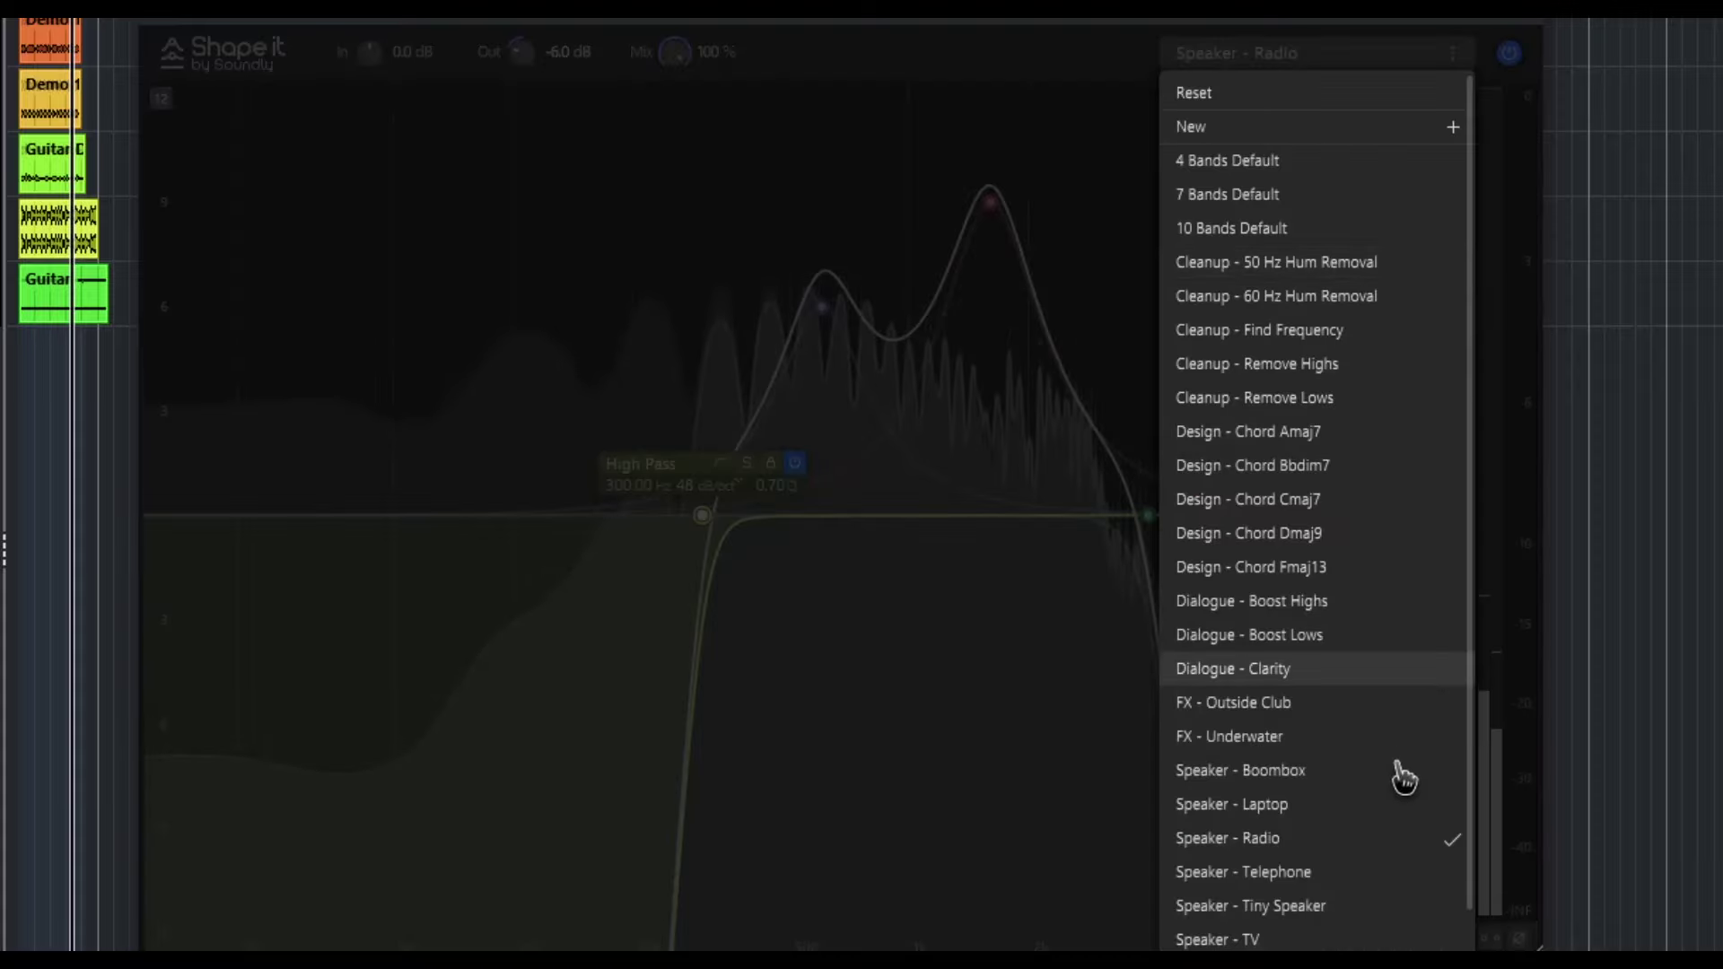
left_click(1321, 875)
left_click(1313, 52)
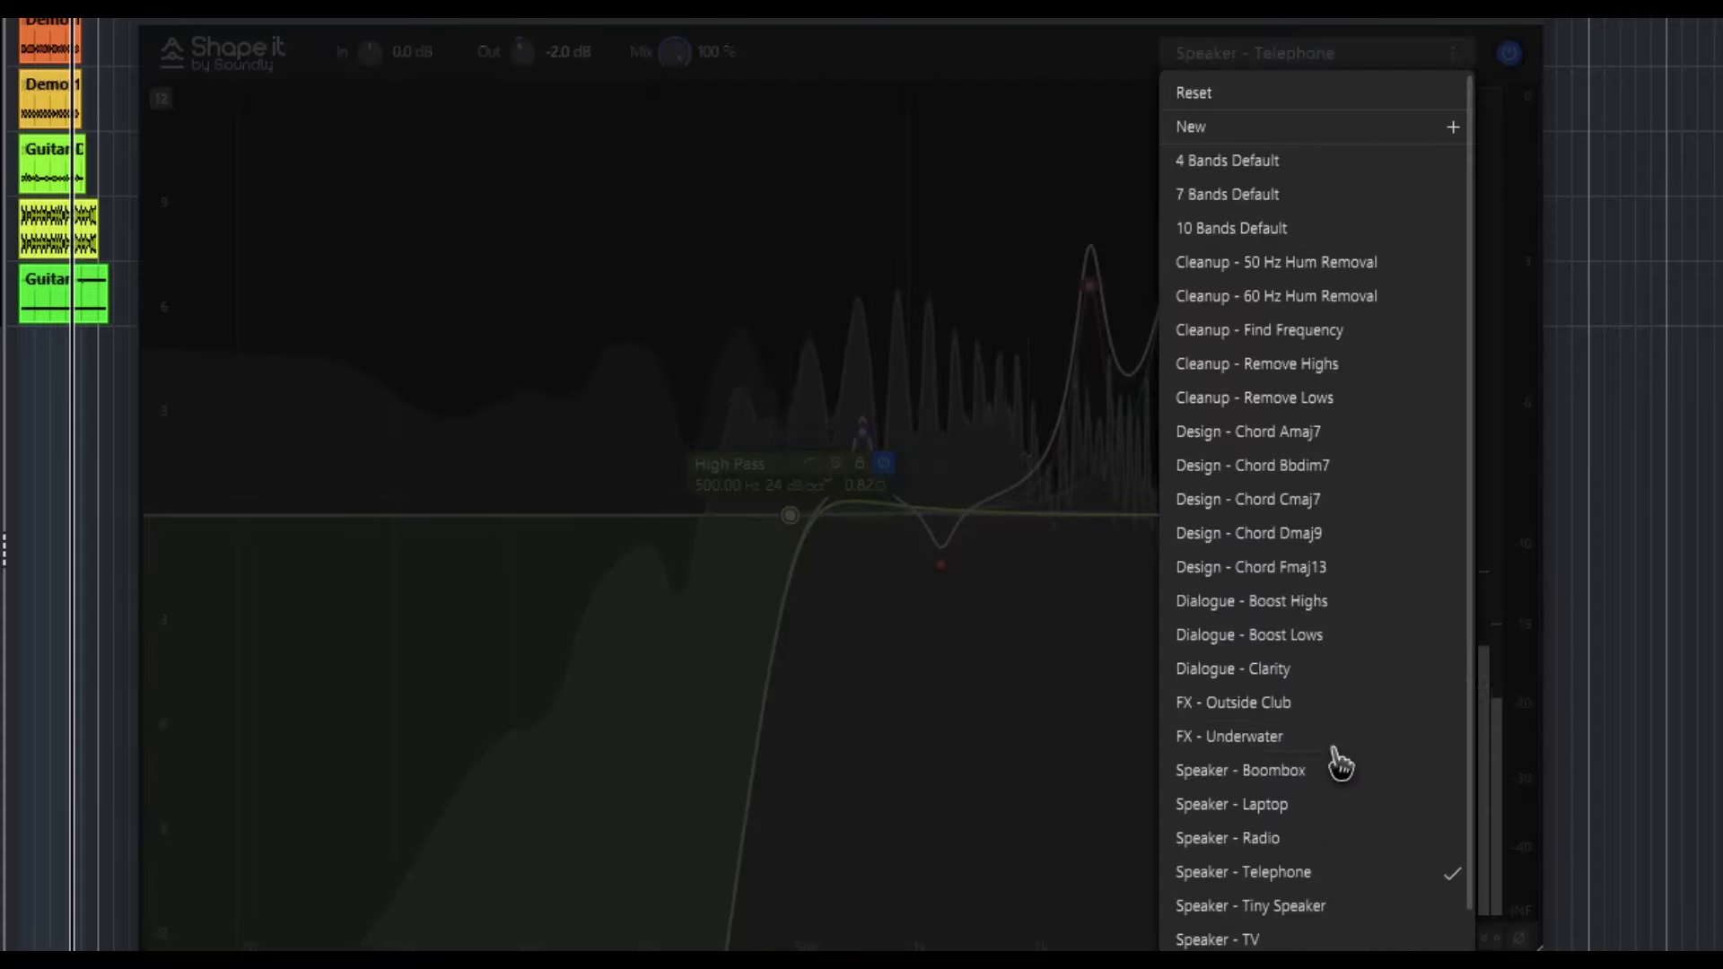
left_click(1331, 908)
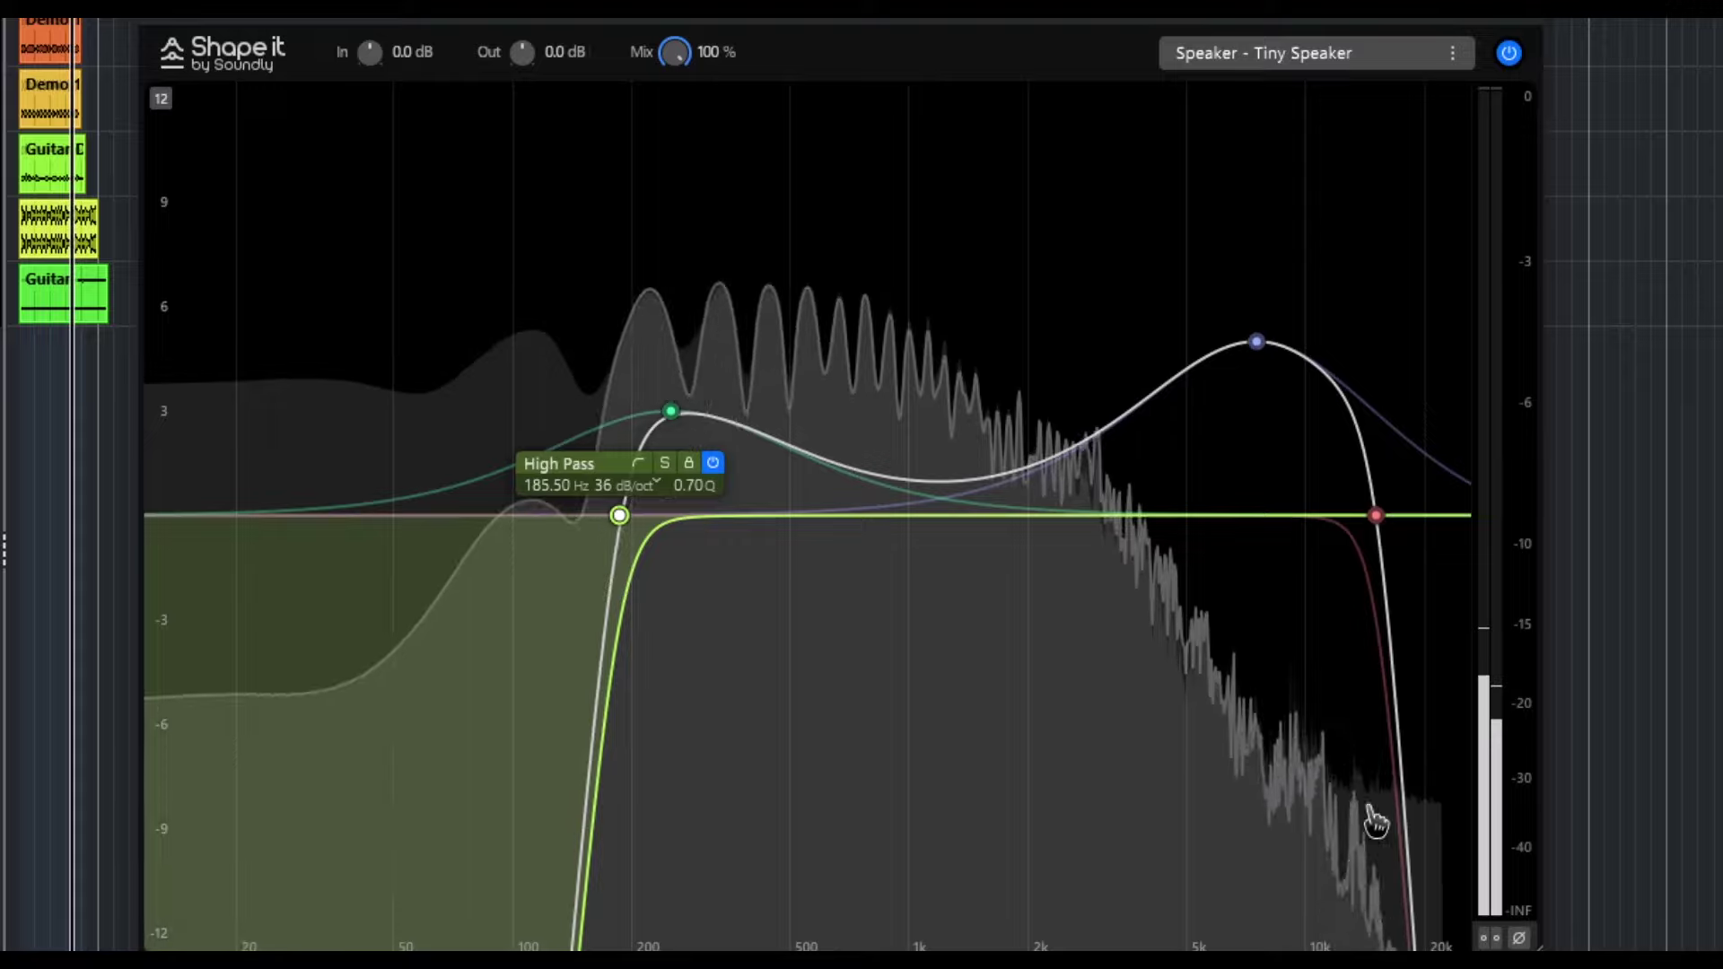
Step: Try the Speaker - TV preset and switch to the Speaker - Walkie Talkie preset
left_click(1316, 56)
scroll(1337, 538, "down", 1)
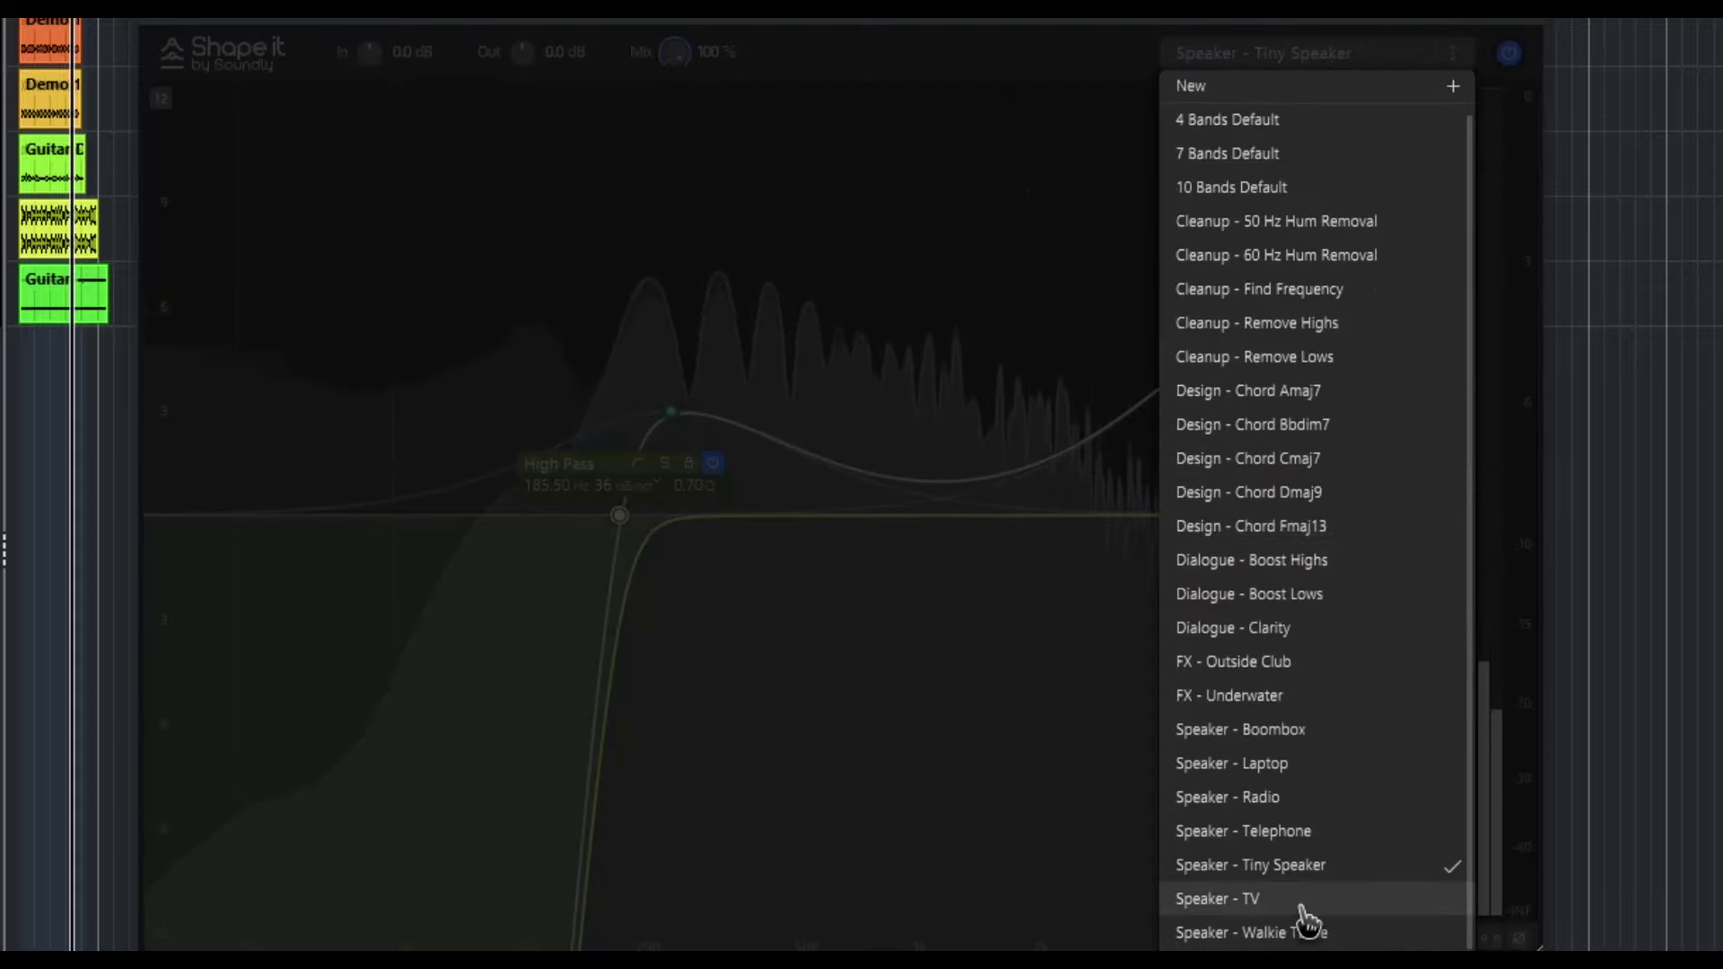
left_click(1306, 898)
left_click(1284, 55)
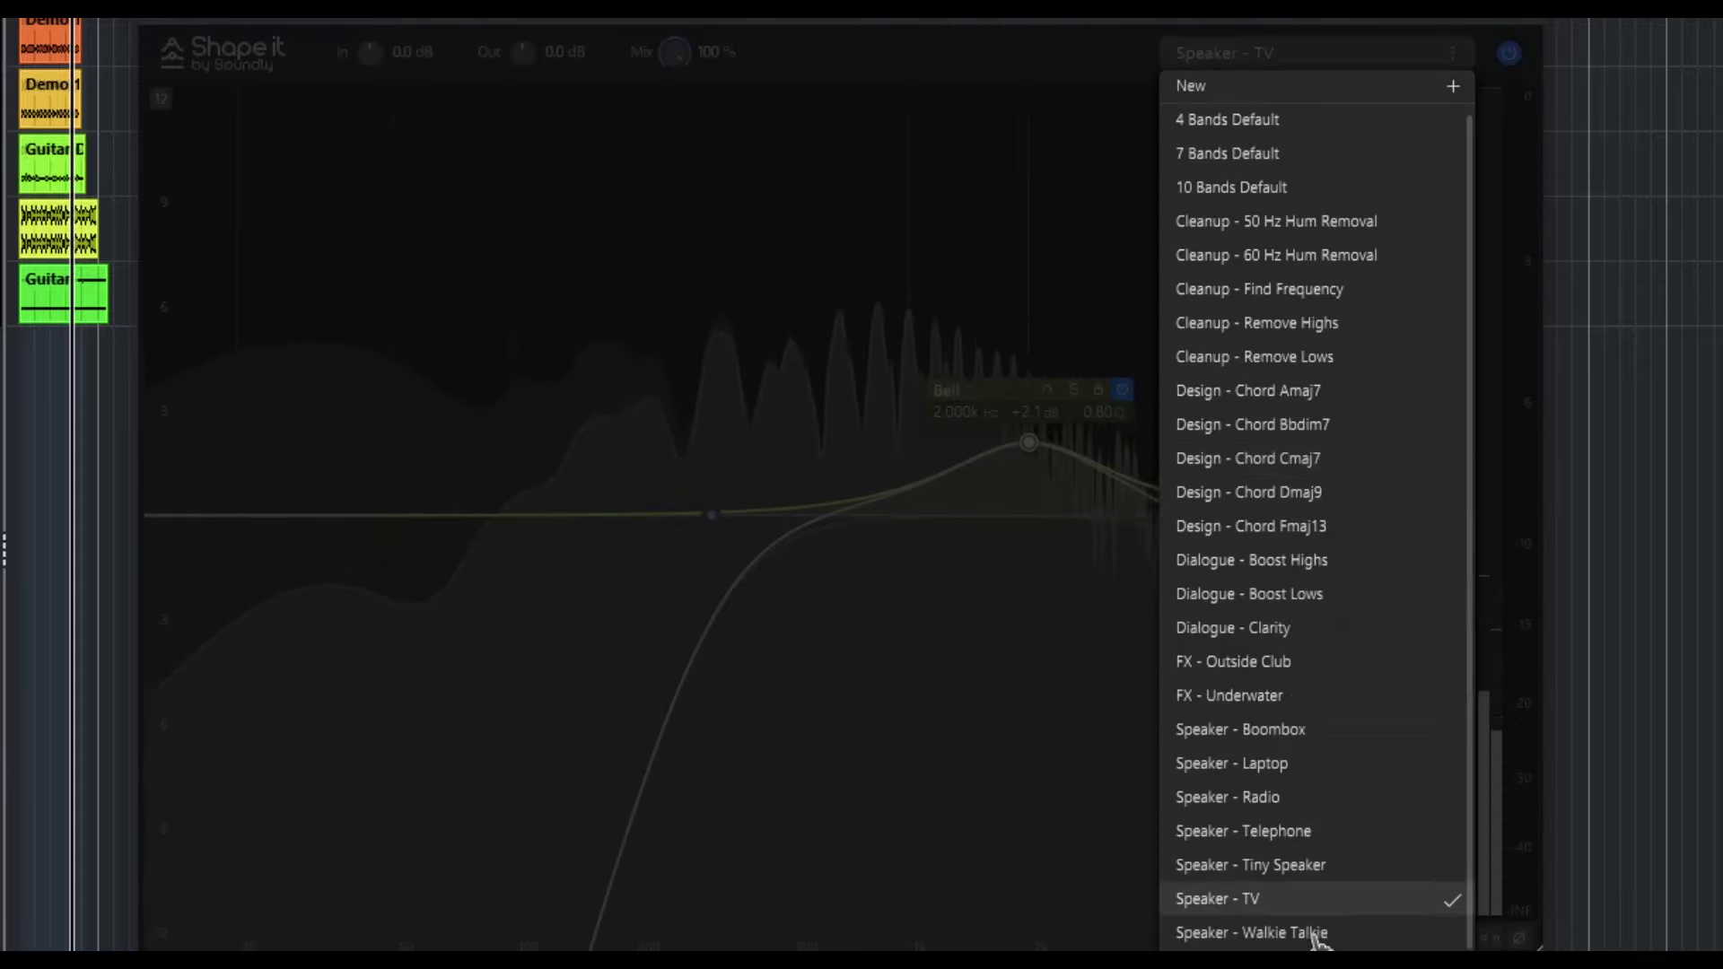
left_click(1207, 933)
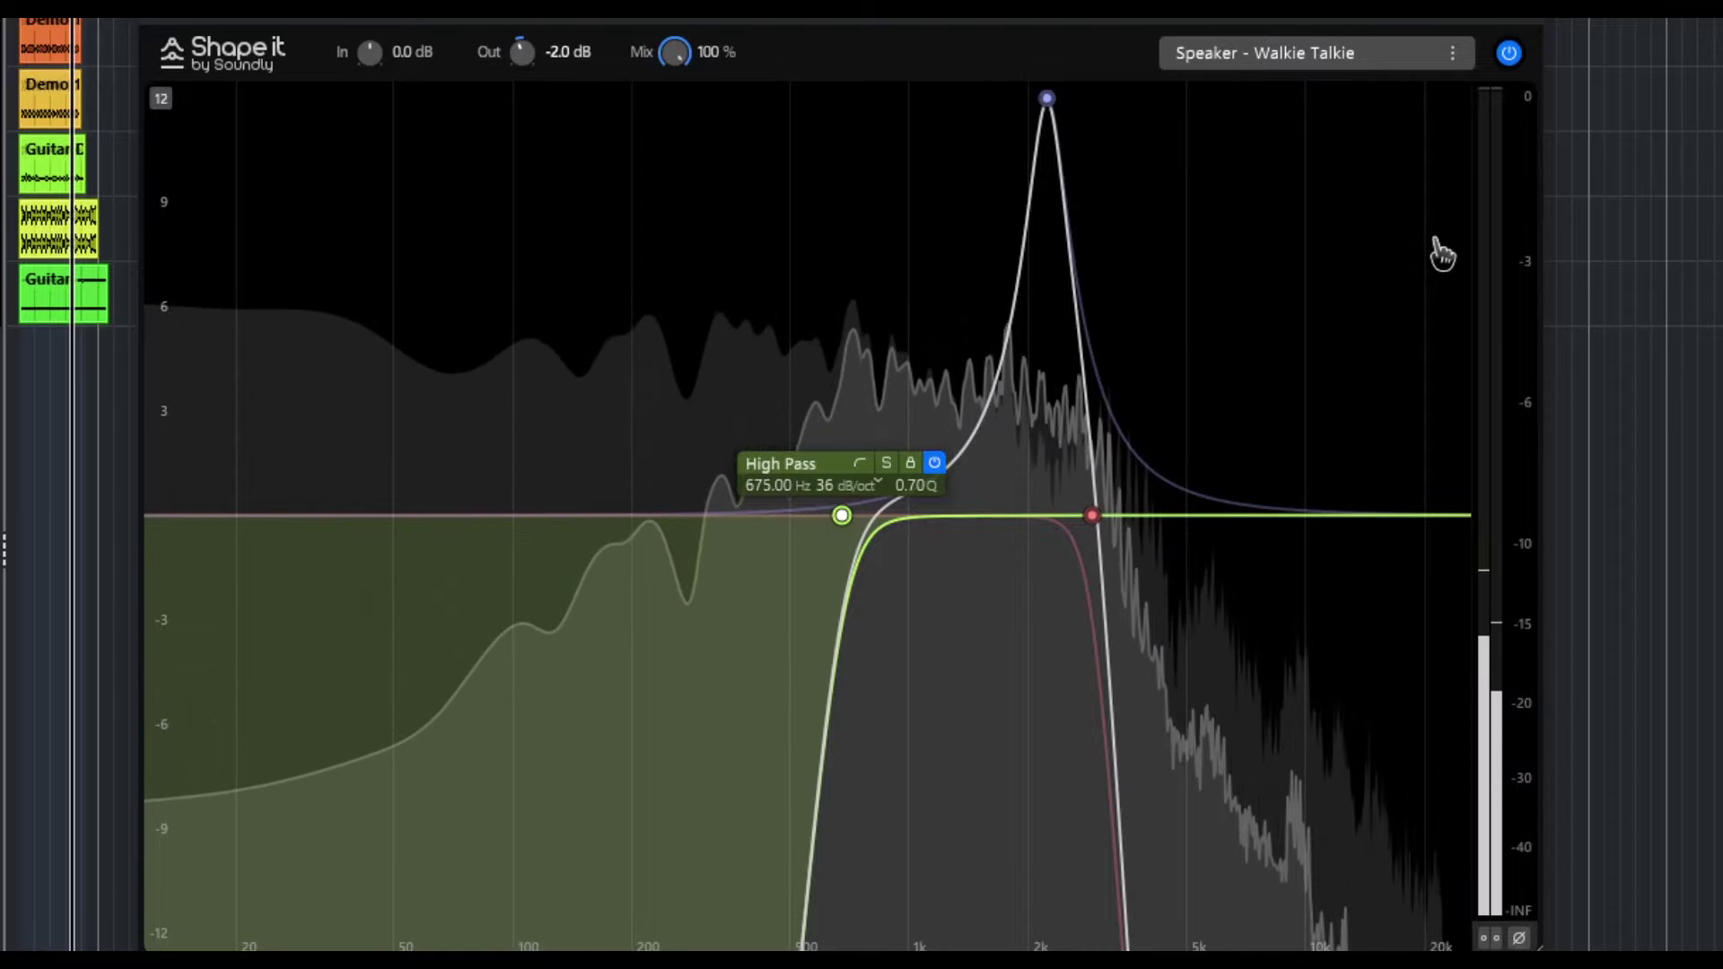